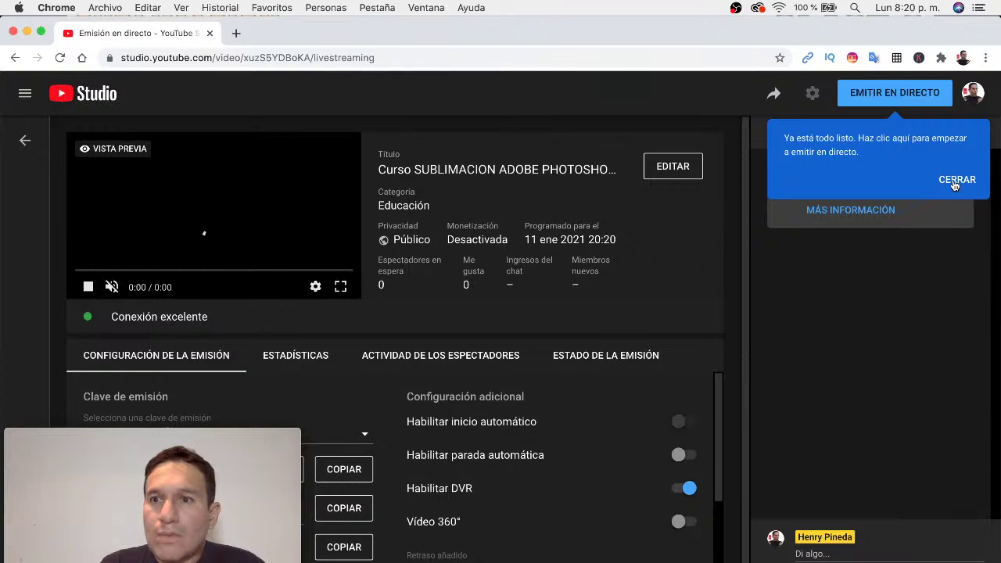
- Dismiss the ready notice and take the 'Curso SUBLIMACION ADOBE PHOTOSHOP' broadcast live
{"action": "left_click", "coordinate": [956, 180]}
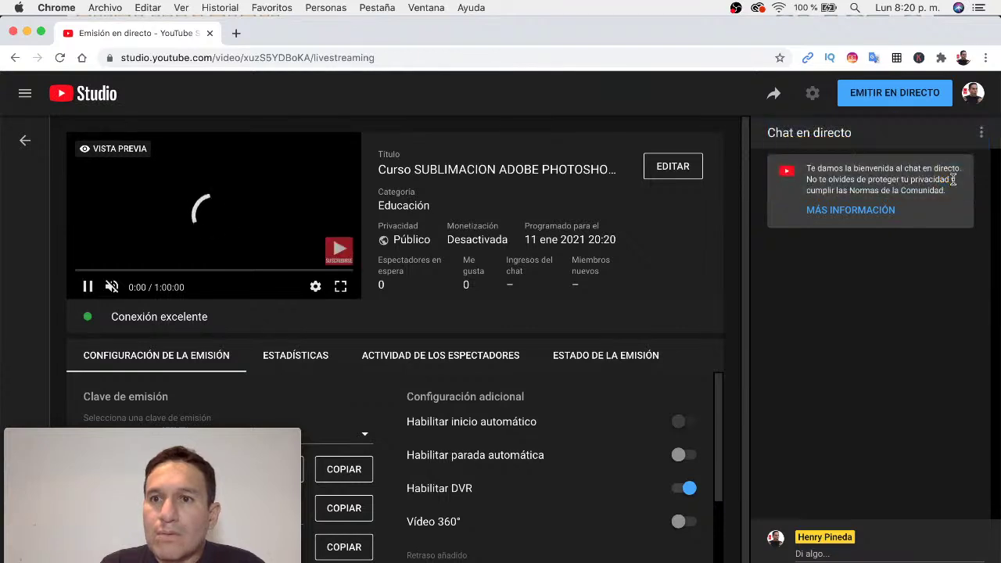
{"action": "left_click", "coordinate": [903, 94]}
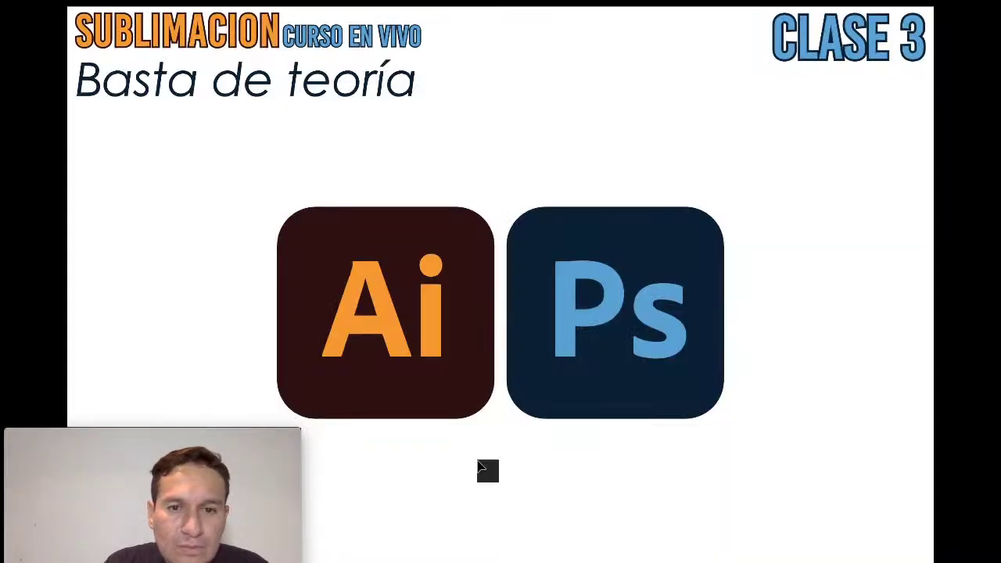
- Exit Presentation Mode and bring the 'CLASE 3' T-shirt photo artboard of 'curso sublimacion clase 3.ai' into view
{"action": "key", "text": "Escape"}
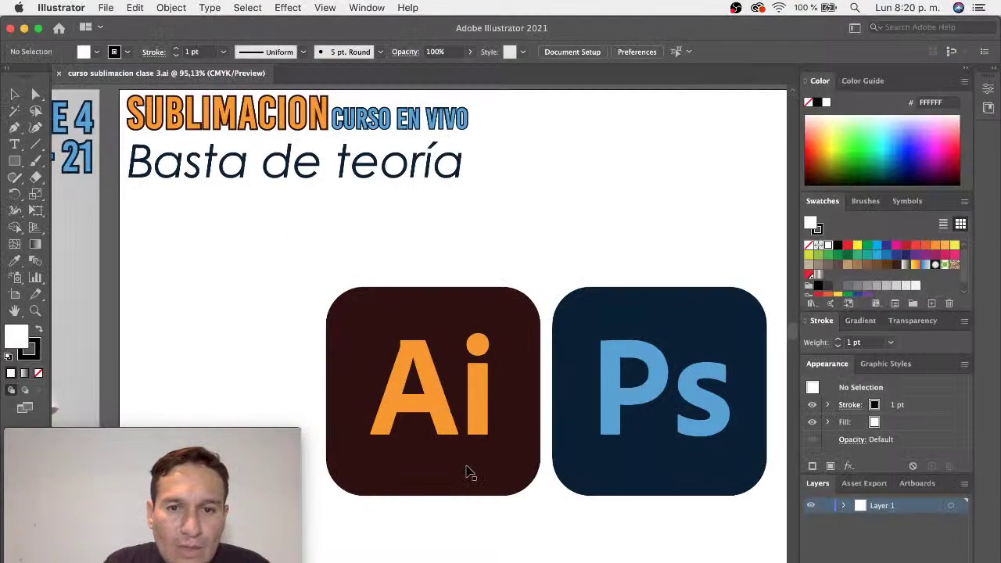
{"action": "left_click_drag", "start_coordinate": [277, 435], "coordinate": [276, 360]}
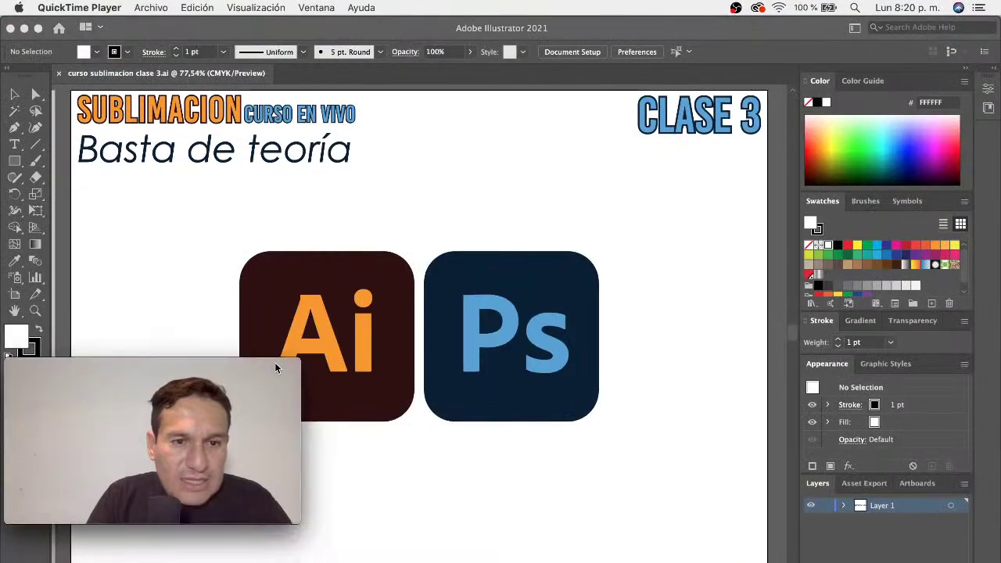
{"action": "key", "text": "super+Tab"}
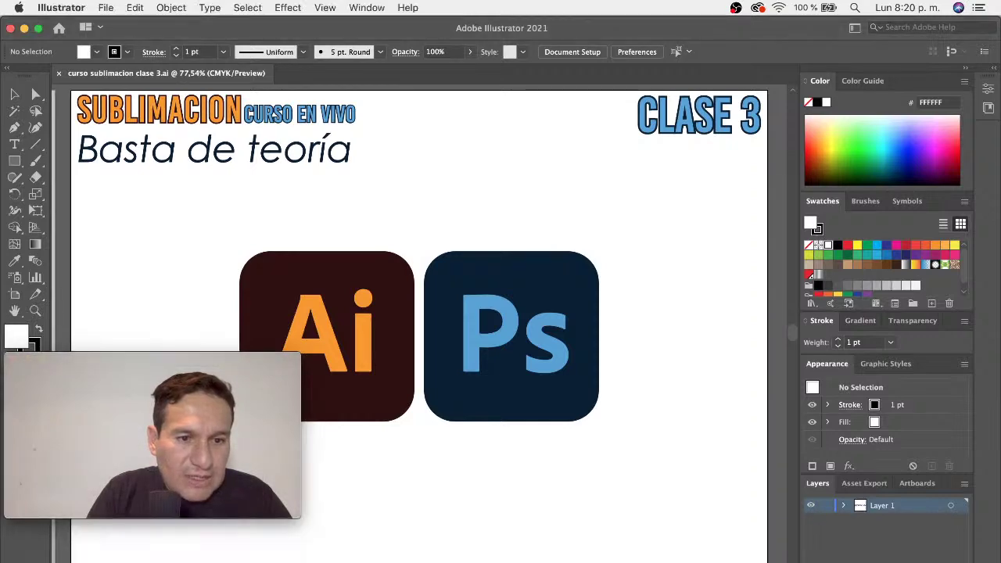
{"action": "key", "text": "shift+Page_Down"}
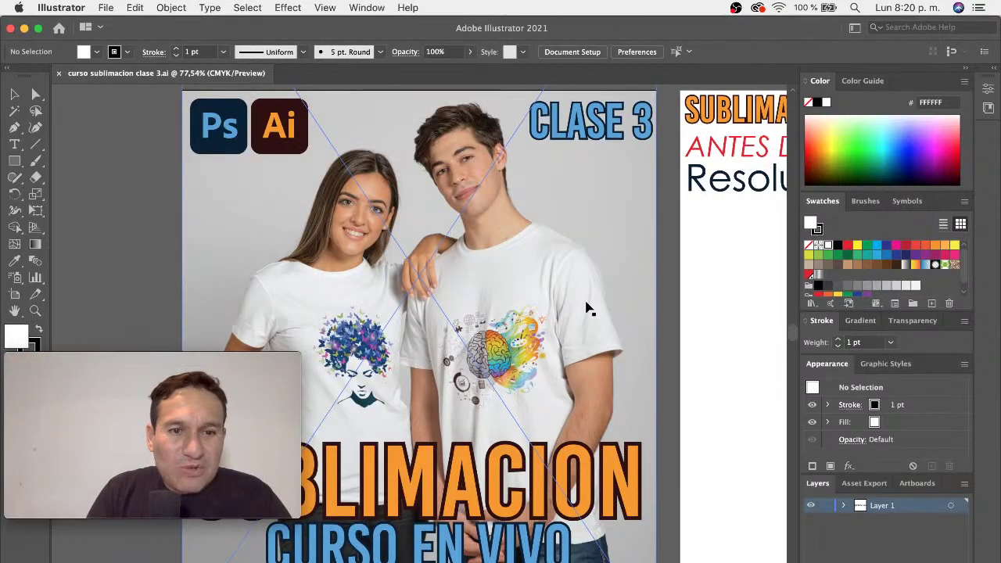
{"action": "mouse_move", "coordinate": [276, 358]}
{"action": "left_mouse_down"}
{"action": "mouse_move", "coordinate": [261, 420]}
{"action": "mouse_move", "coordinate": [192, 429]}
{"action": "left_mouse_up"}
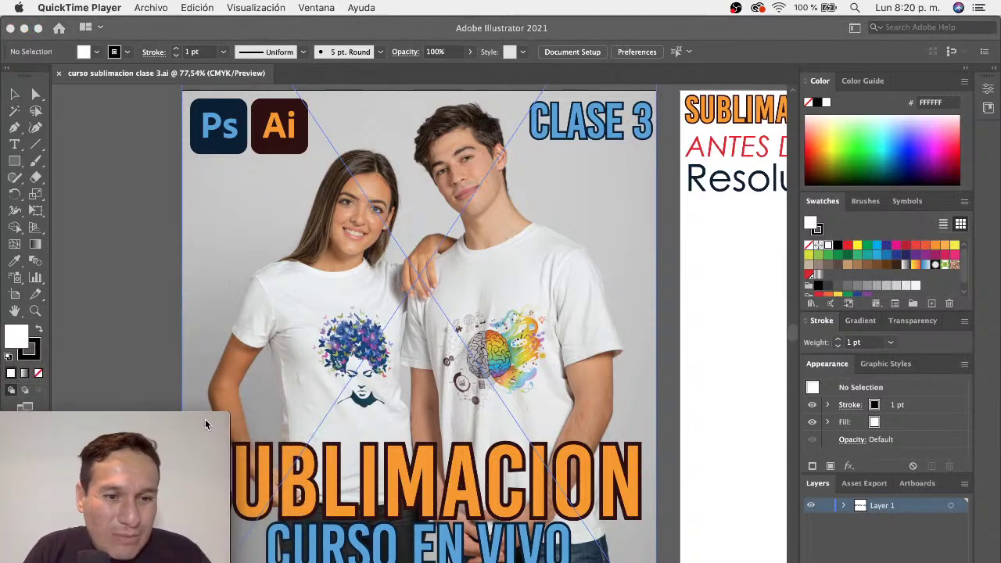
{"action": "key", "text": "super+Tab"}
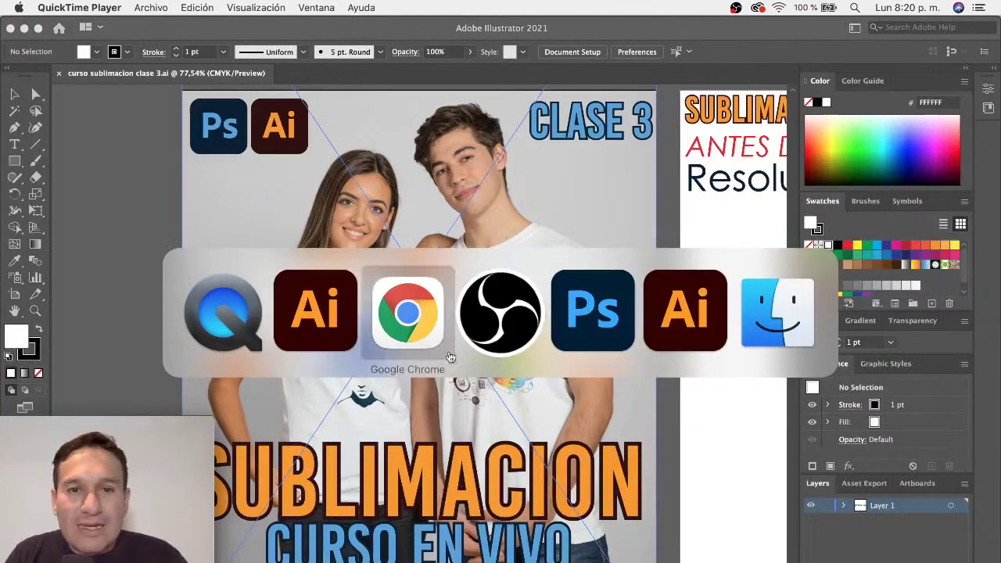
- Switch to the YouTube Studio live page and scroll the Estadísticas panel to check viewers and chat
{"action": "left_click", "coordinate": [417, 347]}
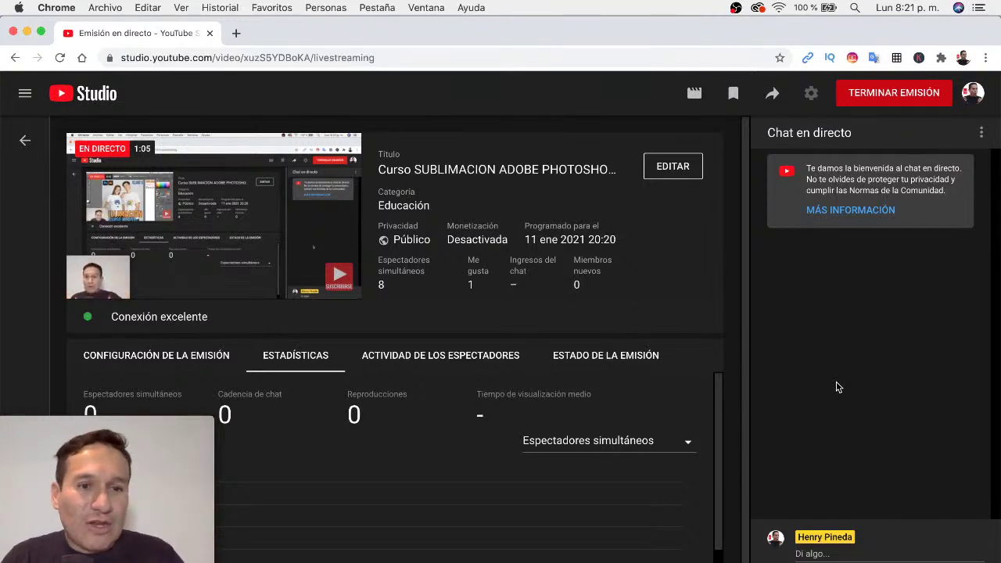
{"action": "scroll", "coordinate": [550, 465], "scroll_direction": "down", "scroll_amount": 1}
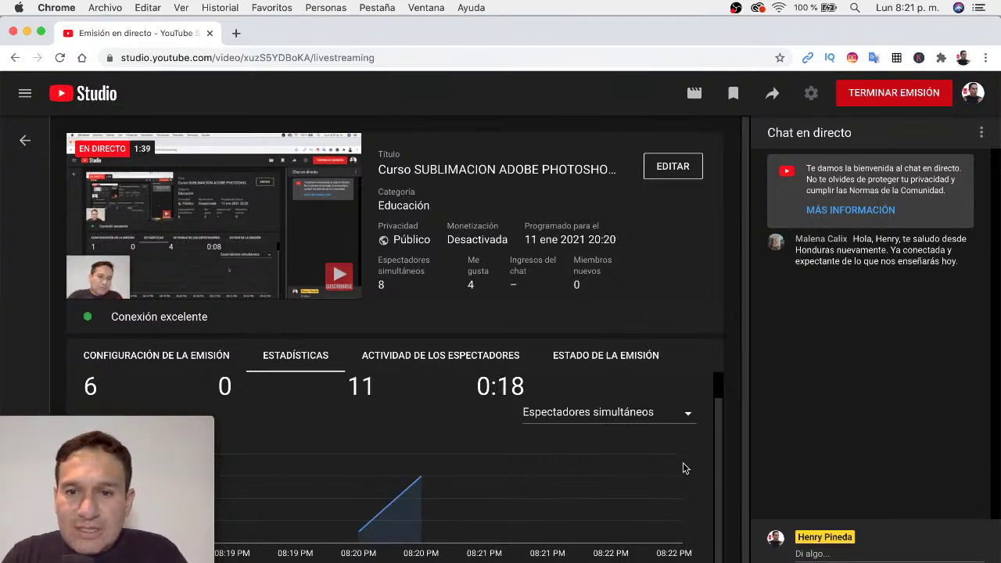
{"action": "scroll", "coordinate": [683, 462], "scroll_direction": "down", "scroll_amount": 1}
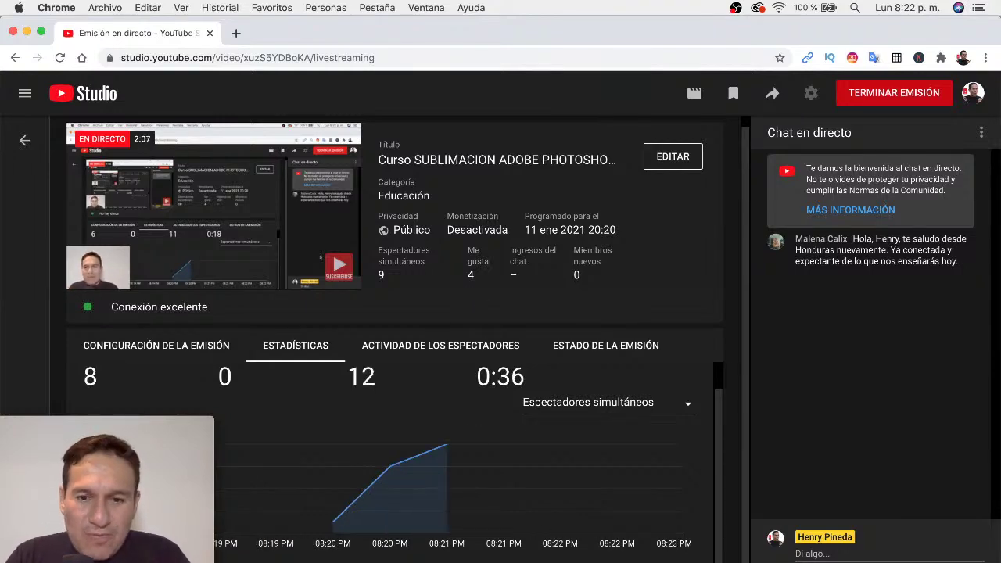
- Return to Illustrator and present the 'CLASE 3' cover artboard full screen
{"action": "key", "text": "super+Tab"}
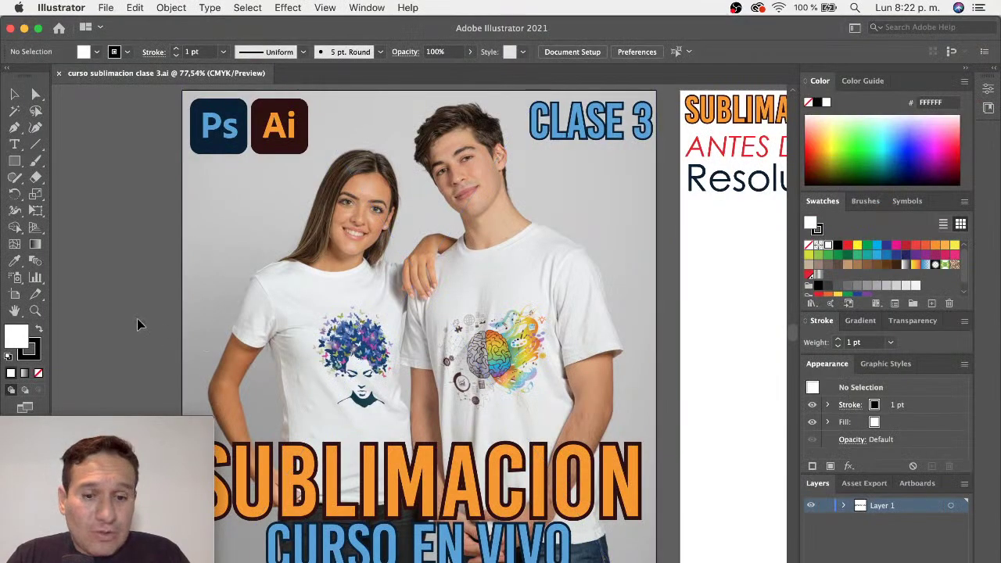
{"action": "key", "text": "shift+f"}
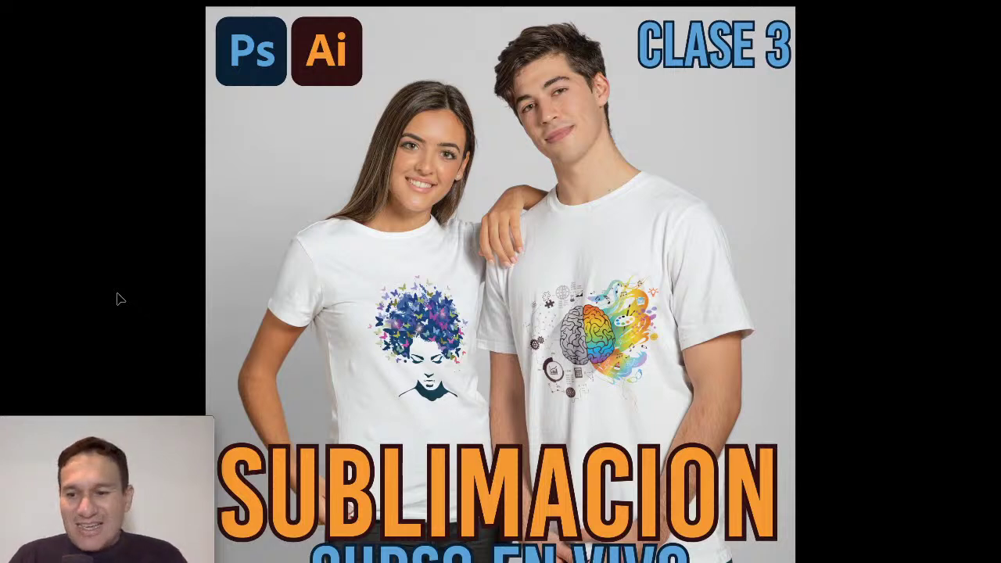
- Advance past the DPI/PPP definitions to the 100 dpi versus 300 dpi checkerboard slide
{"action": "key", "text": "Right"}
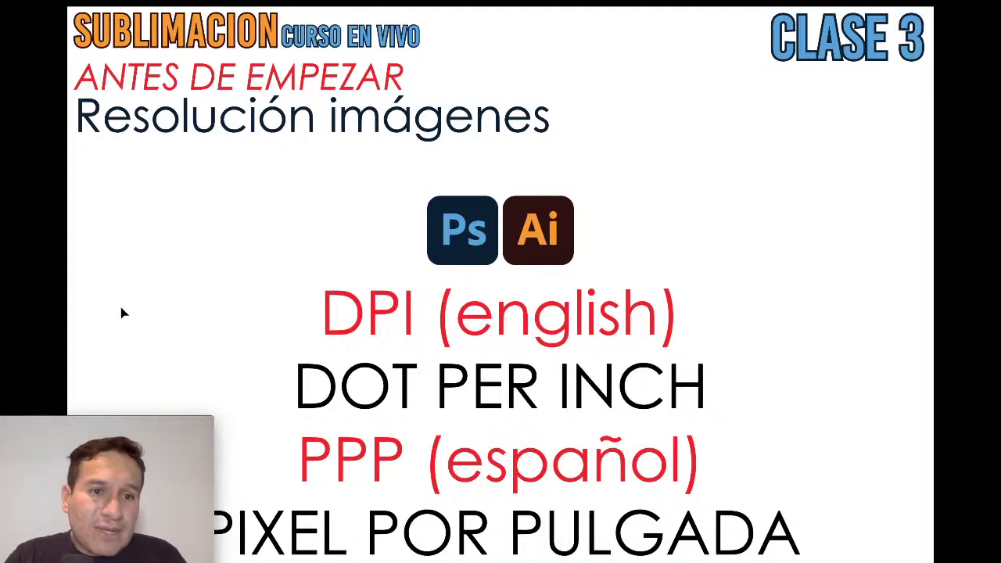
{"action": "left_click_drag", "start_coordinate": [153, 418], "coordinate": [148, 352]}
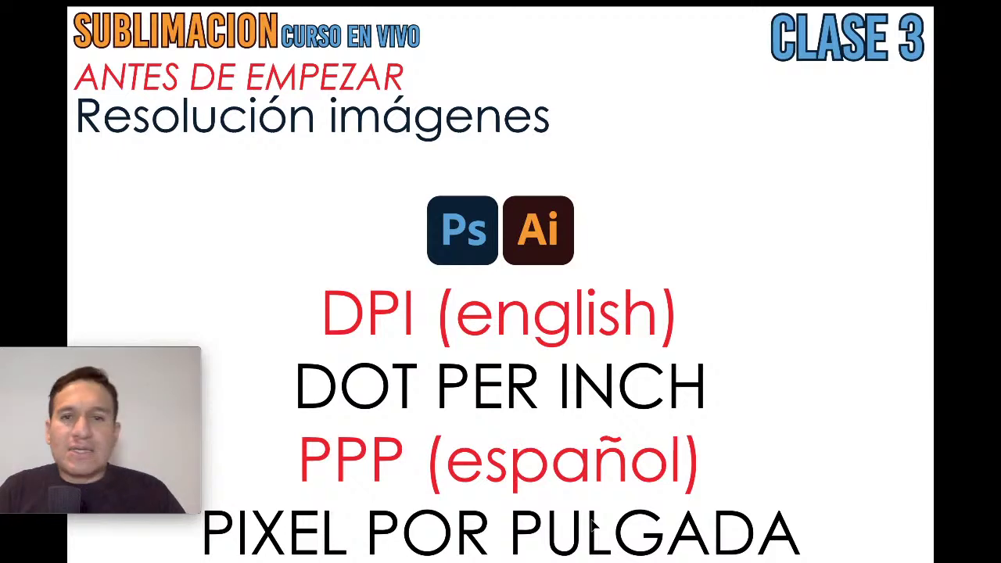
{"action": "key", "text": "Right"}
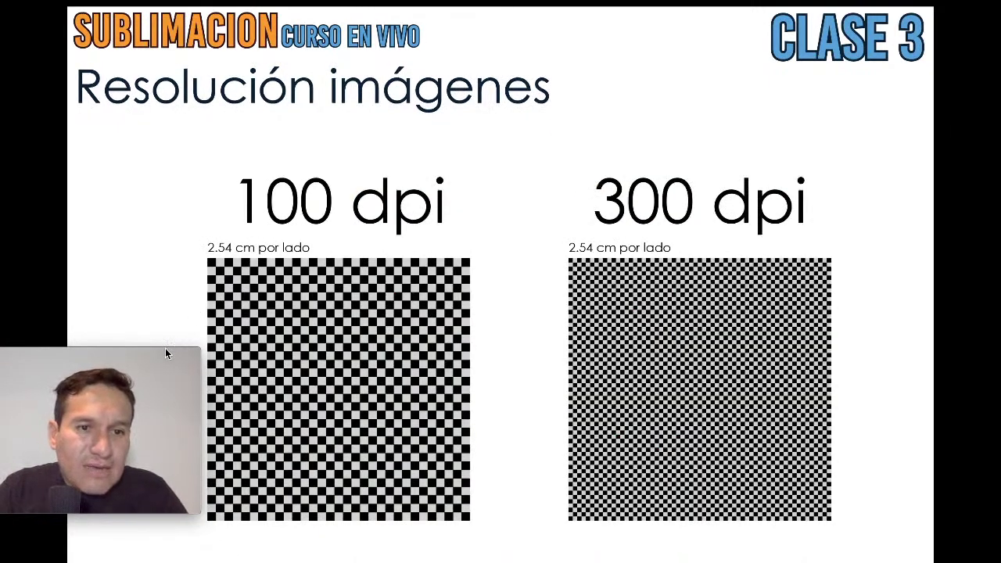
- Advance to the slide contrasting a pixelated 100 dpi dog photo with a sharp 300 dpi one
{"action": "left_click_drag", "start_coordinate": [166, 350], "coordinate": [125, 310]}
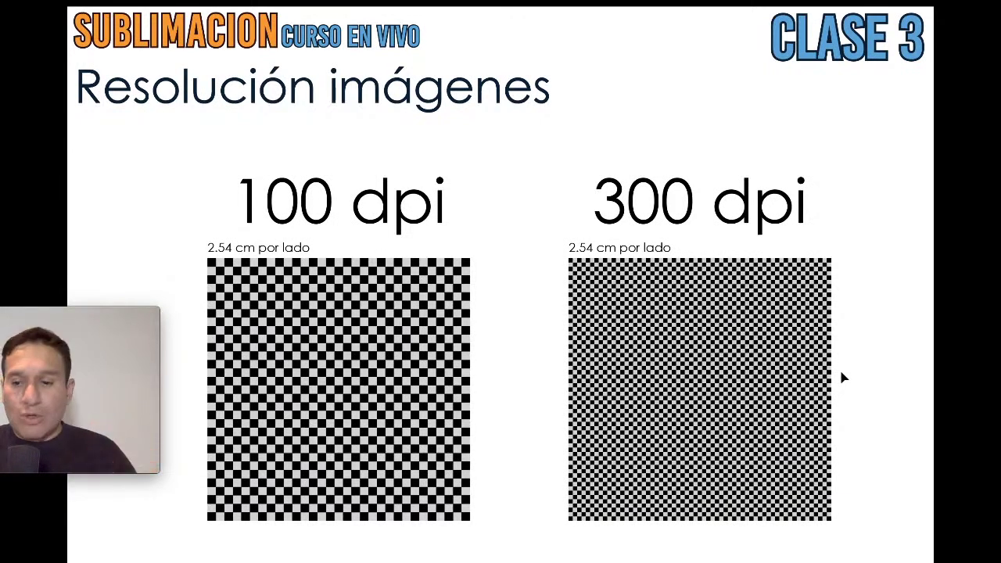
{"action": "key", "text": "Right"}
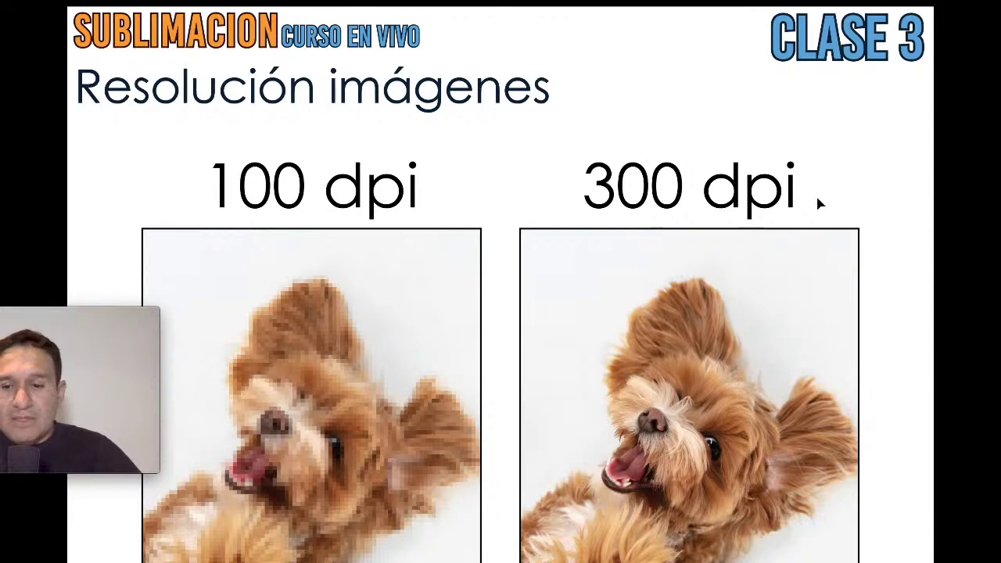
- Advance to the 'Flujo trabajo' slide listing ten steps from 'Crear documentos' to 'Imprimir'
{"action": "key", "text": "Right"}
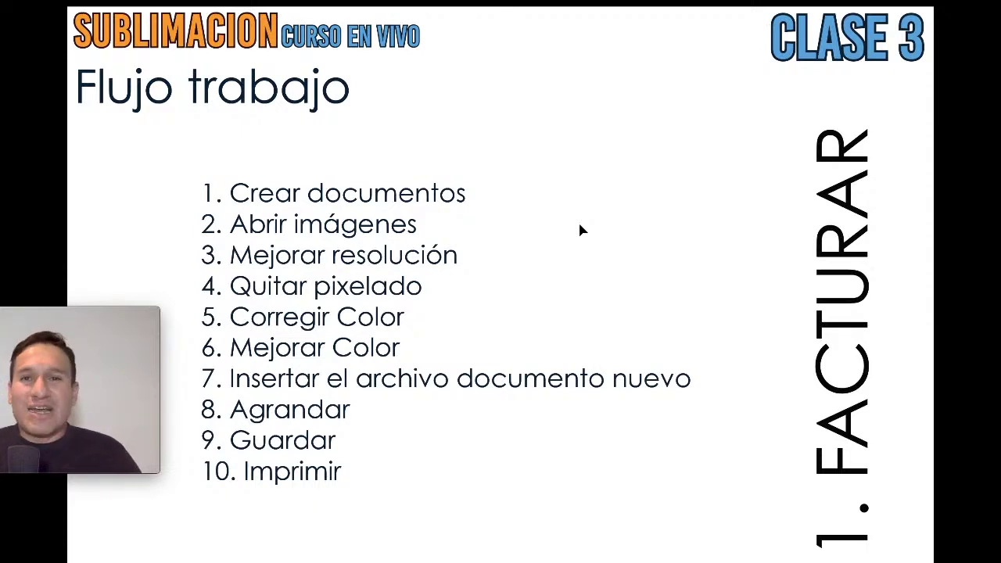
- Advance to the presenter profile slide with Adobe community badges and social media links
{"action": "key", "text": "Right"}
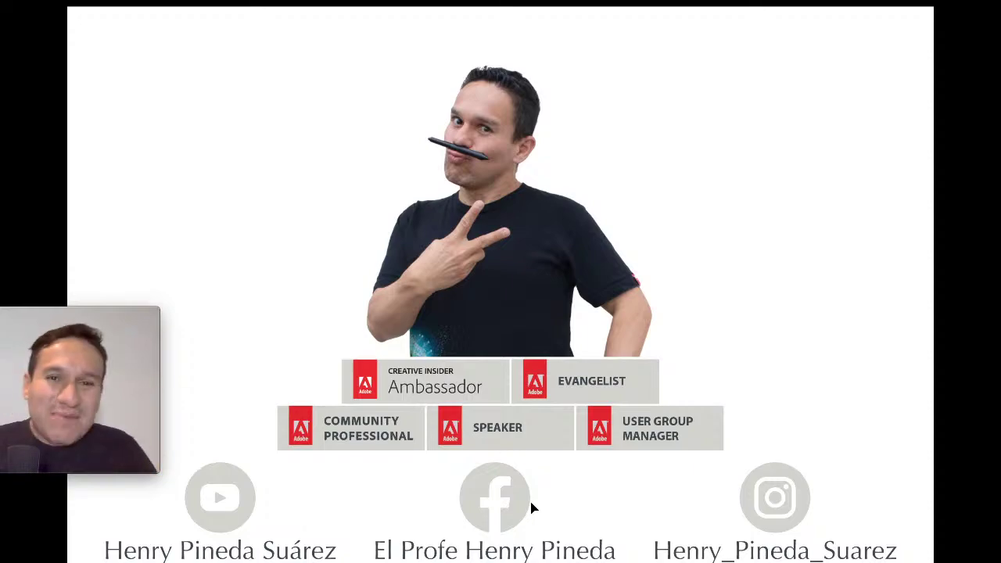
- Advance past the course poster to the Clase 3 'Basta de teoría' slide, then switch to YouTube Studio
{"action": "key", "text": "Right"}
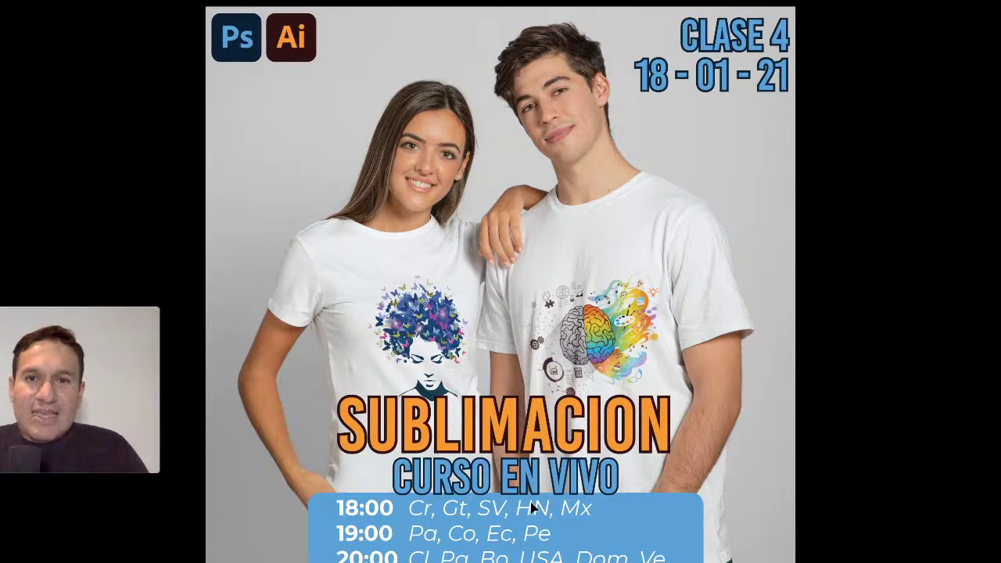
{"action": "key", "text": "Right"}
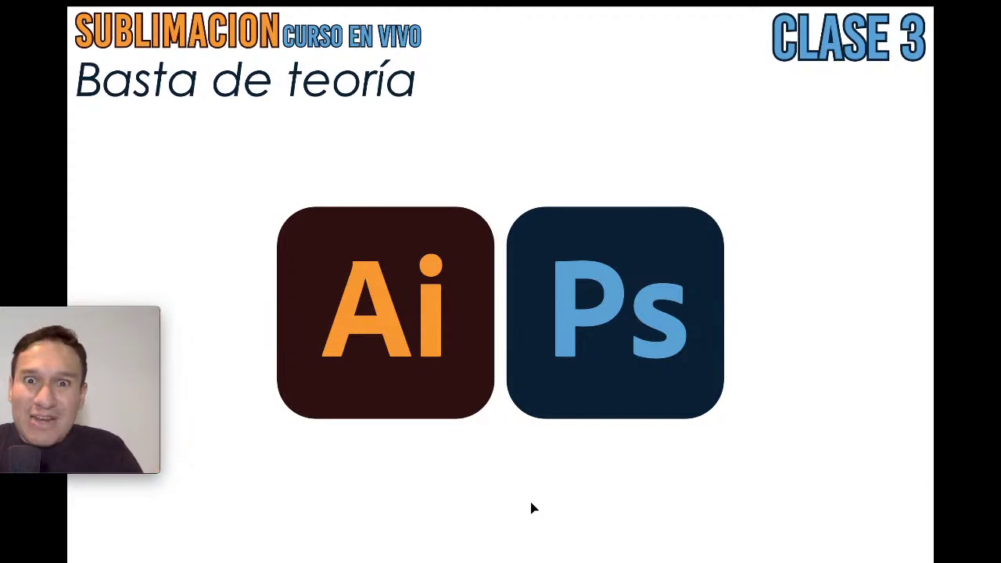
{"action": "key", "text": "super+Tab"}
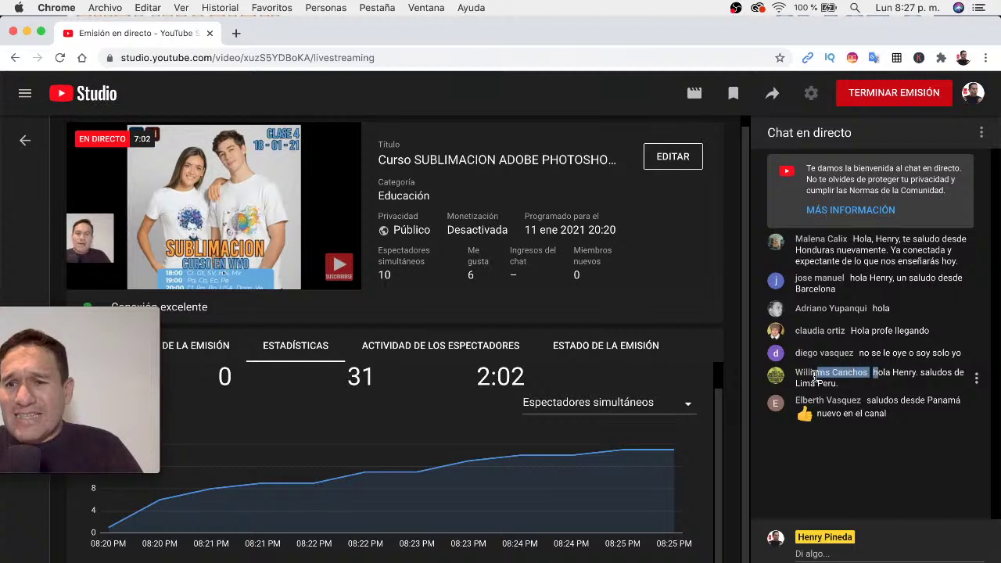
- Check a viewer's chat greeting, then return to Illustrator and exit the full-screen presentation
{"action": "left_click_drag", "start_coordinate": [874, 372], "coordinate": [831, 384]}
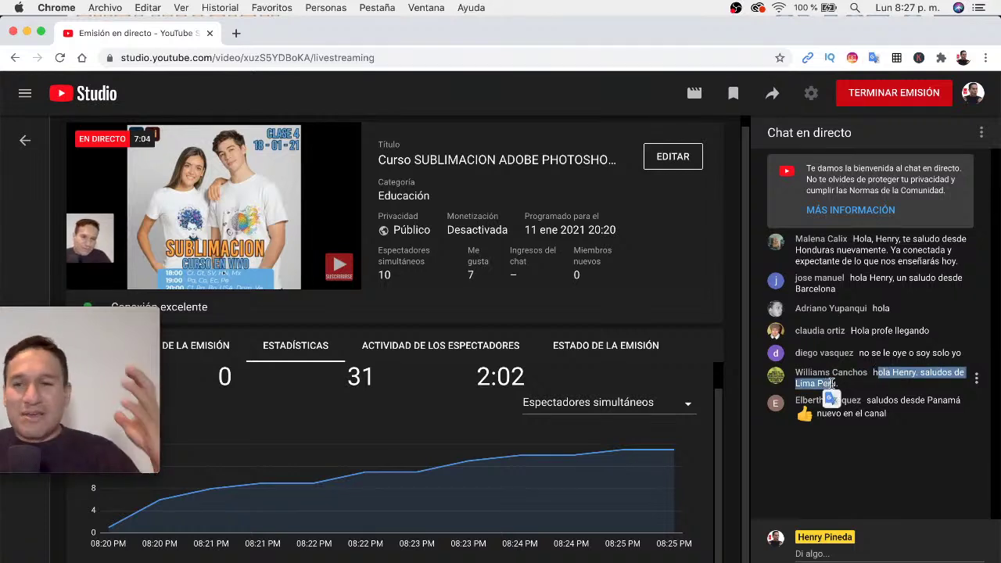
{"action": "left_click", "coordinate": [883, 394]}
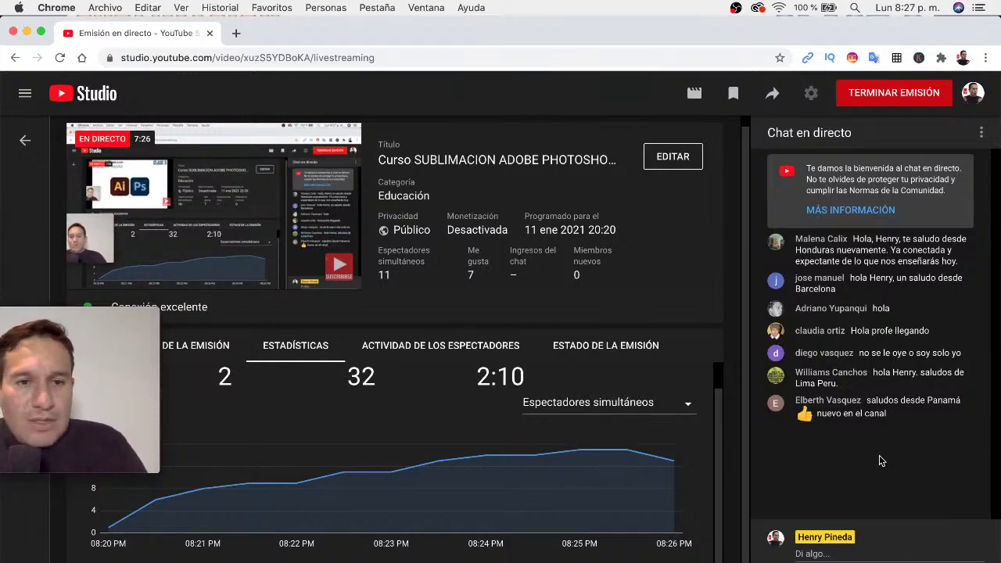
{"action": "key", "text": "super+Tab"}
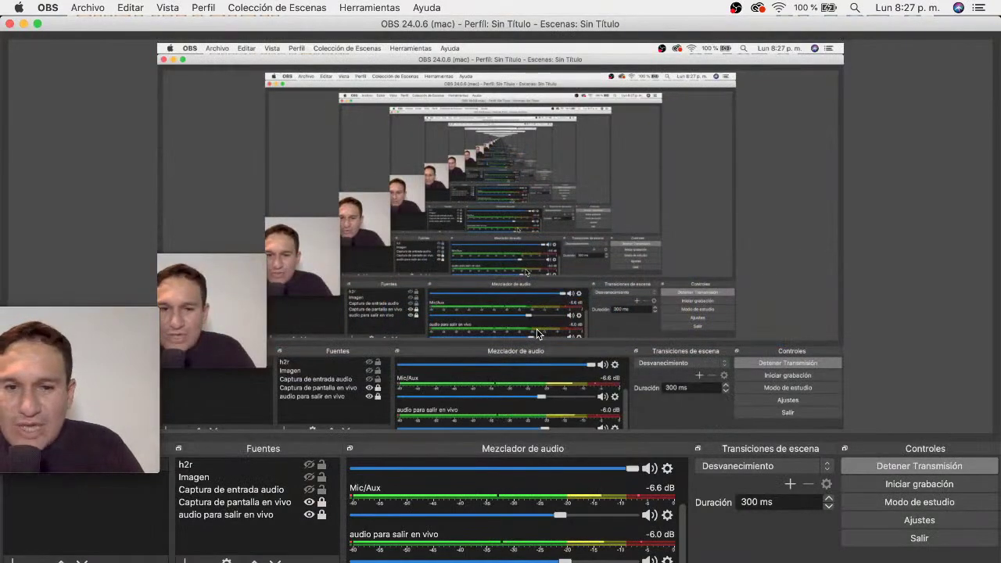
{"action": "key", "text": "super+Tab"}
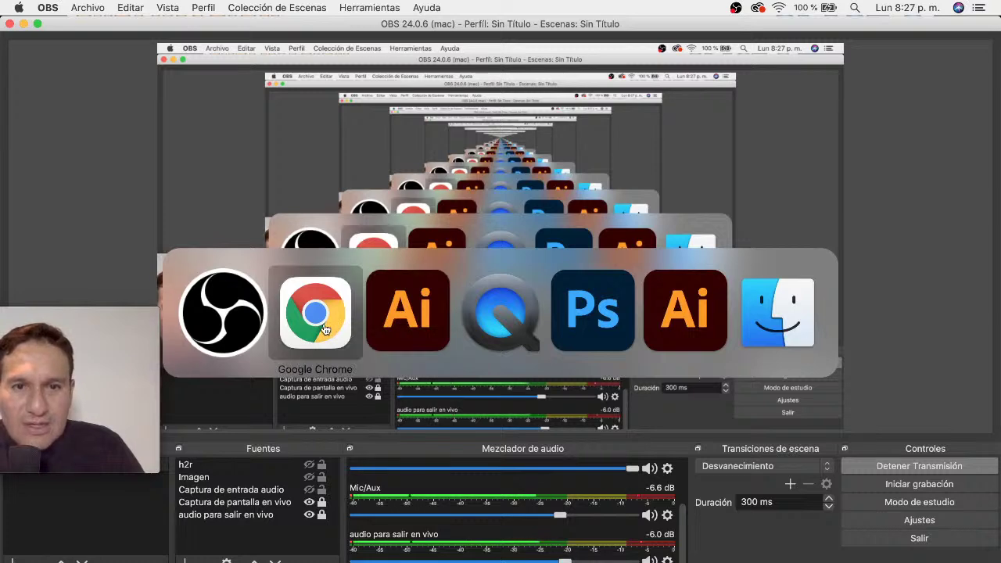
{"action": "left_click", "coordinate": [418, 324]}
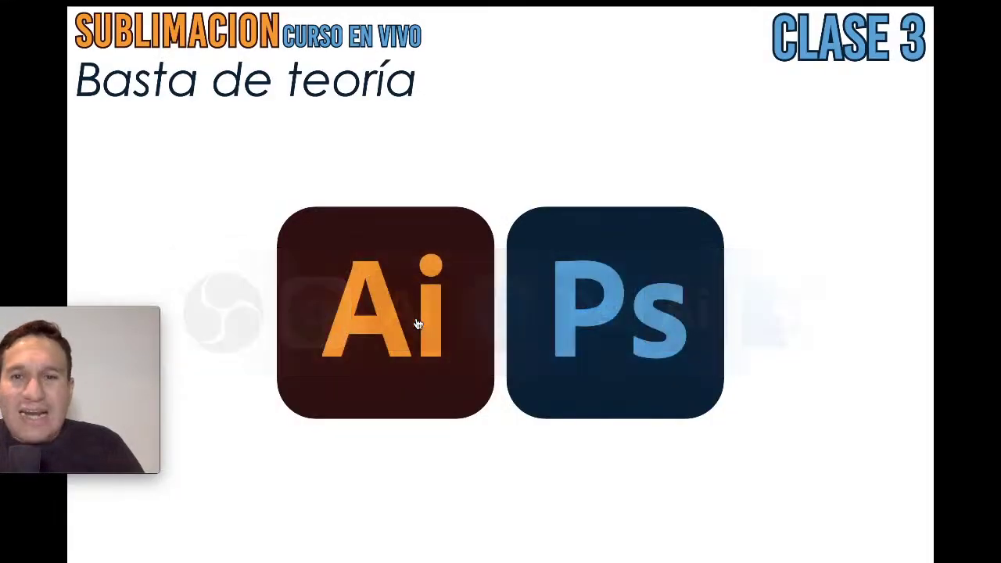
{"action": "key", "text": "Escape"}
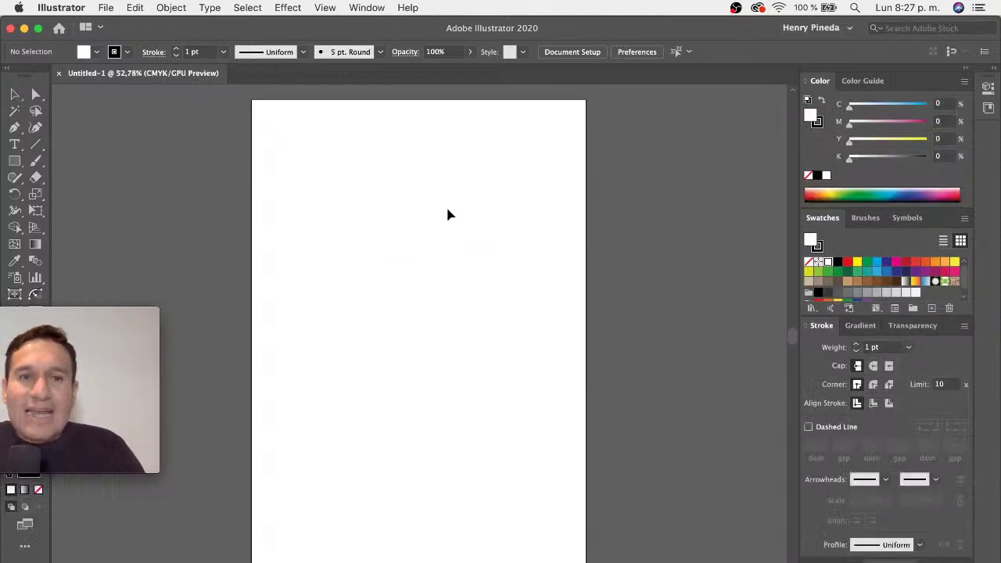
- In Illustrator, close blank Untitled-1 and bring up a new A4 Print document (CMYK, 300 PPI)
{"action": "key", "text": "super+w"}
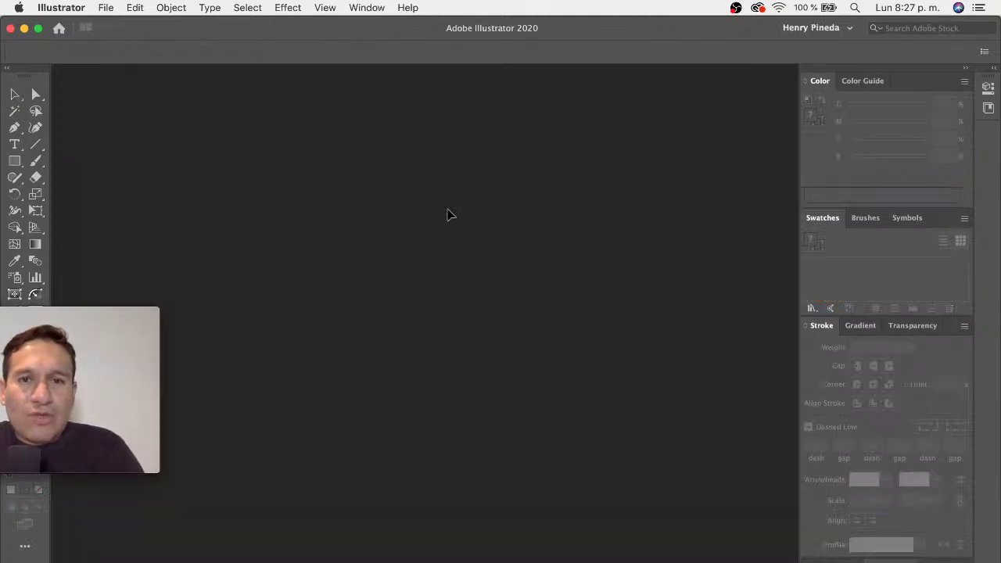
{"action": "left_click", "coordinate": [56, 260]}
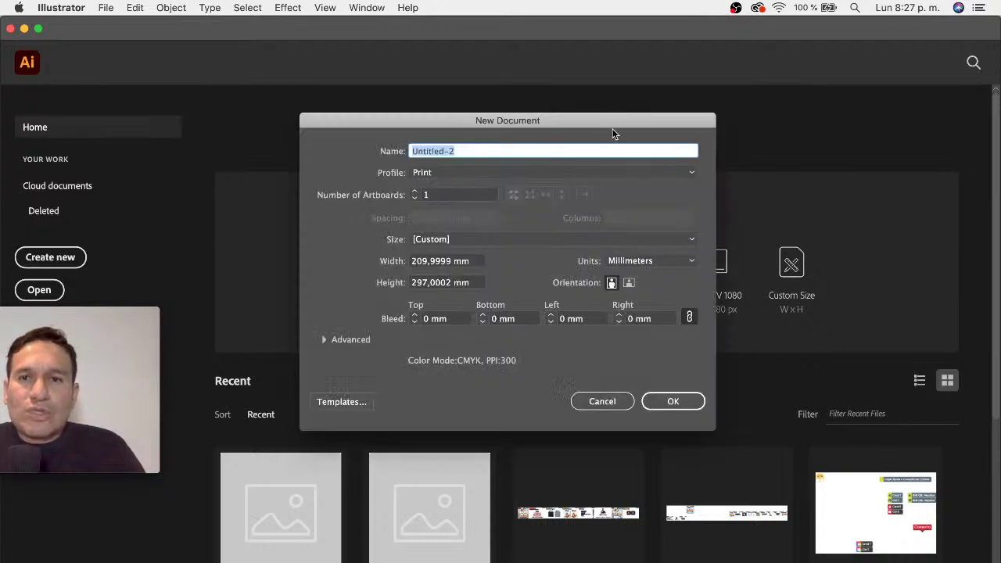
{"action": "left_click_drag", "start_coordinate": [632, 121], "coordinate": [629, 133]}
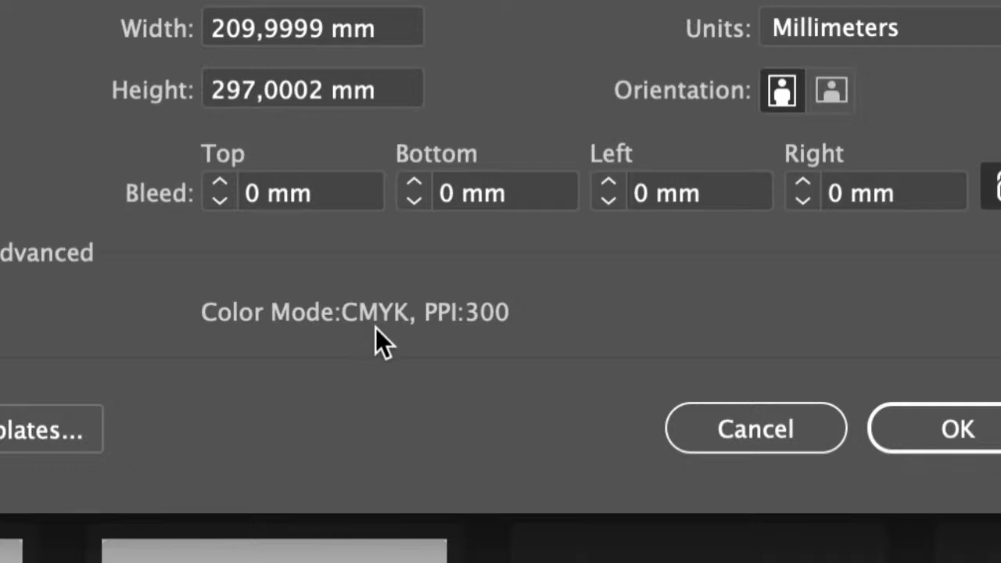
{"action": "key", "text": "XF86AudioRaiseVolume"}
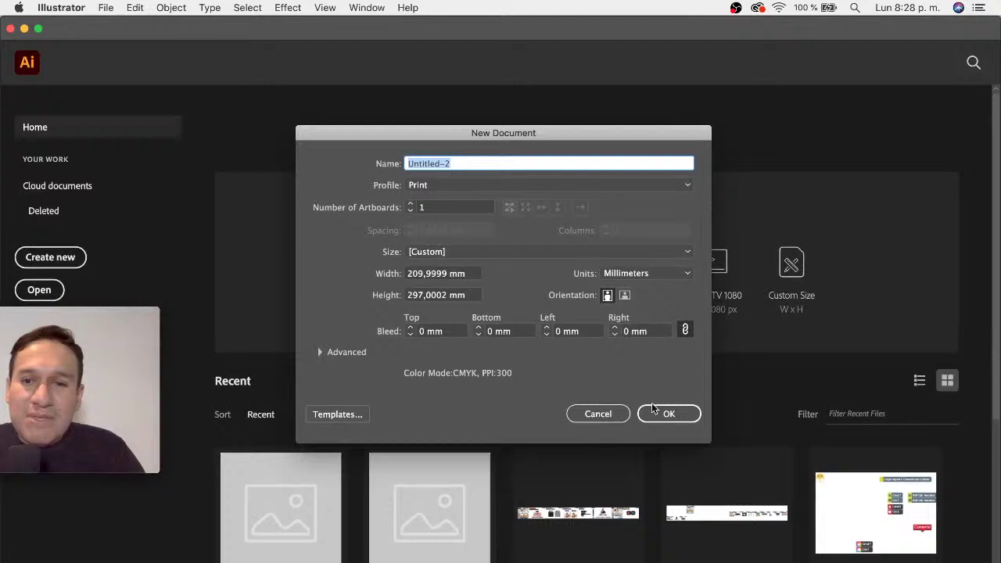
- Confirm the A4 document in Illustrator, then close Photoshop's blank Untitled-1 page
{"action": "left_click", "coordinate": [675, 412]}
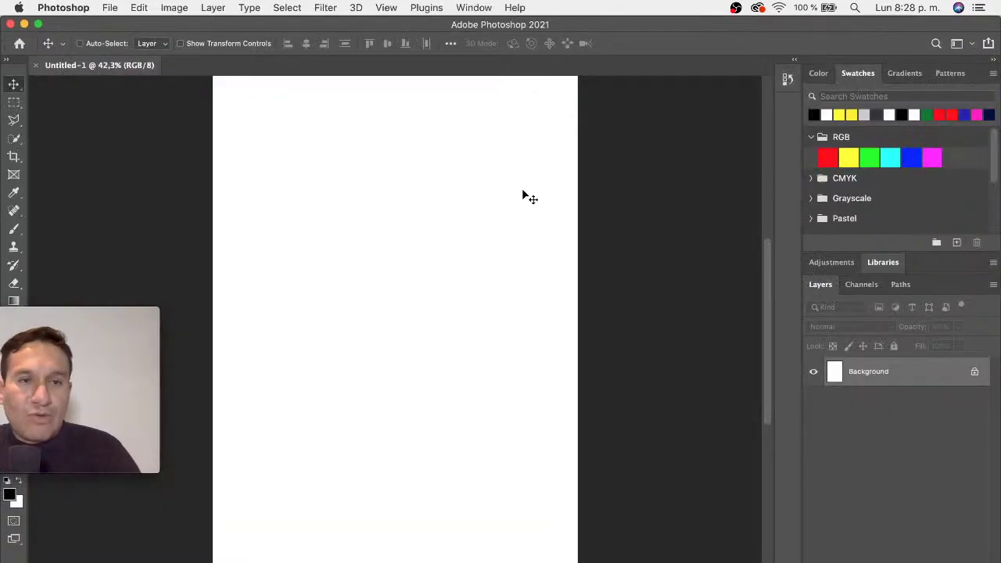
{"action": "key", "text": "super+w"}
- Create a blank white portrait A4 document (210 × 297 mm, 300 ppi) from the Print presets
{"action": "key", "text": "super+n"}
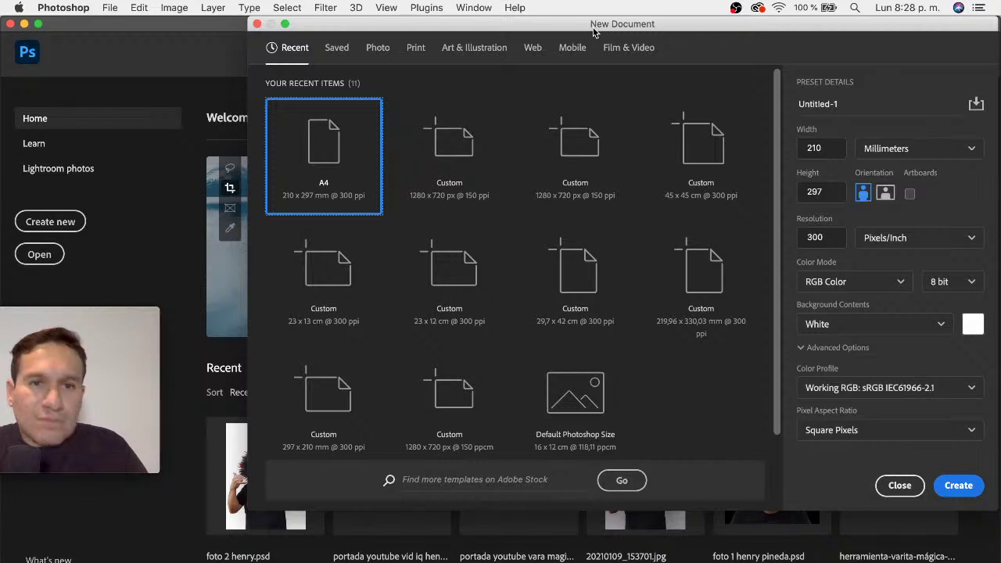
{"action": "left_click", "coordinate": [417, 48]}
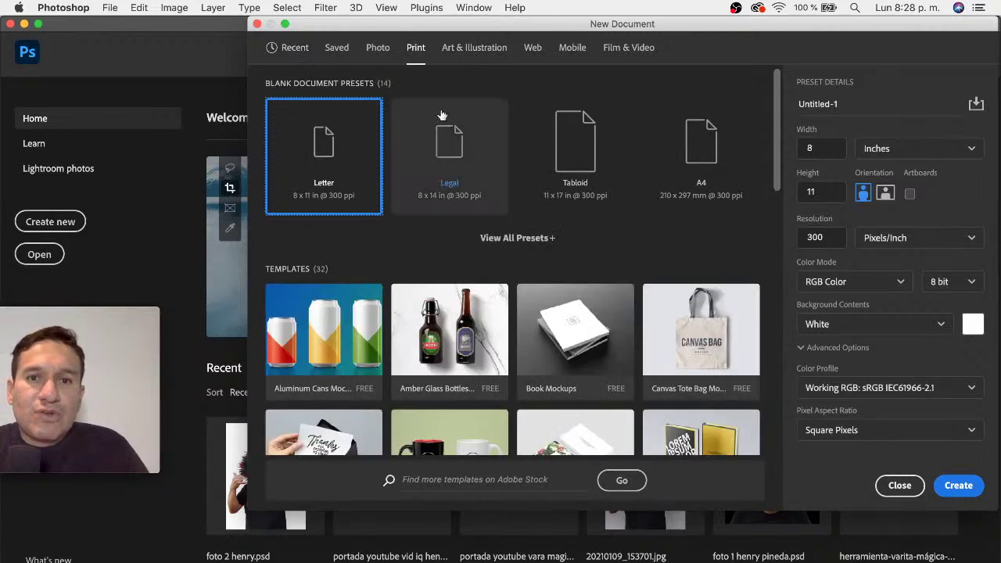
{"action": "left_click", "coordinate": [698, 152]}
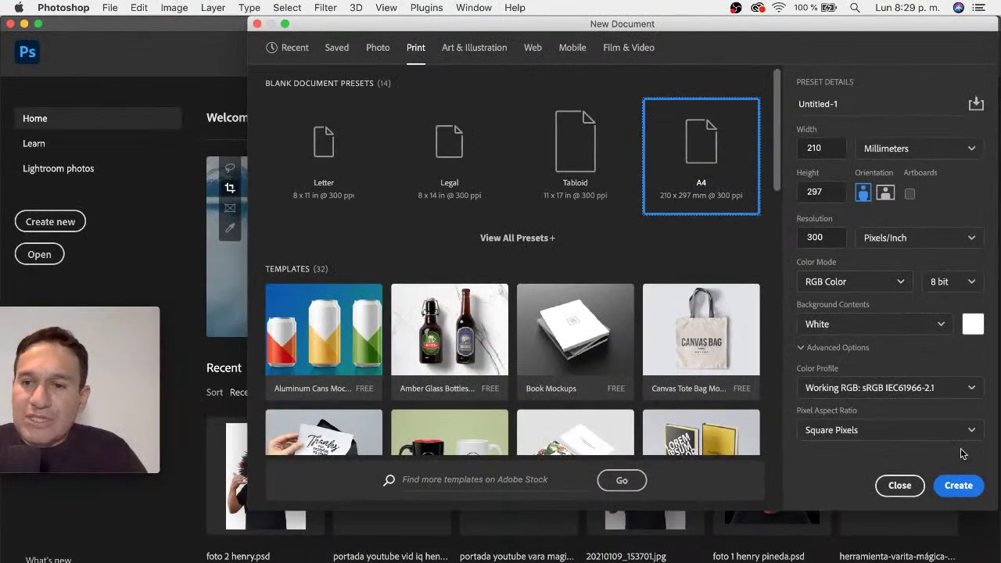
{"action": "left_click", "coordinate": [962, 490]}
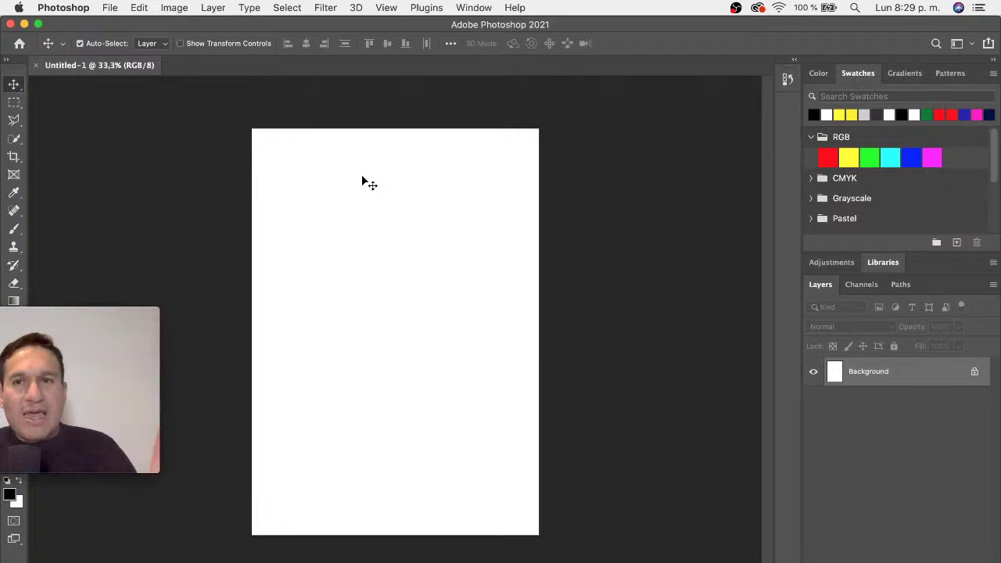
- Open klipartz.com (27).png from the clase 3 sublimacion folder in Photoshop
{"action": "key", "text": "super+Tab"}
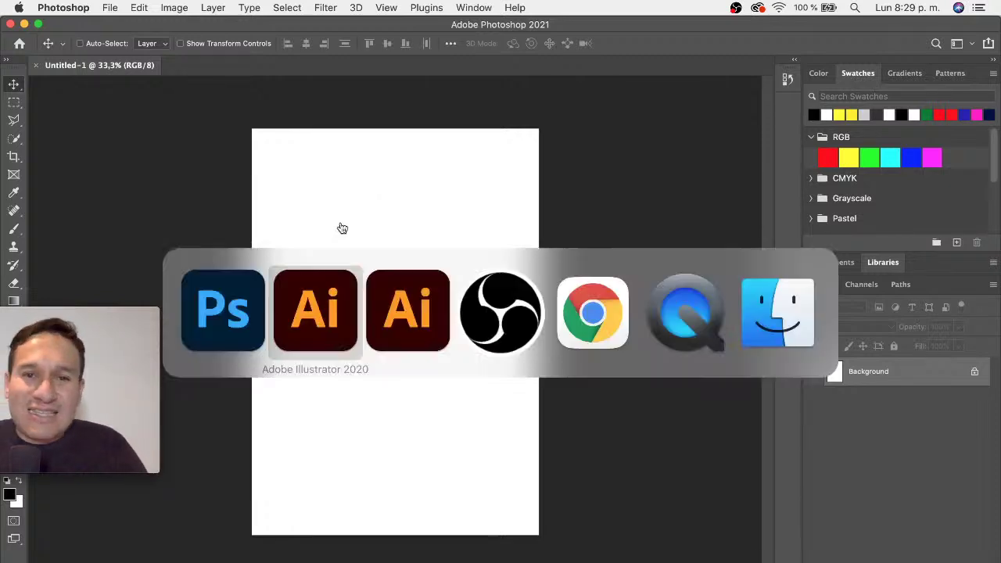
{"action": "key", "text": "super+Tab"}
{"action": "key", "text": "super+Tab"}
{"action": "key", "text": "super+Tab"}
{"action": "key", "text": "super+Tab"}
{"action": "key", "text": "super+Tab"}
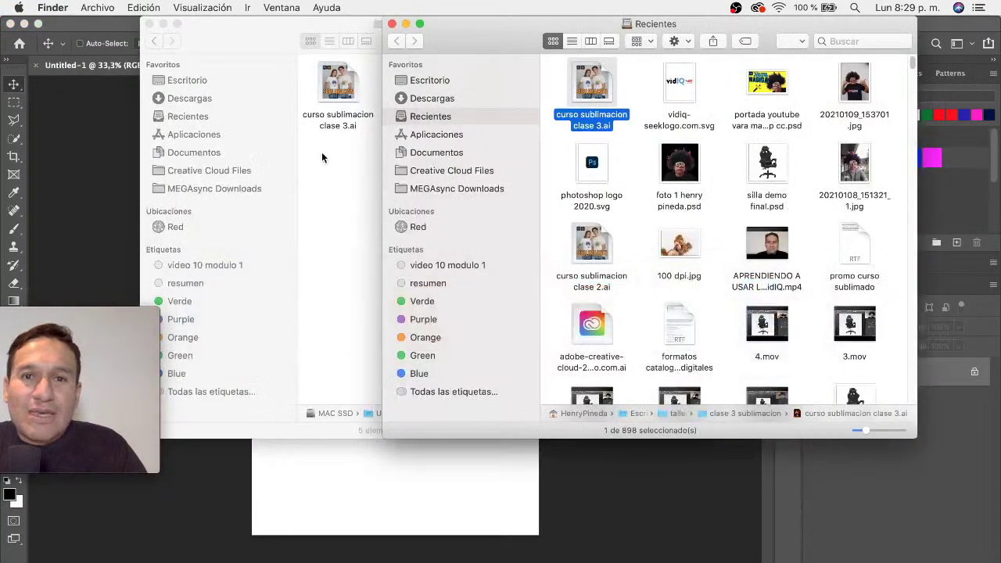
{"action": "left_click", "coordinate": [321, 152]}
{"action": "left_click", "coordinate": [643, 86]}
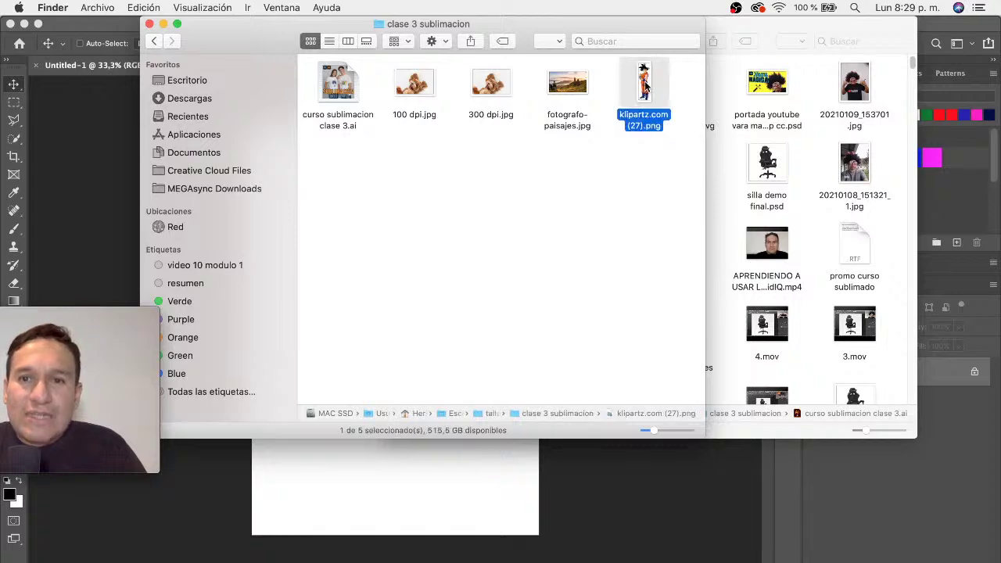
{"action": "key", "text": "super+o"}
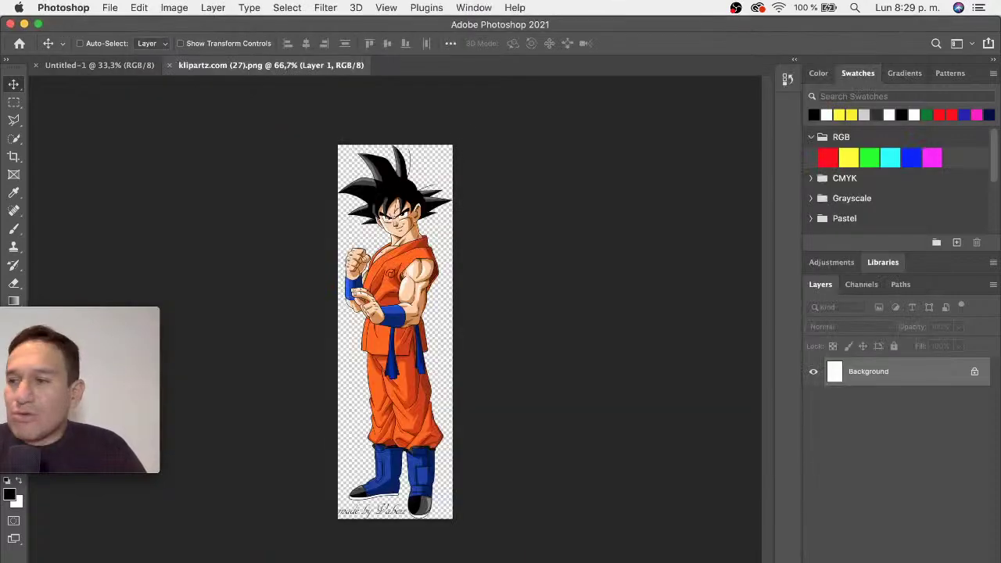
- Return to Photoshop, check the pasteboard background options without changes, and bring up the Image menu
{"action": "left_click", "coordinate": [11, 6]}
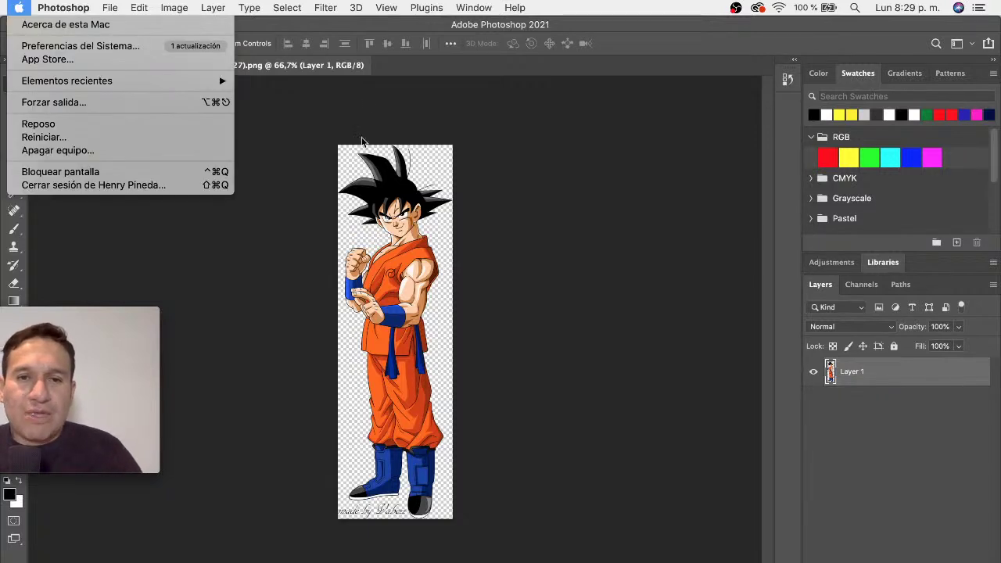
{"action": "left_click", "coordinate": [294, 111]}
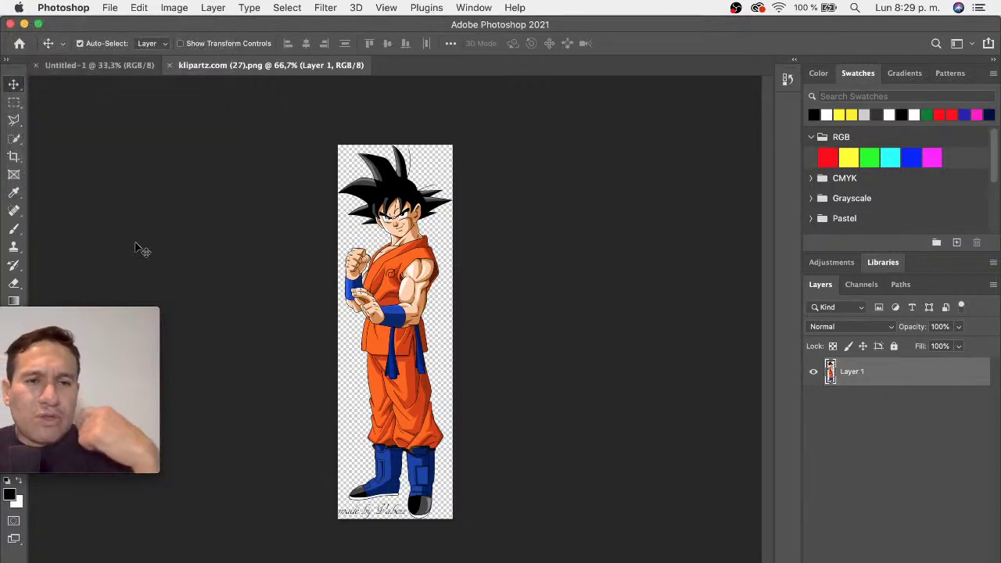
{"action": "left_click", "coordinate": [130, 313]}
{"action": "left_click_drag", "start_coordinate": [129, 313], "coordinate": [137, 423]}
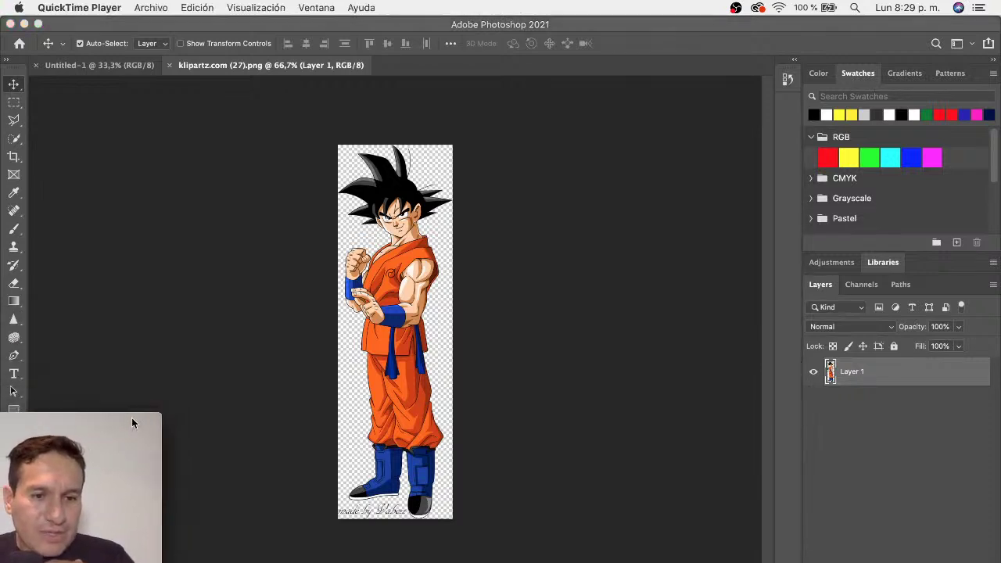
{"action": "left_click", "coordinate": [235, 352]}
{"action": "right_click", "coordinate": [235, 345]}
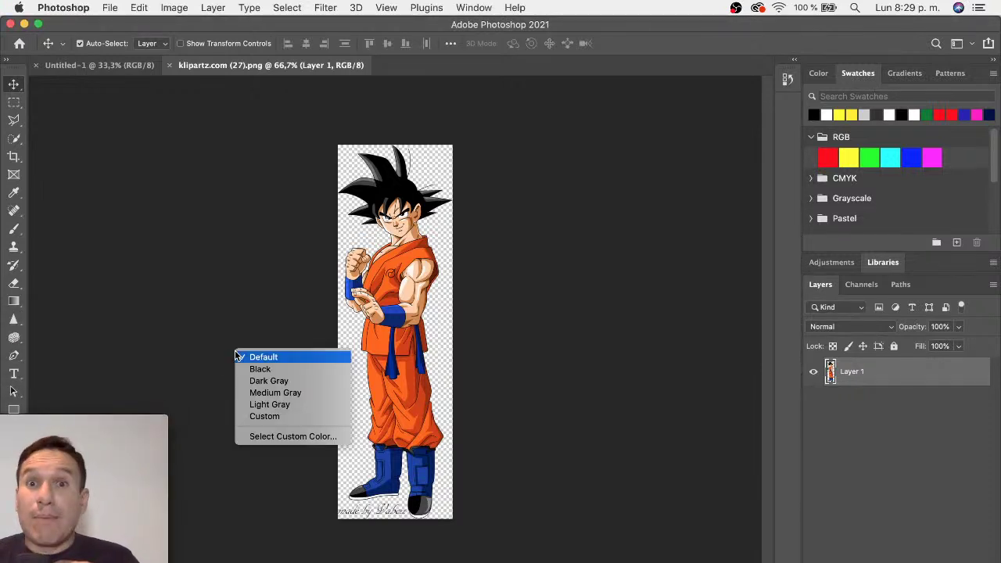
{"action": "left_click", "coordinate": [245, 319]}
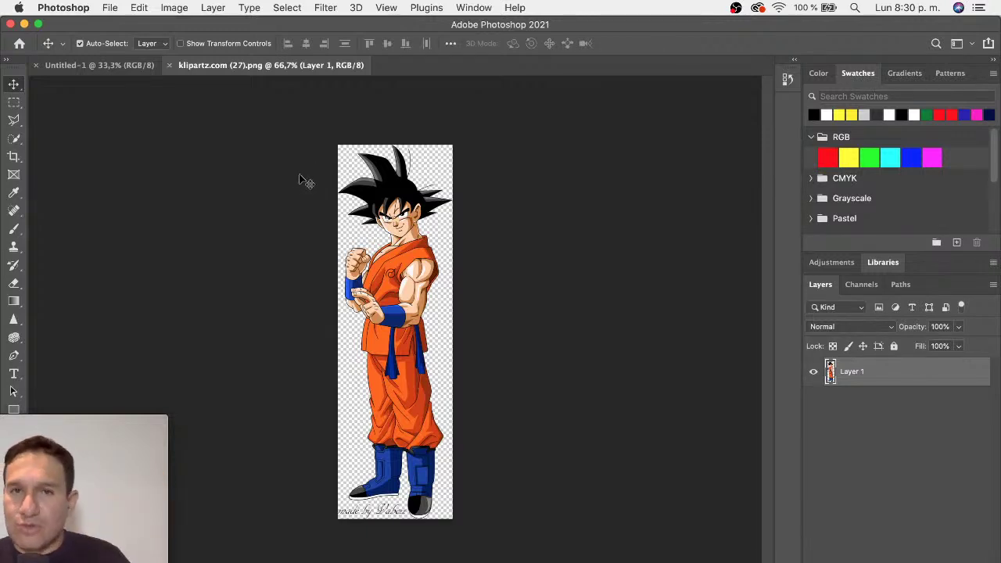
{"action": "left_click", "coordinate": [176, 7]}
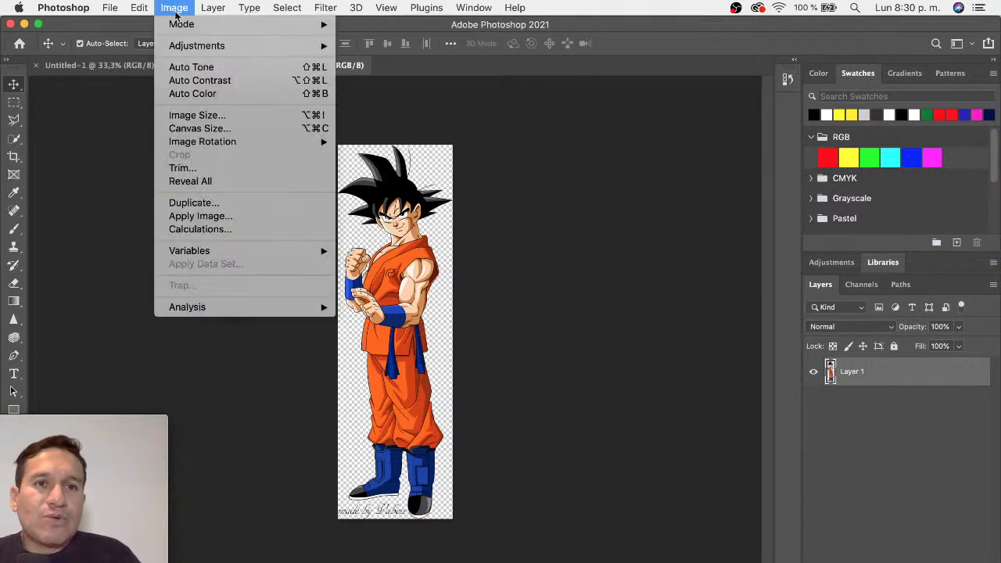
- In Image Size, preview the Goku cartoon at 300 ppi, then restore the original 72 ppi
{"action": "left_click", "coordinate": [223, 116]}
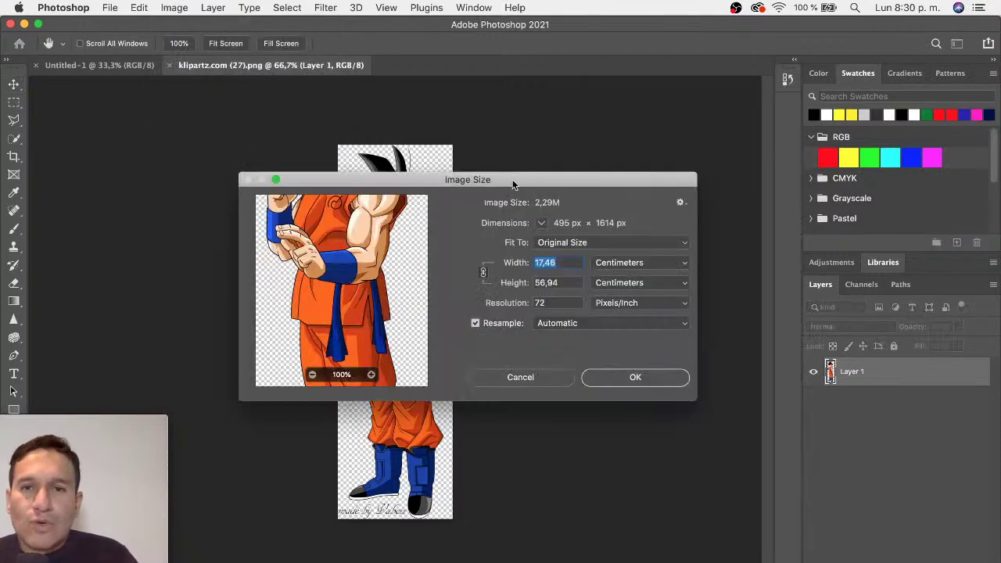
{"action": "mouse_move", "coordinate": [514, 179]}
{"action": "left_mouse_down"}
{"action": "mouse_move", "coordinate": [546, 158]}
{"action": "mouse_move", "coordinate": [592, 171]}
{"action": "left_mouse_up"}
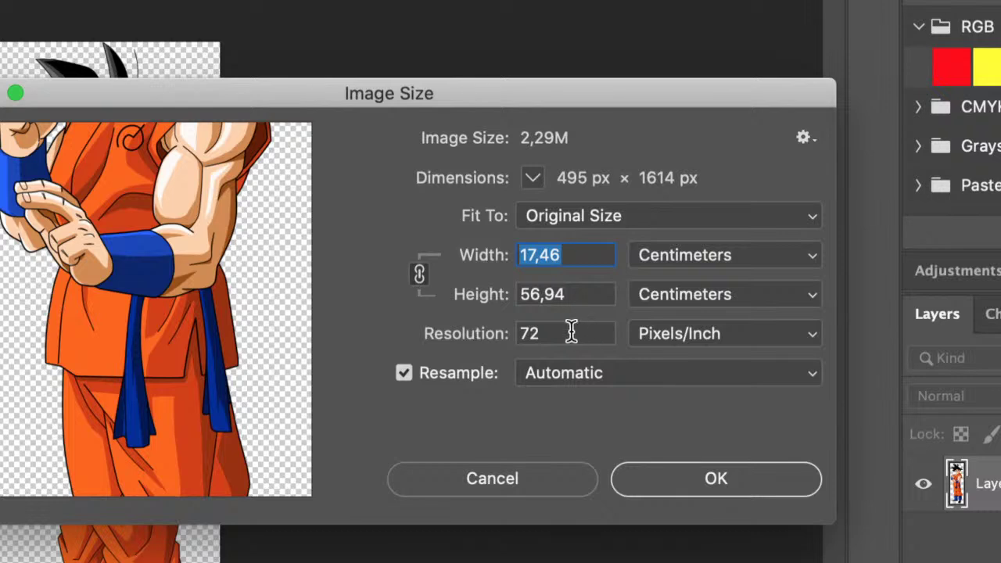
{"action": "left_click", "coordinate": [532, 333]}
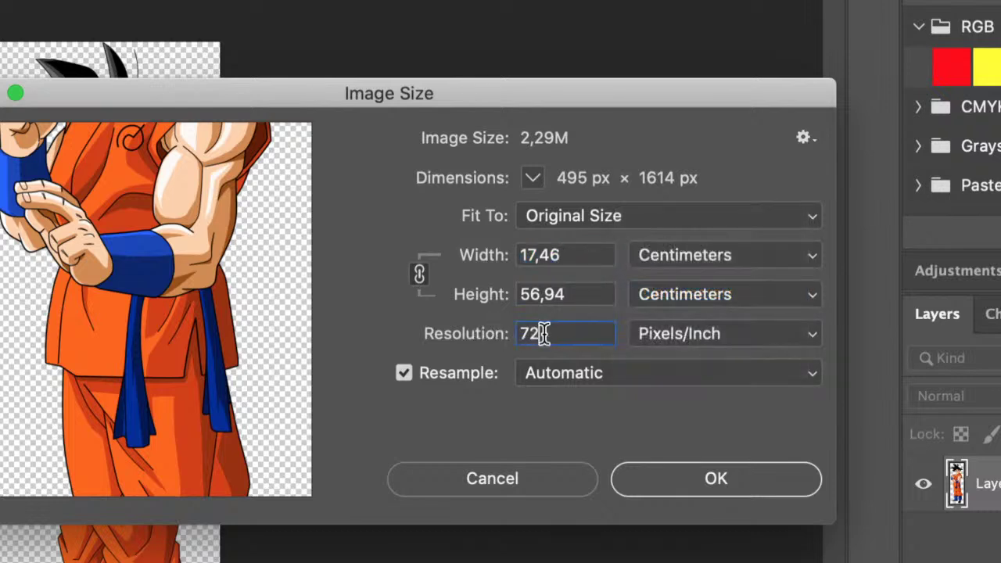
{"action": "double_click", "coordinate": [532, 333]}
{"action": "type", "text": "300"}
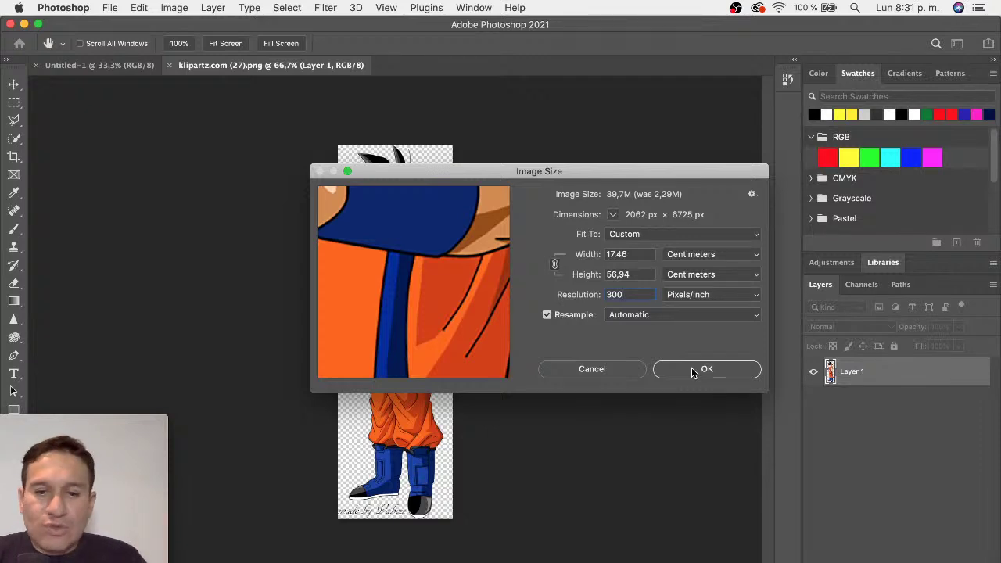
{"action": "type", "text": "72"}
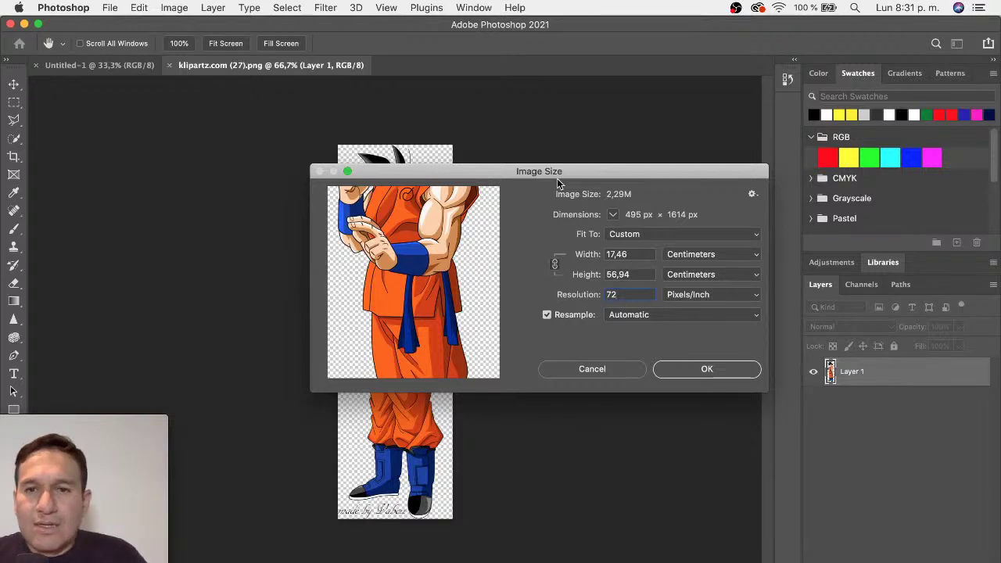
{"action": "left_click", "coordinate": [626, 235]}
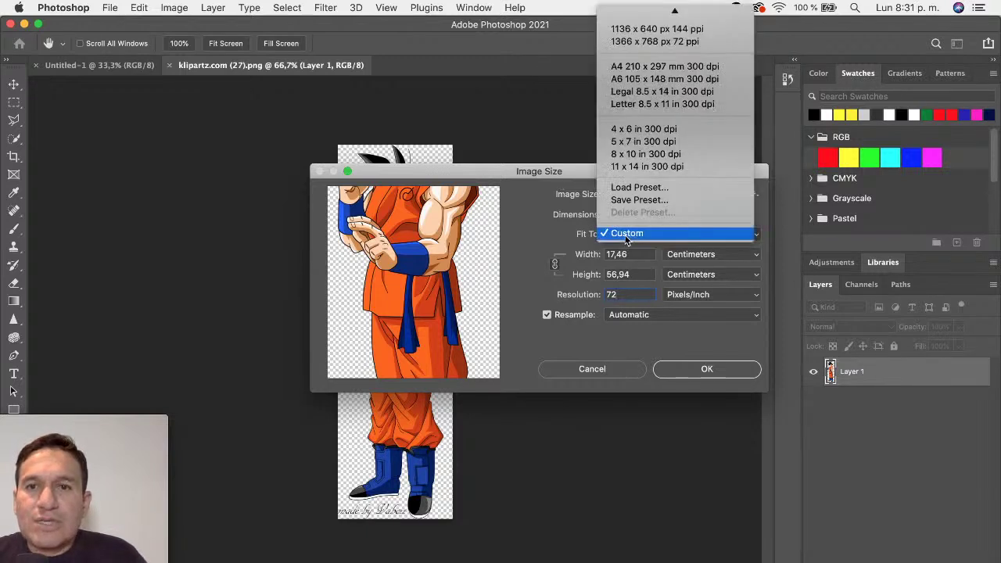
- Use Fit To: Auto Resolution with a 35 lines/cm screen, giving 133 ppi
{"action": "left_click", "coordinate": [565, 228]}
{"action": "left_click", "coordinate": [604, 235]}
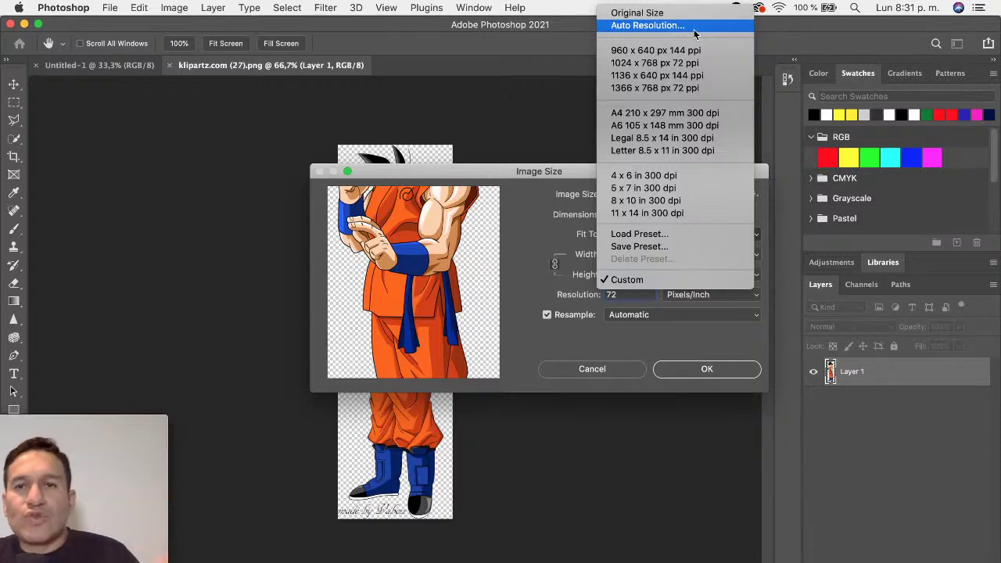
{"action": "left_click", "coordinate": [693, 29]}
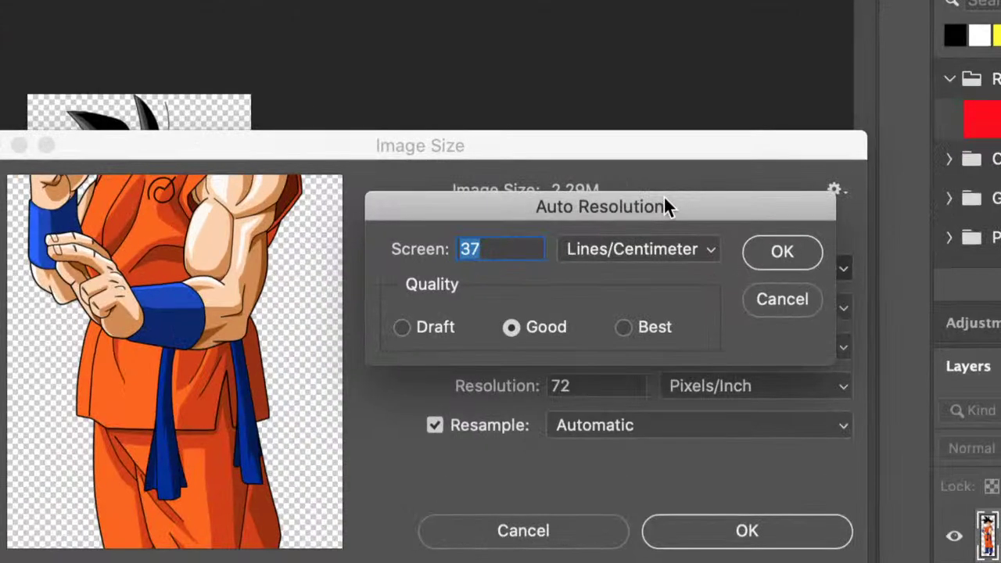
{"action": "left_click_drag", "start_coordinate": [664, 199], "coordinate": [664, 90]}
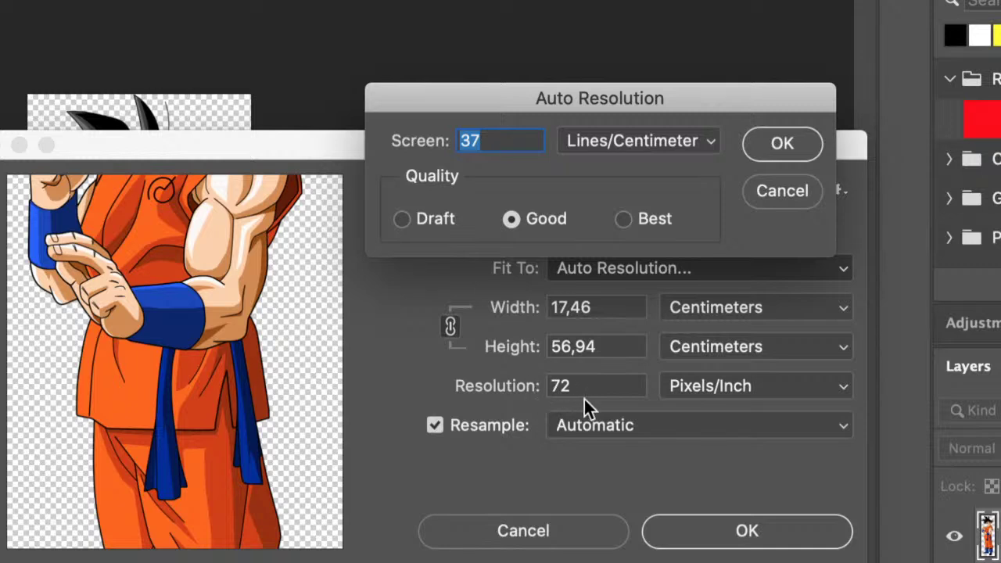
{"action": "type", "text": "35"}
{"action": "left_click", "coordinate": [779, 150]}
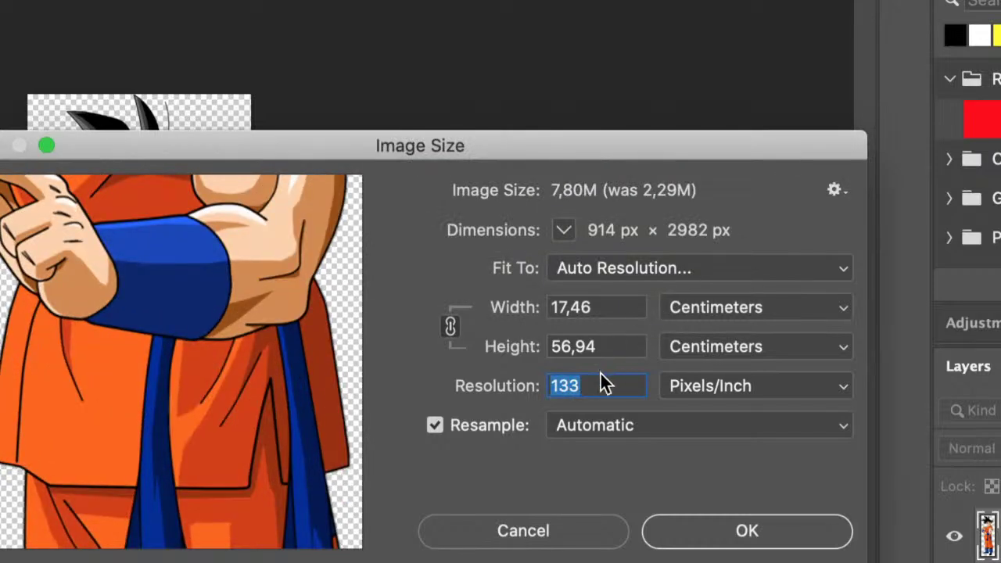
- Try Auto Resolution screen frequencies of 40 and then 37 lines/cm
{"action": "left_click", "coordinate": [630, 279]}
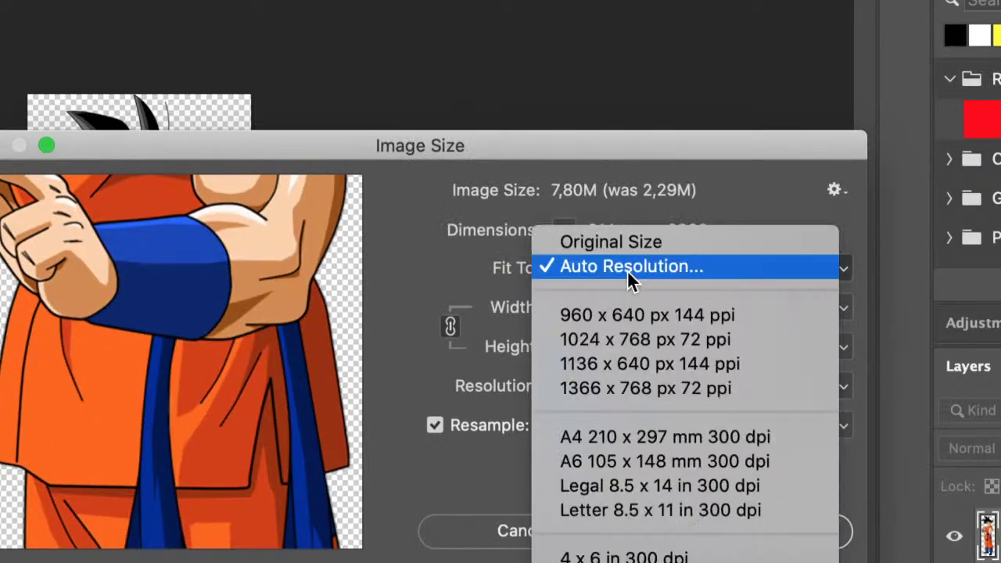
{"action": "left_click", "coordinate": [628, 270]}
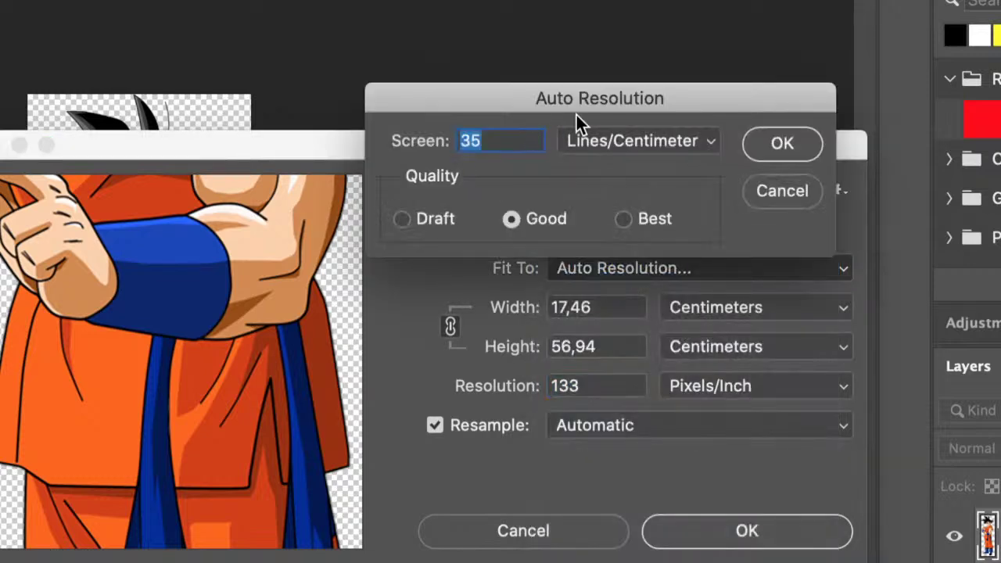
{"action": "type", "text": "40"}
{"action": "left_click", "coordinate": [782, 149]}
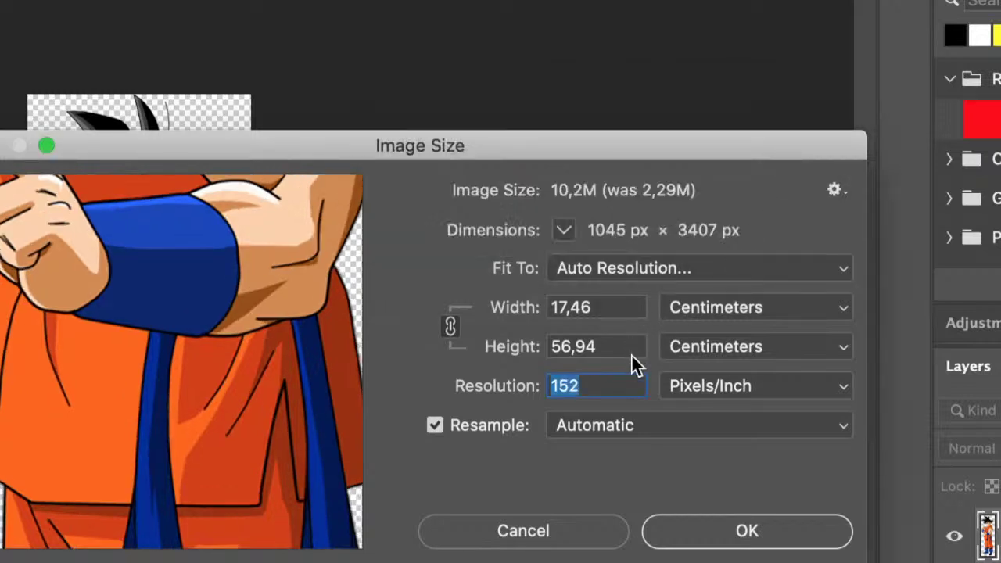
{"action": "left_click", "coordinate": [626, 270]}
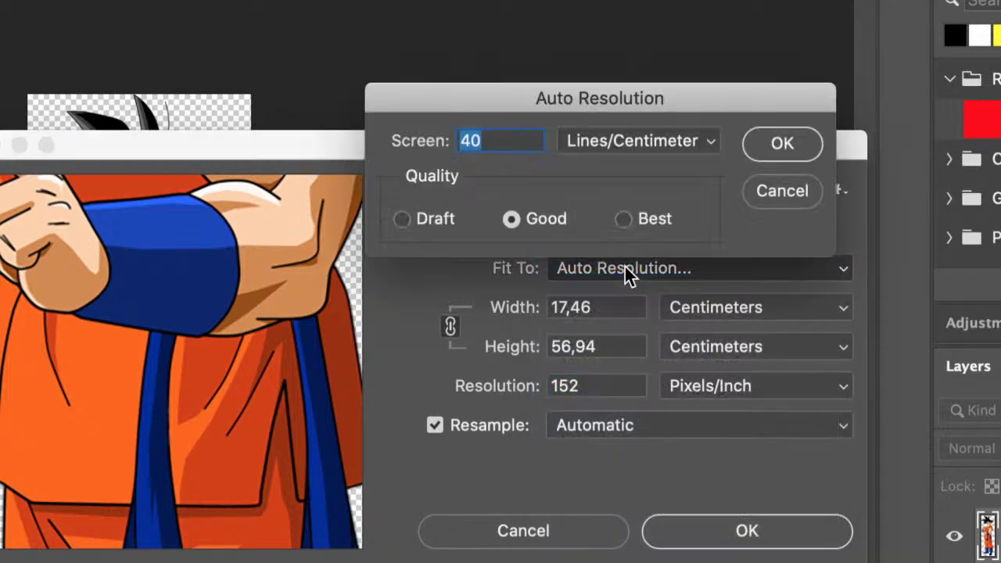
{"action": "type", "text": "37"}
{"action": "left_click", "coordinate": [780, 146]}
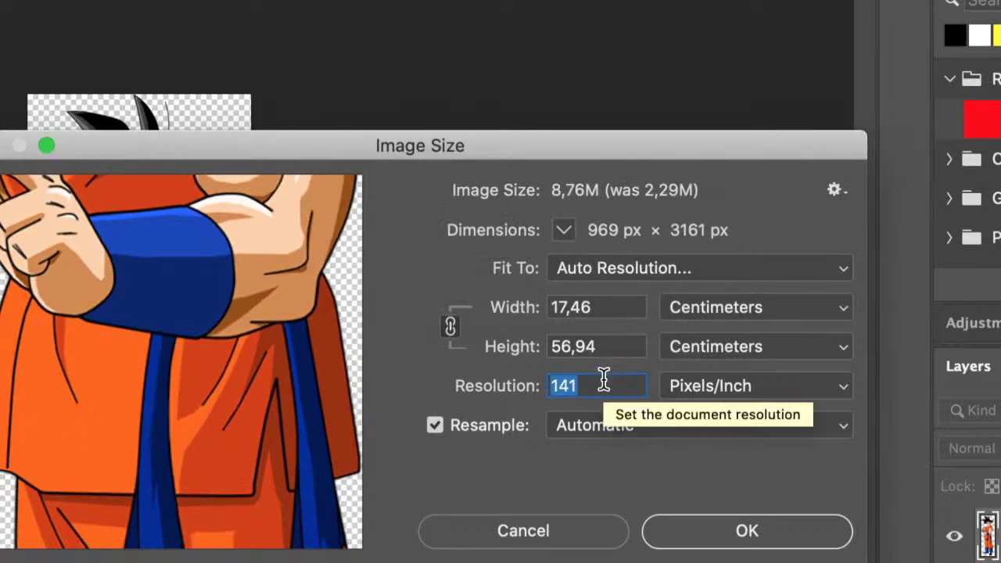
- Settle on a 38 lines/cm screen, giving 145 ppi at 997 × 3251 px
{"action": "left_click", "coordinate": [645, 266]}
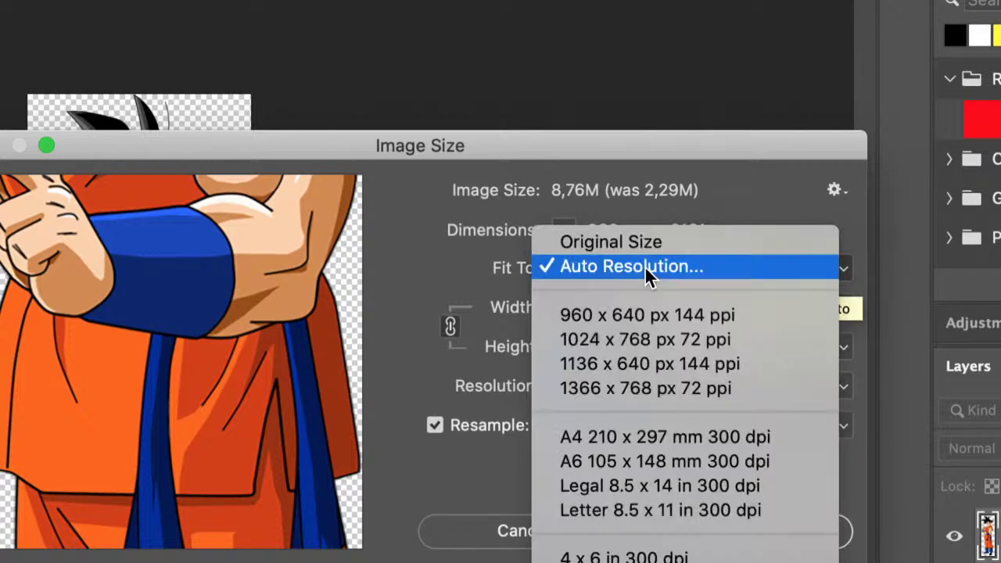
{"action": "left_click", "coordinate": [644, 268]}
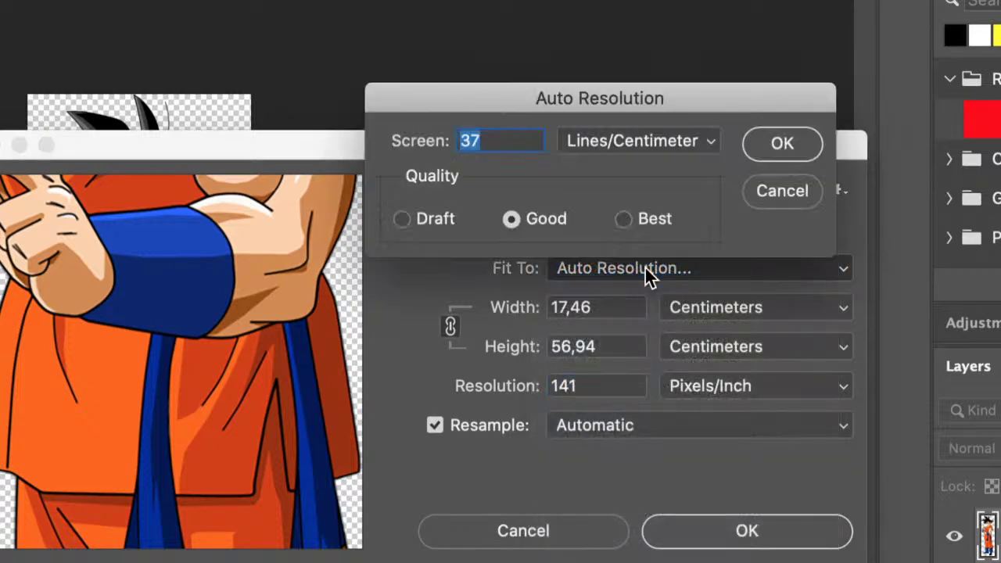
{"action": "type", "text": "38"}
{"action": "left_click", "coordinate": [779, 146]}
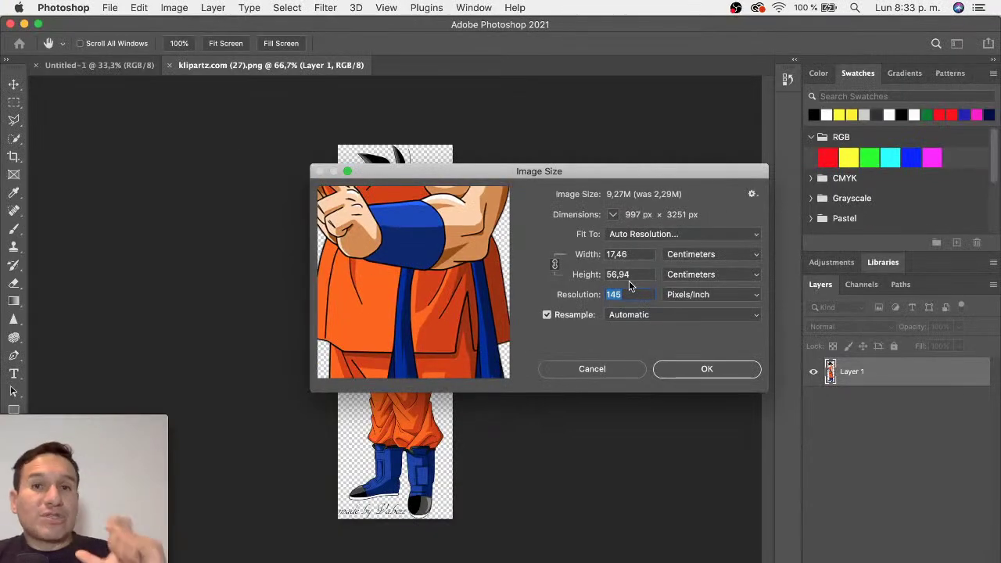
- Apply the 145 ppi image size and view Goku's face at 100%
{"action": "left_click", "coordinate": [715, 376]}
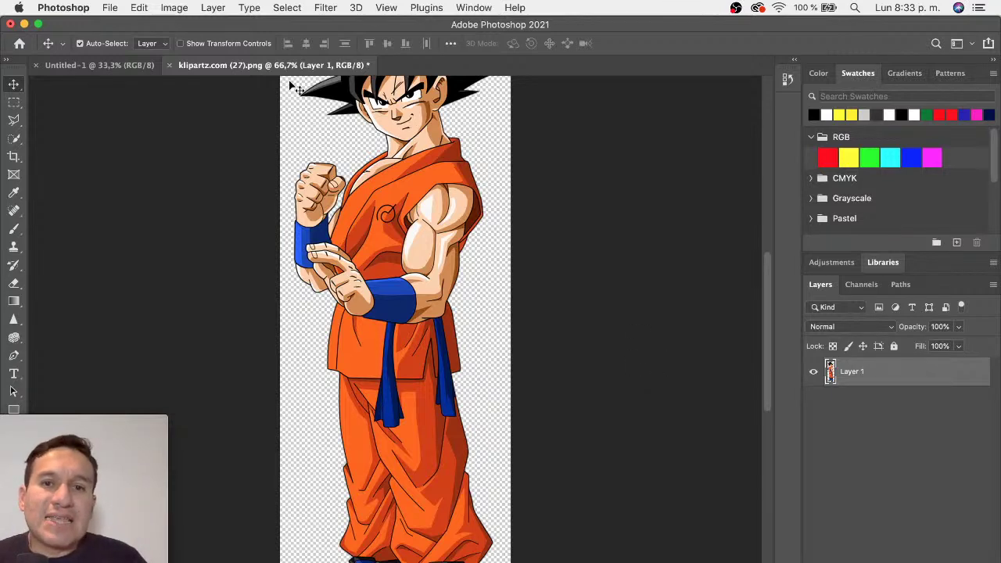
{"action": "scroll", "coordinate": [426, 196], "scroll_direction": "up", "scroll_amount": 5}
{"action": "scroll", "coordinate": [430, 227], "scroll_direction": "left", "scroll_amount": 2}
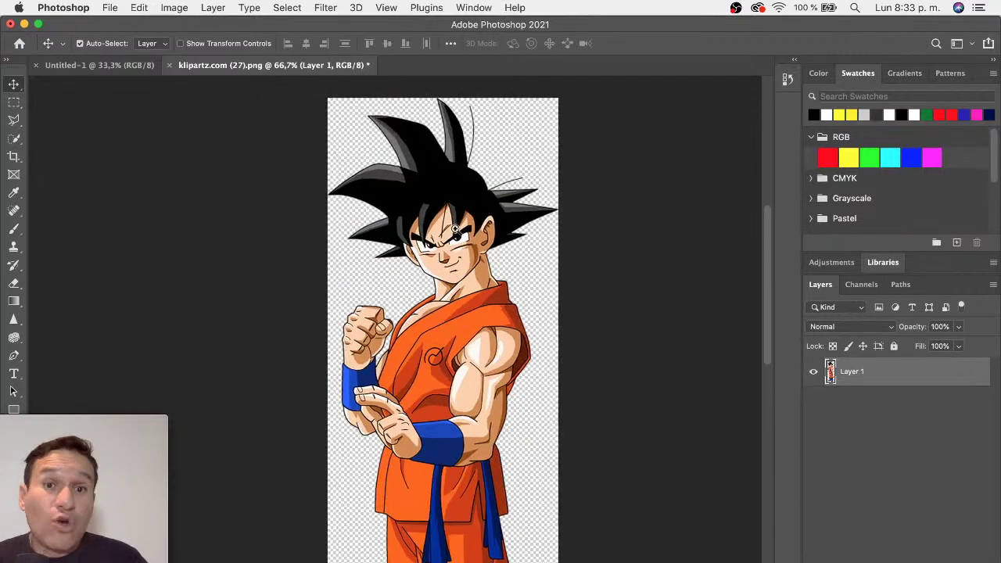
{"action": "scroll", "coordinate": [436, 243], "scroll_direction": "up", "scroll_amount": 2}
{"action": "scroll", "coordinate": [469, 258], "scroll_direction": "up", "scroll_amount": 2}
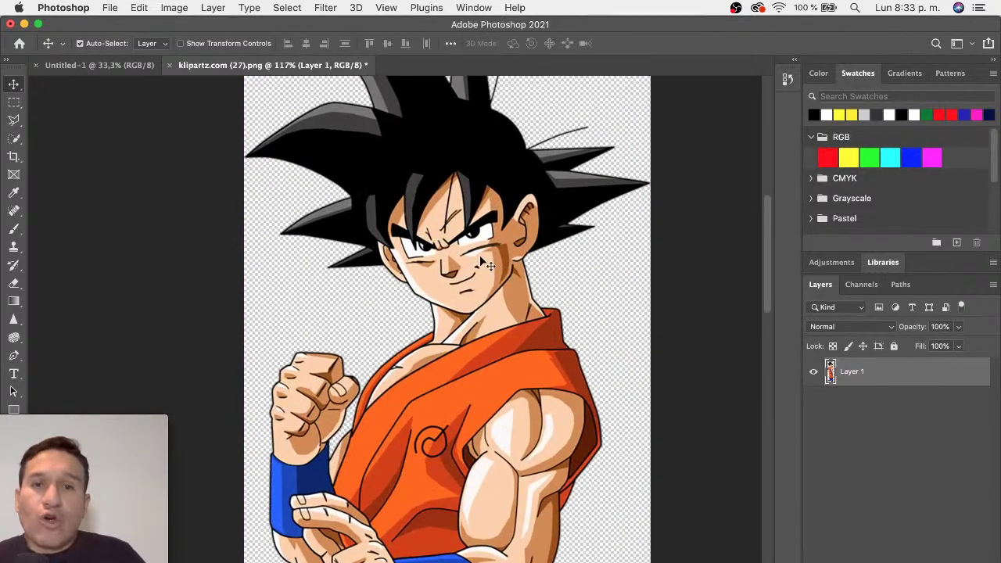
{"action": "key", "text": "super+minus"}
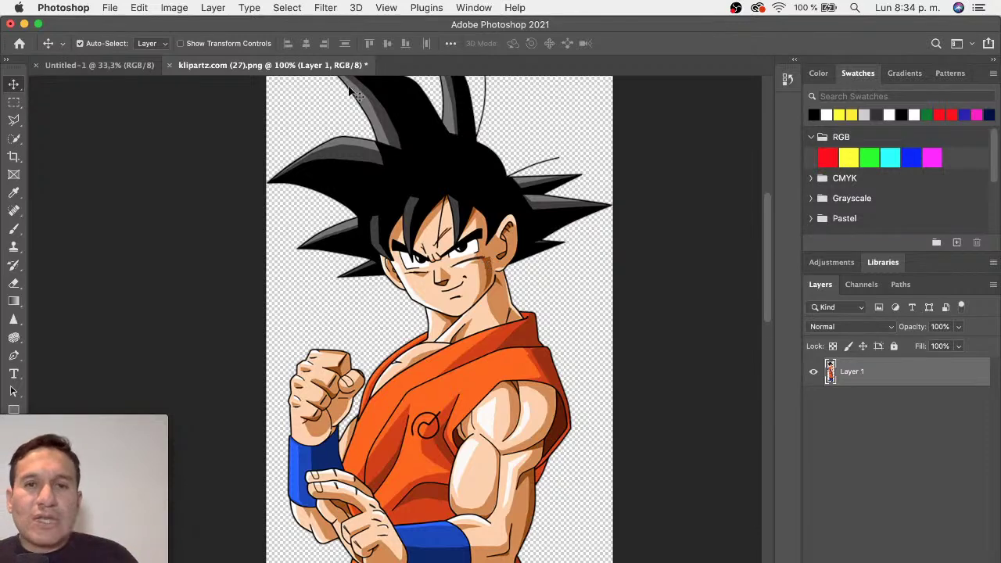
{"action": "left_click", "coordinate": [325, 7]}
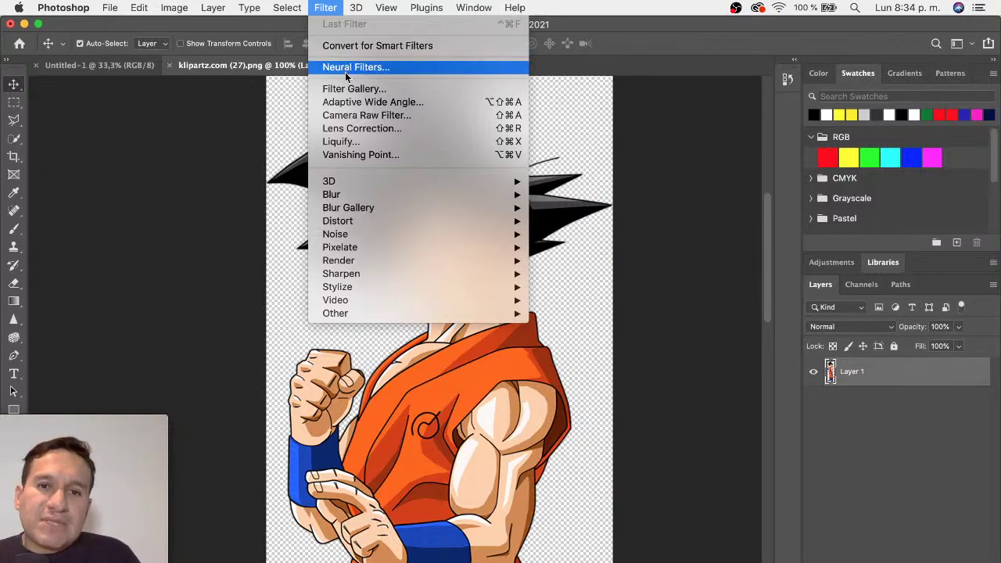
{"action": "mouse_move", "coordinate": [339, 247]}
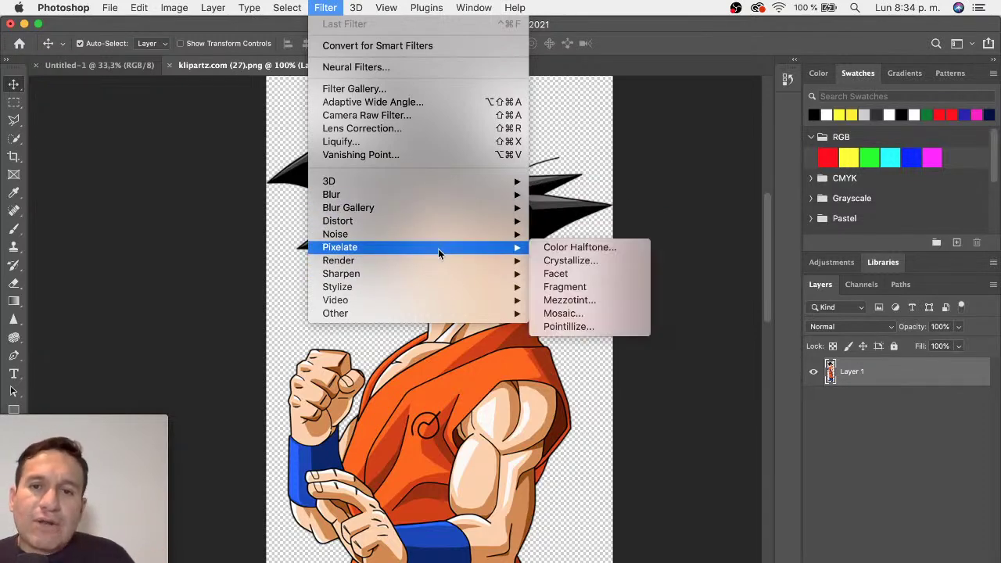
- Convert the Goku Layer 1 to a Smart Object for smart filters, then bring up the filter list again
{"action": "left_click", "coordinate": [441, 46]}
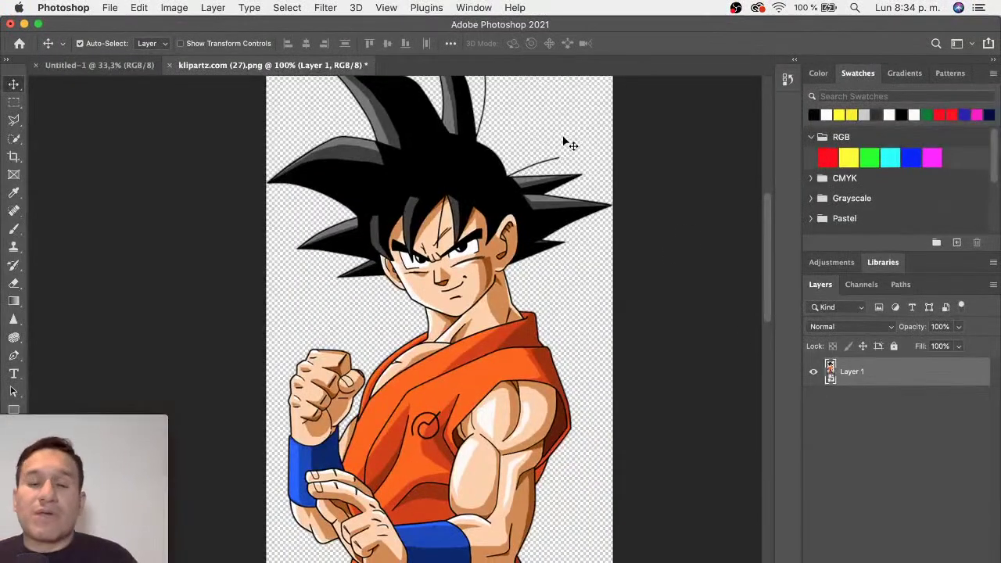
{"action": "left_click", "coordinate": [325, 7]}
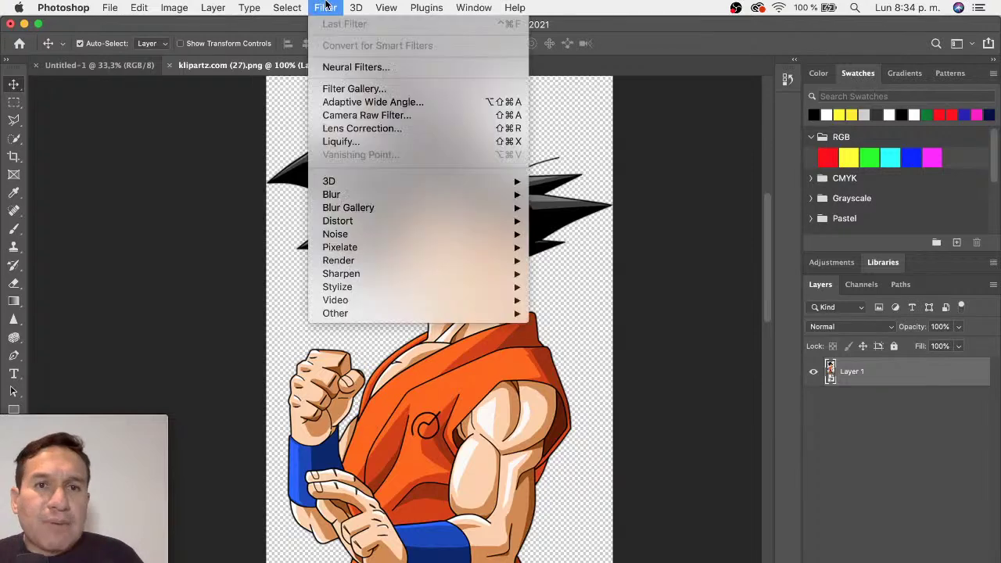
{"action": "mouse_move", "coordinate": [341, 274]}
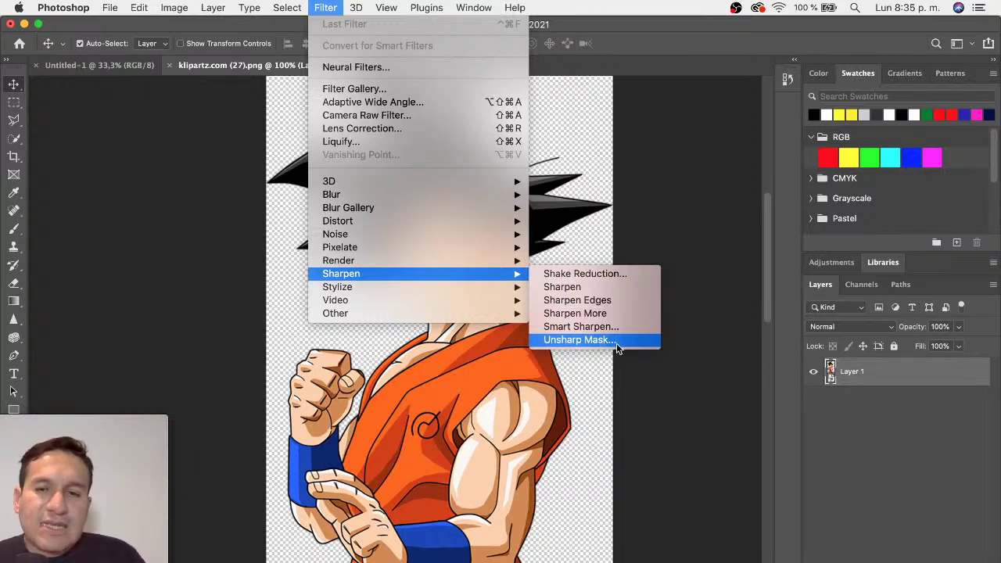
- Start an Unsharp Mask (Amount 40%, Radius 3.0 px, Threshold 0) and pan its preview to Goku's face
{"action": "left_click", "coordinate": [626, 342]}
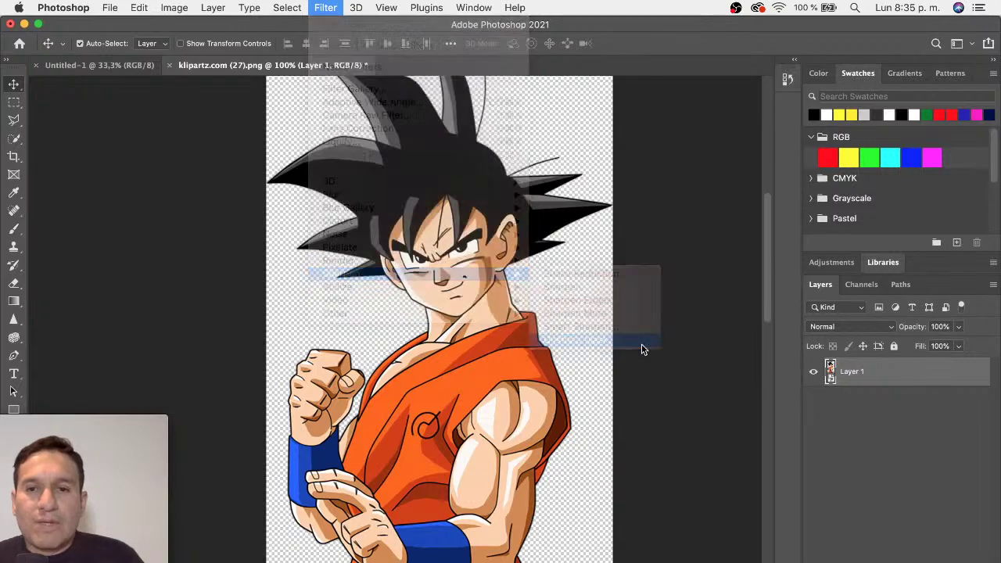
{"action": "left_click_drag", "start_coordinate": [616, 191], "coordinate": [675, 183]}
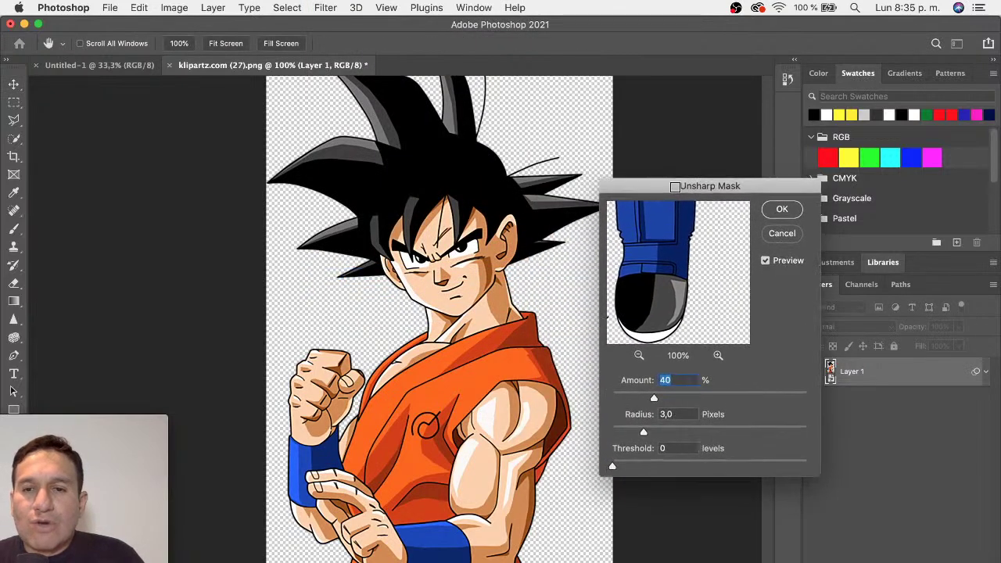
{"action": "left_click_drag", "start_coordinate": [661, 237], "coordinate": [645, 376]}
{"action": "left_click", "coordinate": [599, 521]}
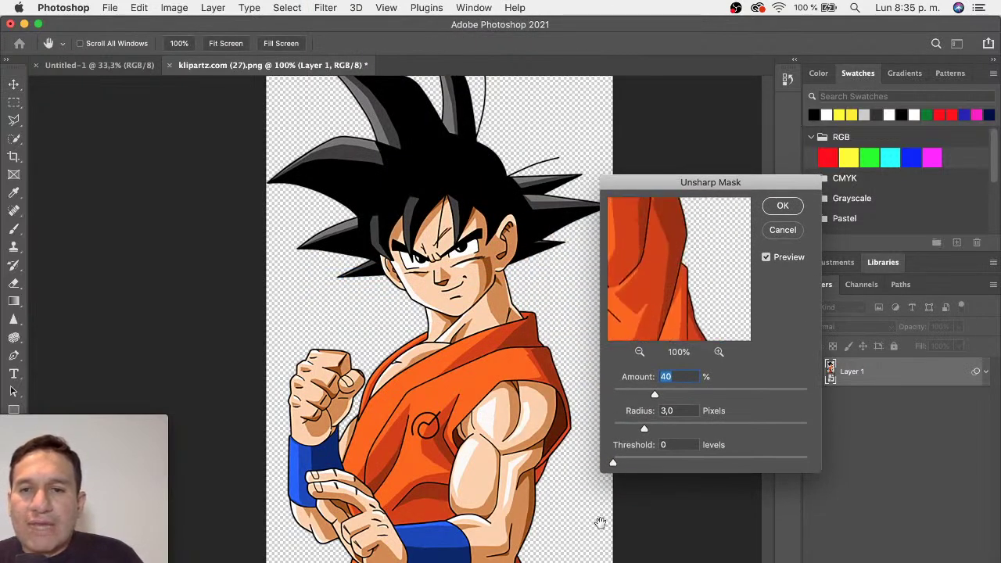
{"action": "left_click_drag", "start_coordinate": [650, 253], "coordinate": [685, 304]}
{"action": "left_click_drag", "start_coordinate": [665, 254], "coordinate": [680, 295]}
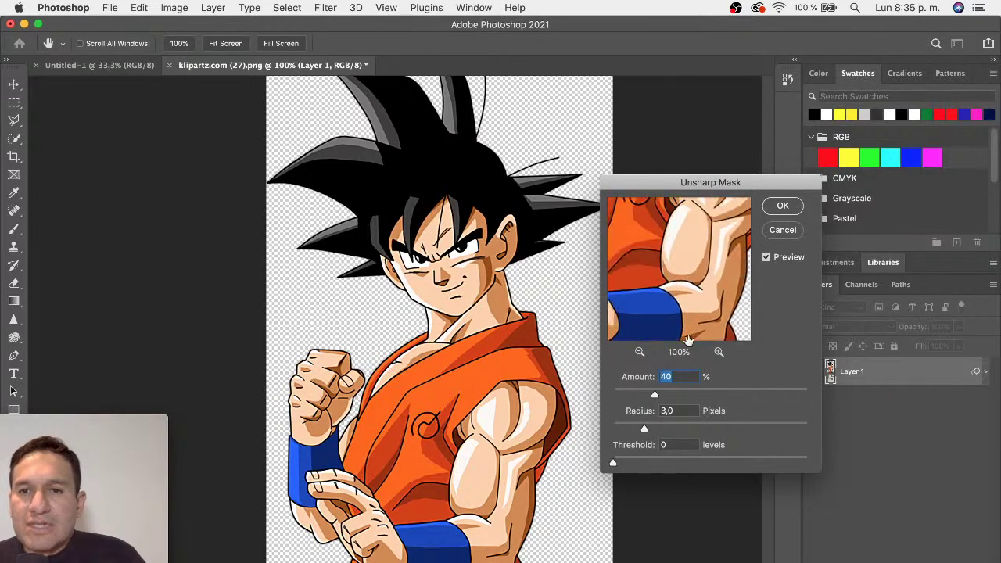
{"action": "mouse_move", "coordinate": [673, 262]}
{"action": "left_mouse_down"}
{"action": "mouse_move", "coordinate": [698, 273]}
{"action": "mouse_move", "coordinate": [709, 313]}
{"action": "left_mouse_up"}
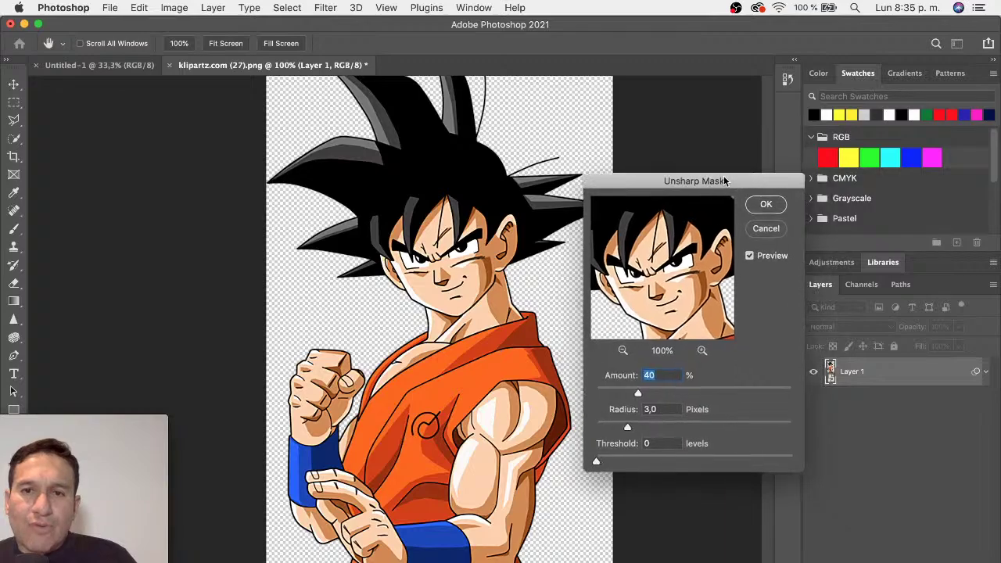
{"action": "left_click_drag", "start_coordinate": [732, 182], "coordinate": [686, 169]}
{"action": "key", "text": "alt"}
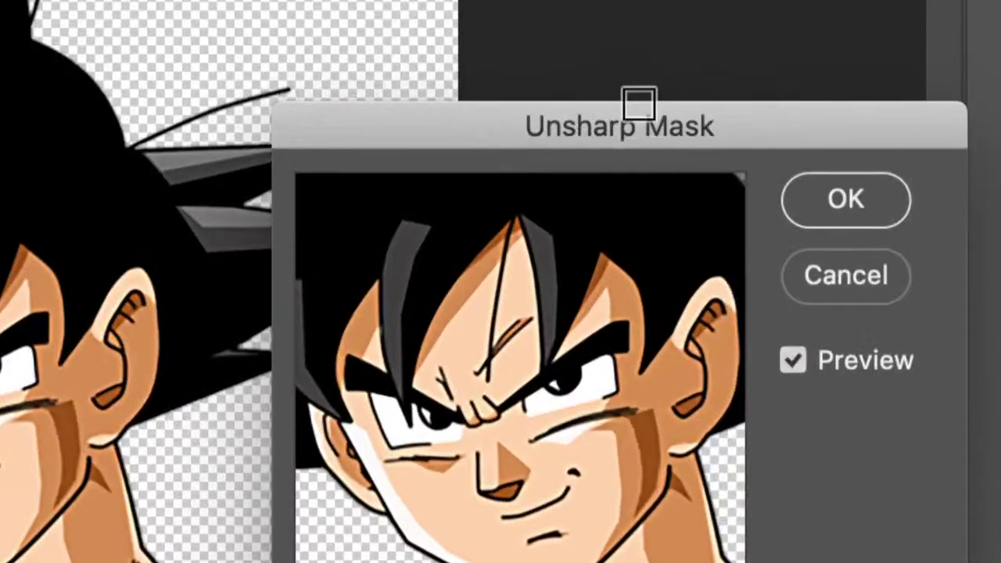
- Toggle the Unsharp Mask preview to compare sharpened and original face and hair
{"action": "left_click", "coordinate": [795, 360]}
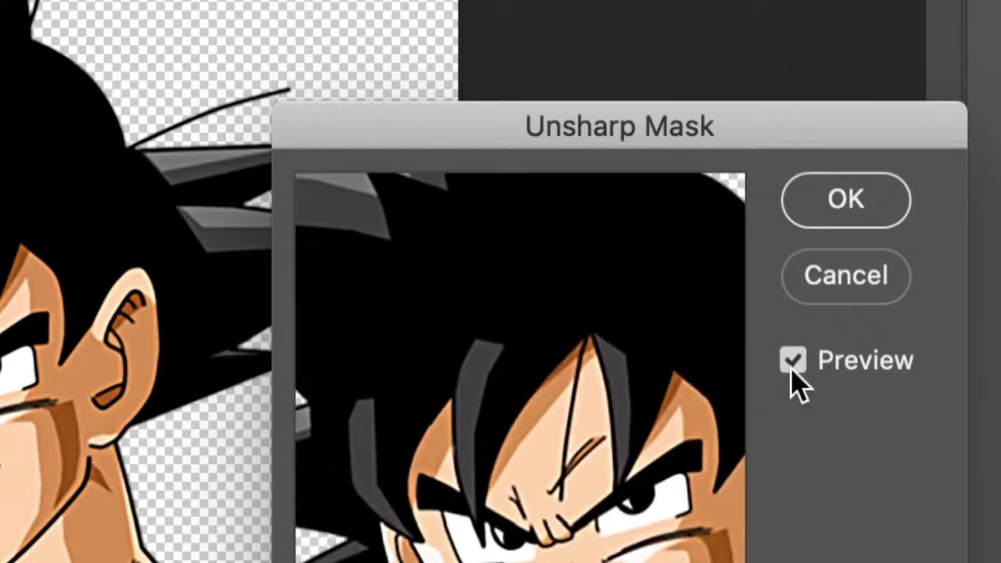
{"action": "left_click", "coordinate": [793, 361]}
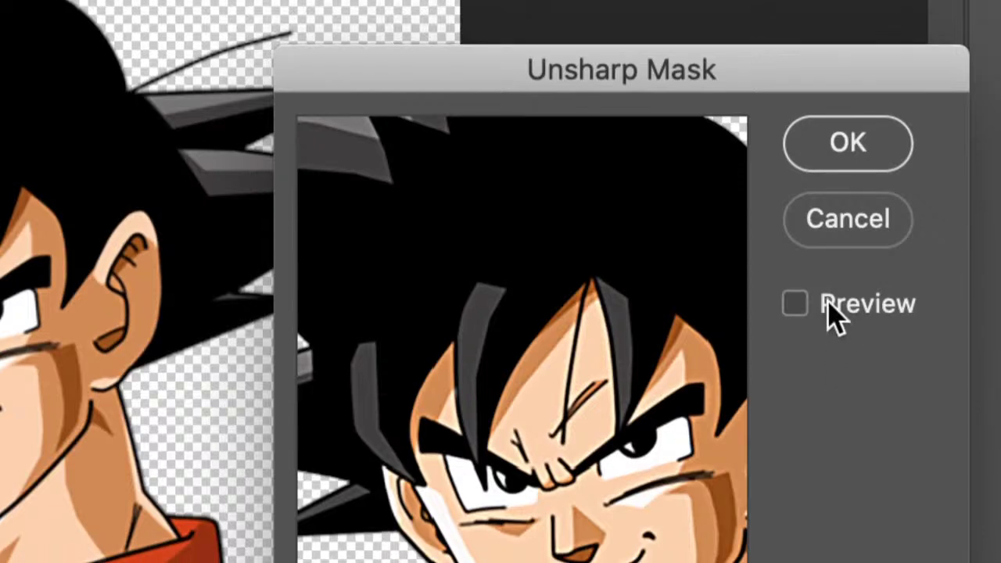
{"action": "left_click_drag", "start_coordinate": [628, 291], "coordinate": [608, 252]}
{"action": "left_click", "coordinate": [798, 305]}
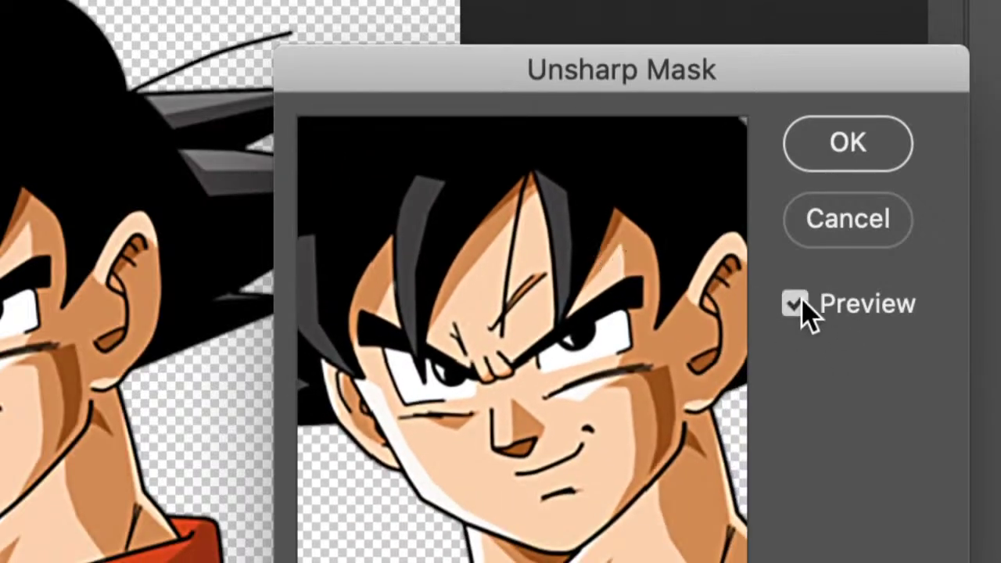
{"action": "left_click", "coordinate": [799, 301]}
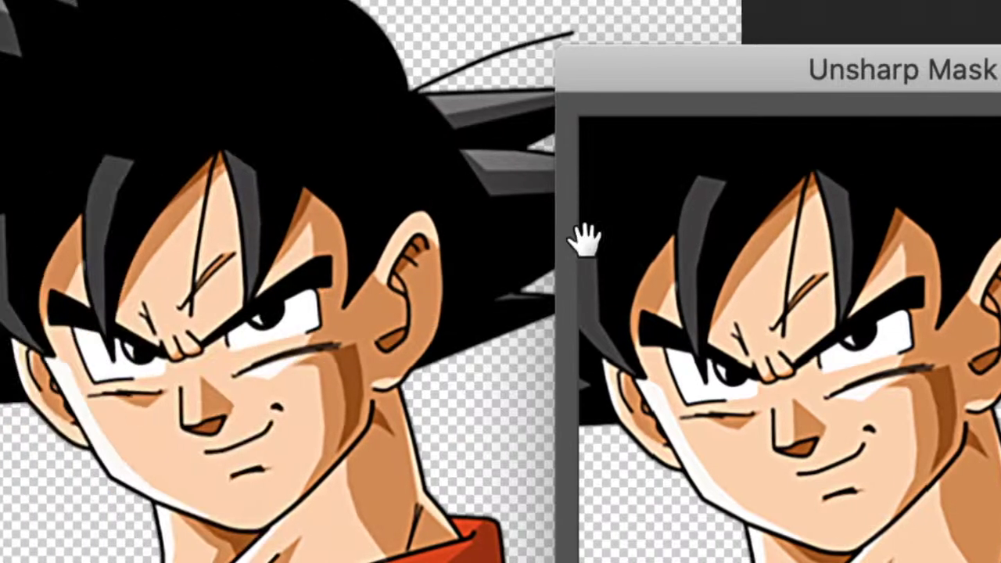
{"action": "left_click_drag", "start_coordinate": [696, 88], "coordinate": [577, 78]}
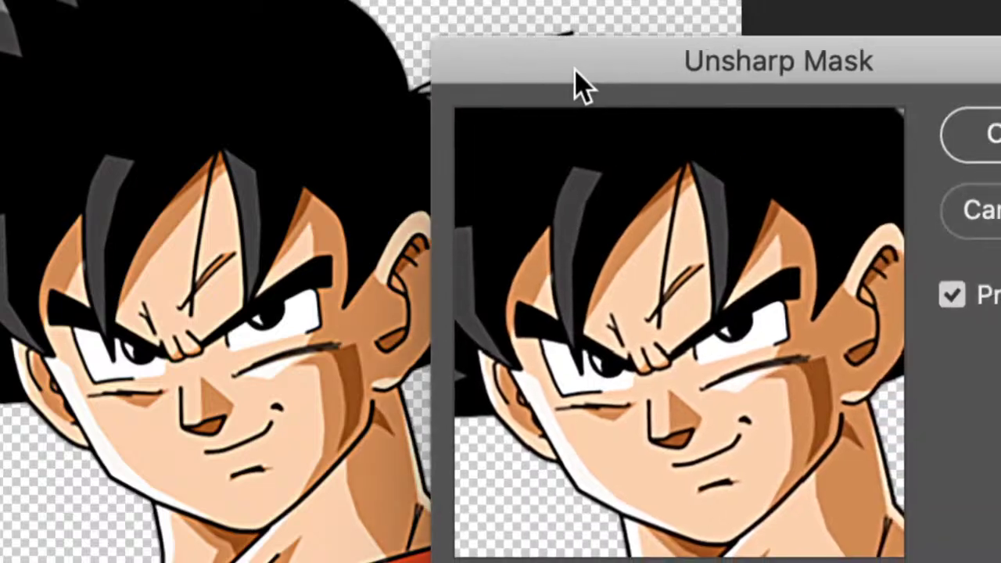
{"action": "left_click", "coordinate": [954, 296]}
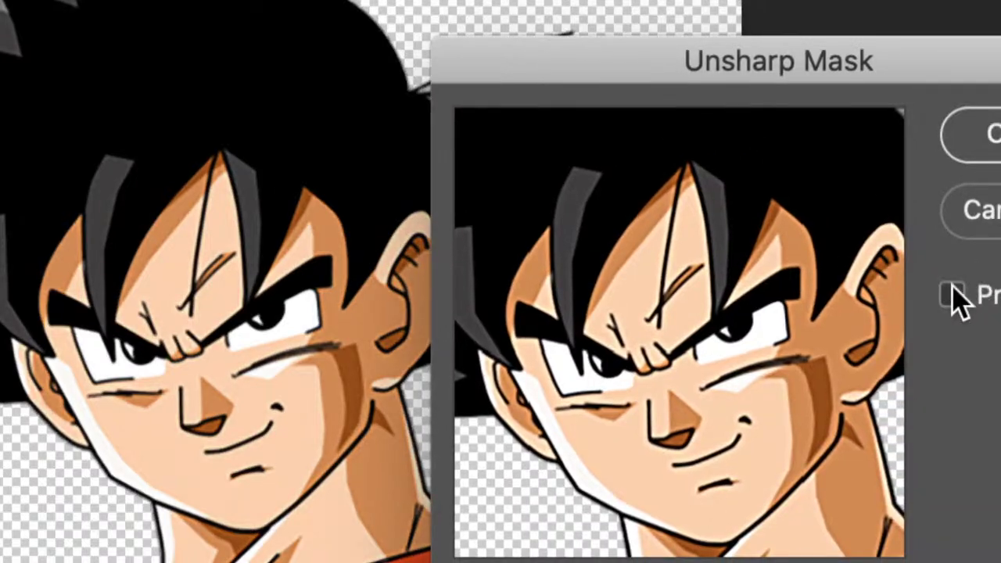
{"action": "left_click", "coordinate": [954, 296]}
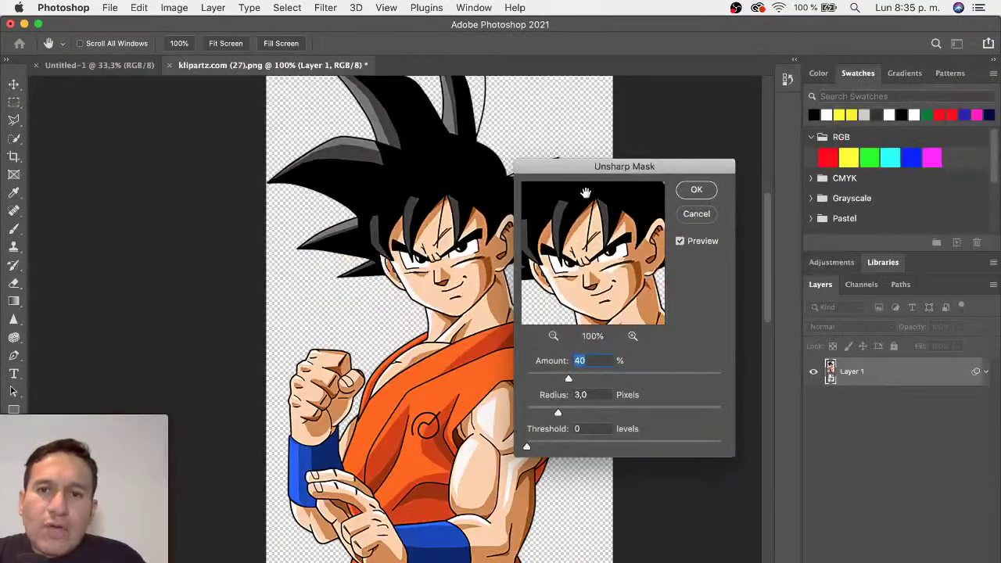
{"action": "left_click_drag", "start_coordinate": [561, 171], "coordinate": [636, 160]}
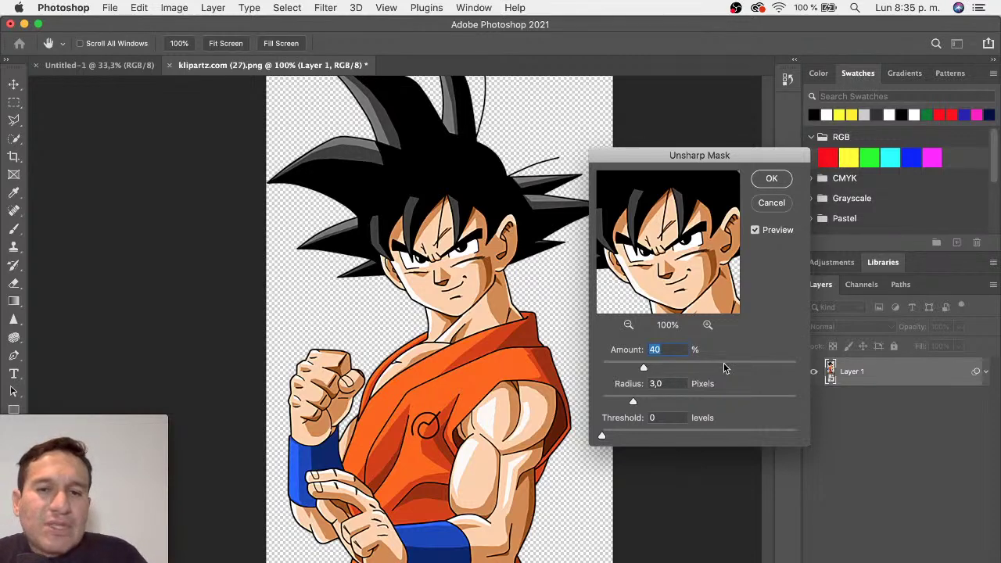
- Zoom the Unsharp Mask preview, then drag Amount to 53% and Radius to 5,1 pixels
{"action": "scroll", "coordinate": [485, 288], "scroll_direction": "up", "scroll_amount": 3}
{"action": "scroll", "coordinate": [438, 278], "scroll_direction": "up", "scroll_amount": 10}
{"action": "scroll", "coordinate": [404, 311], "scroll_direction": "up", "scroll_amount": 10}
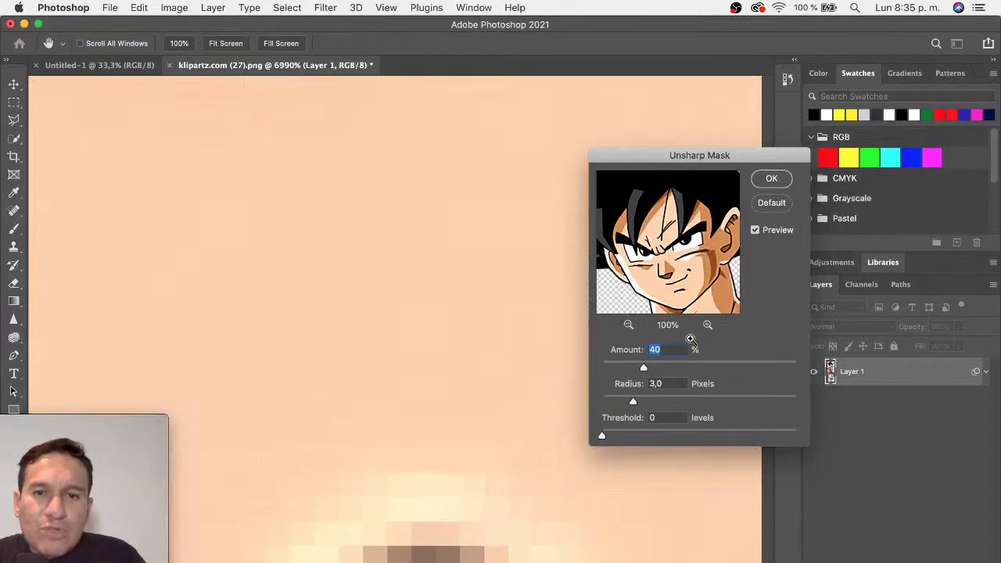
{"action": "scroll", "coordinate": [383, 226], "scroll_direction": "down", "scroll_amount": 5}
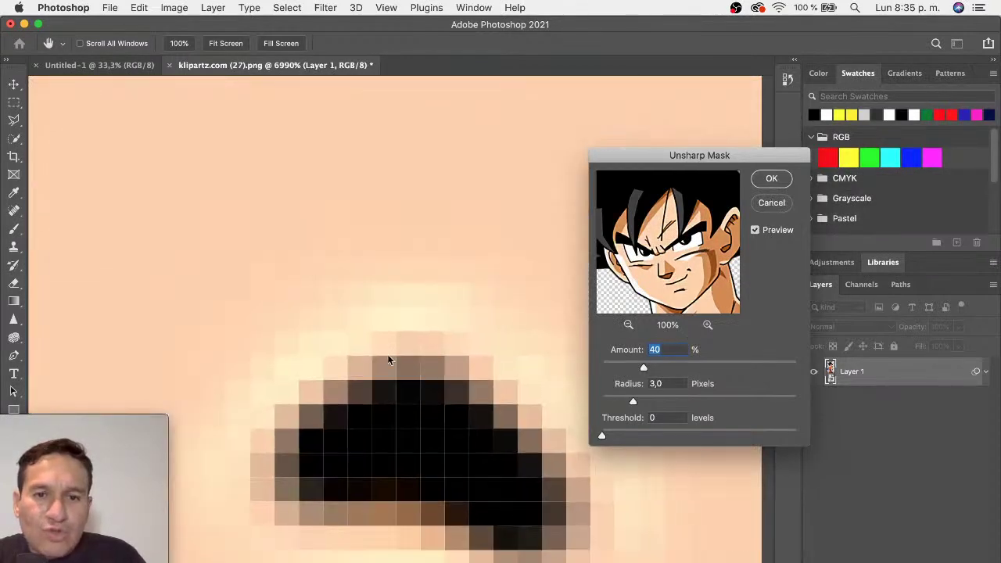
{"action": "scroll", "coordinate": [391, 289], "scroll_direction": "down", "scroll_amount": 2}
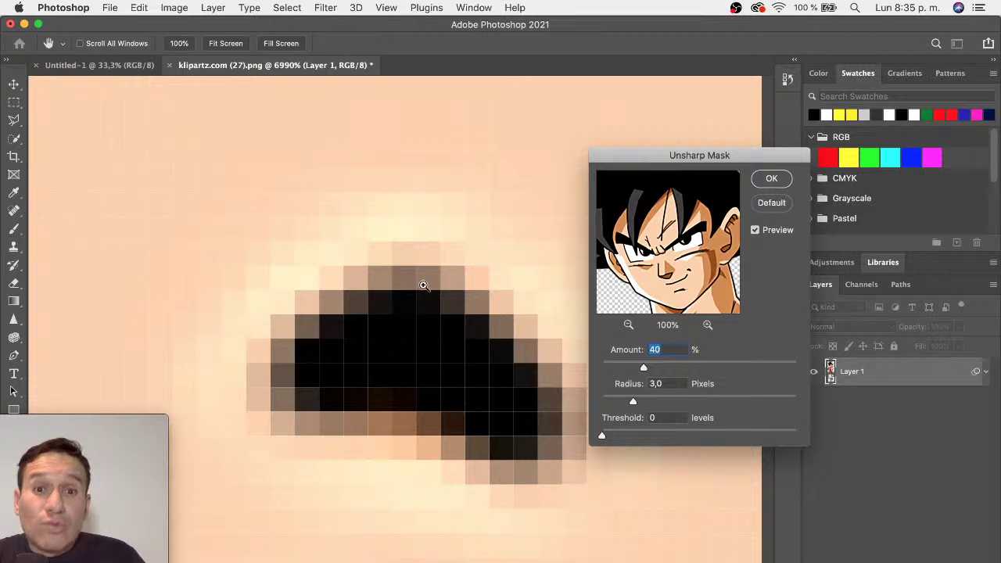
{"action": "scroll", "coordinate": [449, 297], "scroll_direction": "up", "scroll_amount": 2}
{"action": "scroll", "coordinate": [501, 309], "scroll_direction": "up", "scroll_amount": 1}
{"action": "scroll", "coordinate": [515, 314], "scroll_direction": "up", "scroll_amount": 1}
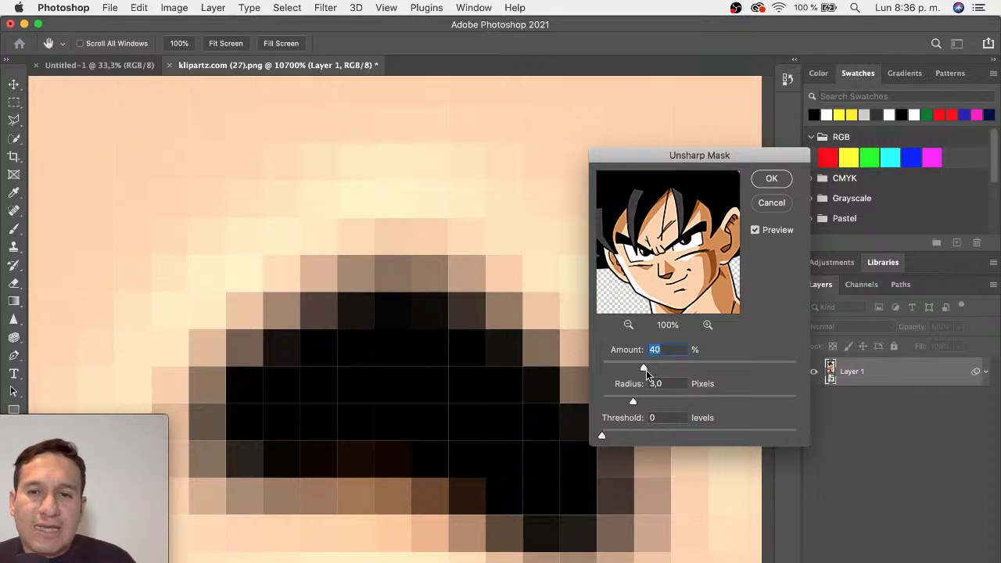
{"action": "mouse_move", "coordinate": [644, 369]}
{"action": "left_mouse_down"}
{"action": "mouse_move", "coordinate": [659, 371]}
{"action": "mouse_move", "coordinate": [620, 370]}
{"action": "mouse_move", "coordinate": [657, 368]}
{"action": "left_mouse_up"}
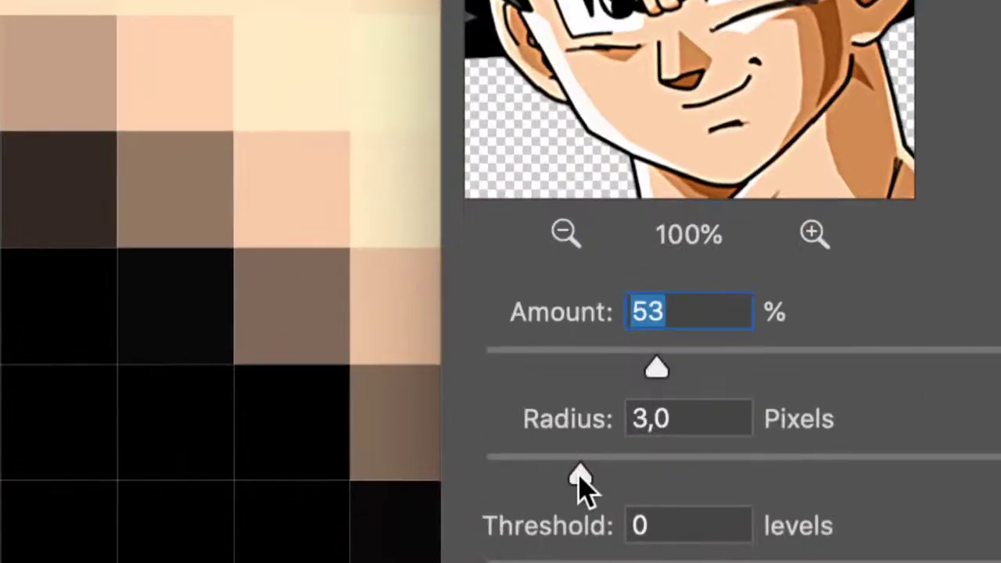
{"action": "left_click_drag", "start_coordinate": [581, 477], "coordinate": [650, 484]}
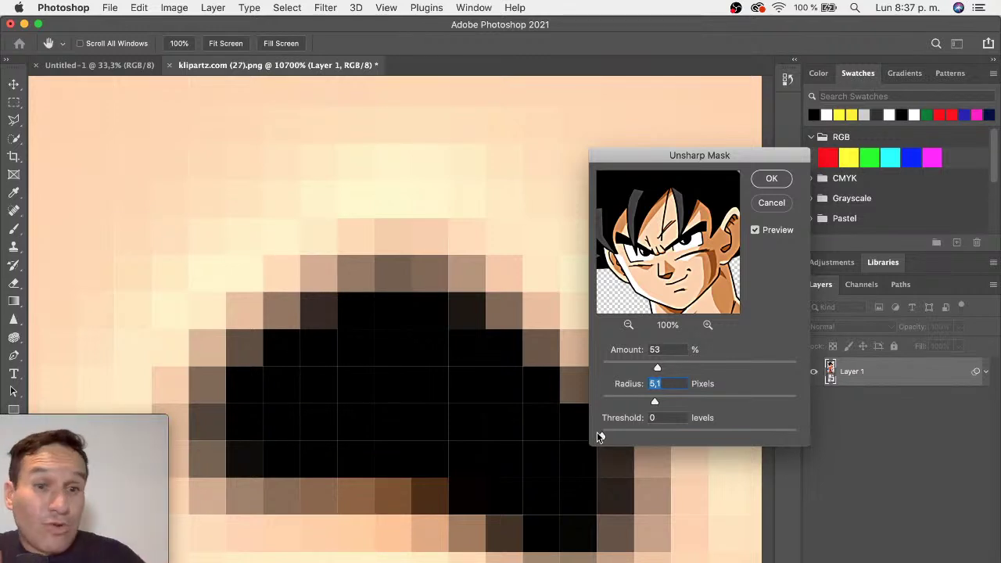
- Reset the view to 100% and test a much stronger Unsharp Mask Amount of 120
{"action": "key", "text": "super+0"}
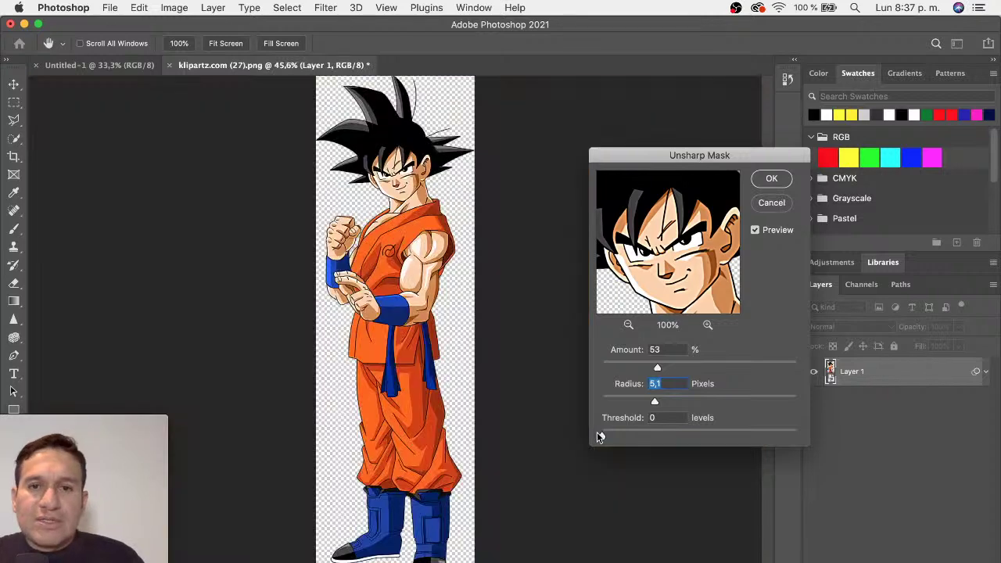
{"action": "key", "text": "super+1"}
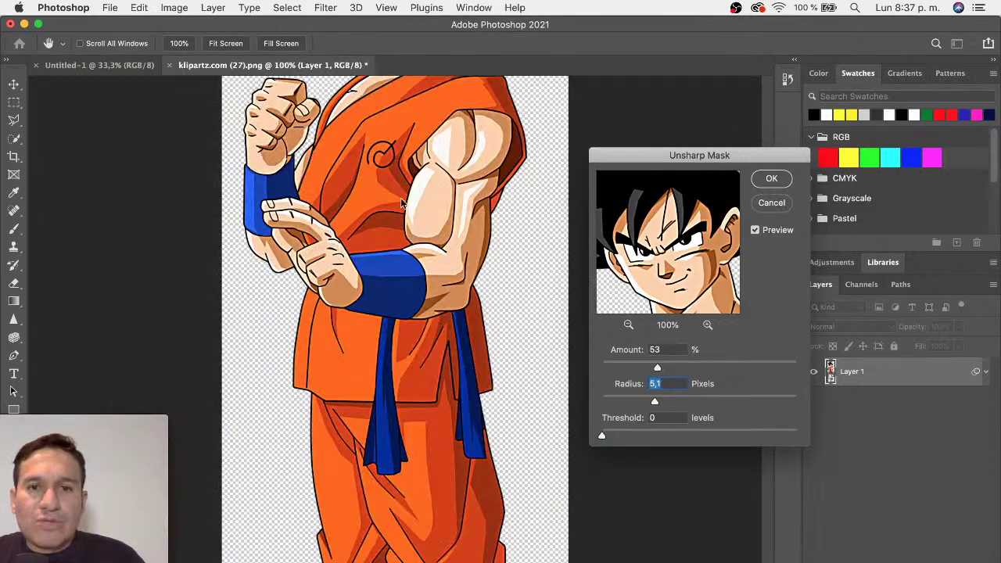
{"action": "scroll", "coordinate": [402, 204], "scroll_direction": "up", "scroll_amount": 5}
{"action": "scroll", "coordinate": [401, 203], "scroll_direction": "up", "scroll_amount": 2}
{"action": "scroll", "coordinate": [436, 325], "scroll_direction": "down", "scroll_amount": 1}
{"action": "scroll", "coordinate": [437, 326], "scroll_direction": "up", "scroll_amount": 5}
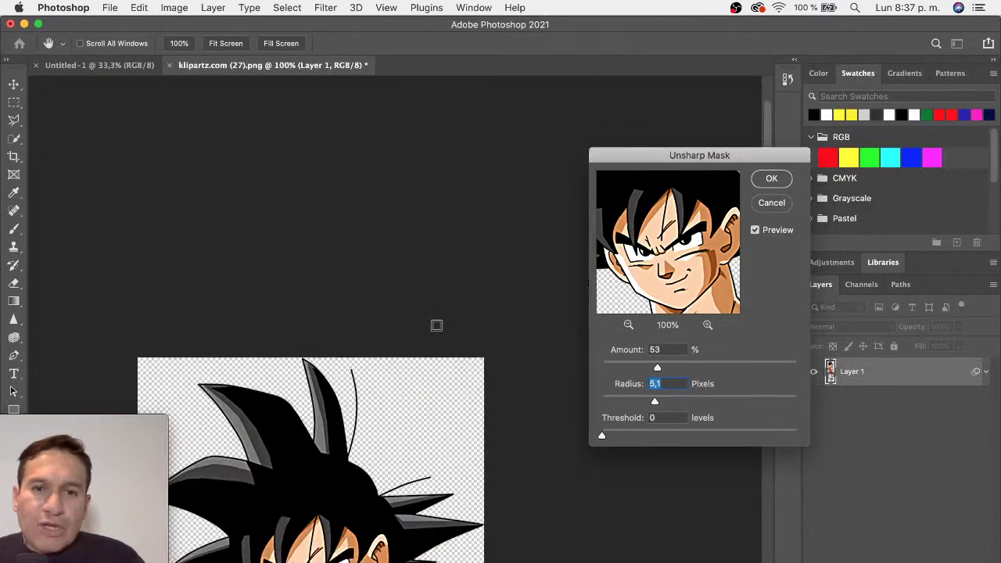
{"action": "scroll", "coordinate": [323, 474], "scroll_direction": "down", "scroll_amount": 5}
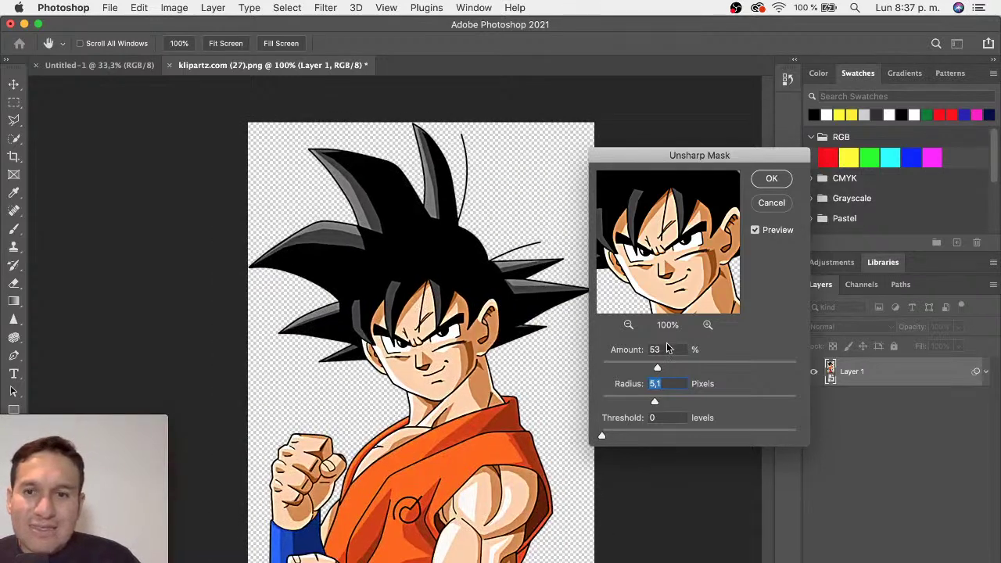
{"action": "left_click_drag", "start_coordinate": [660, 367], "coordinate": [718, 367]}
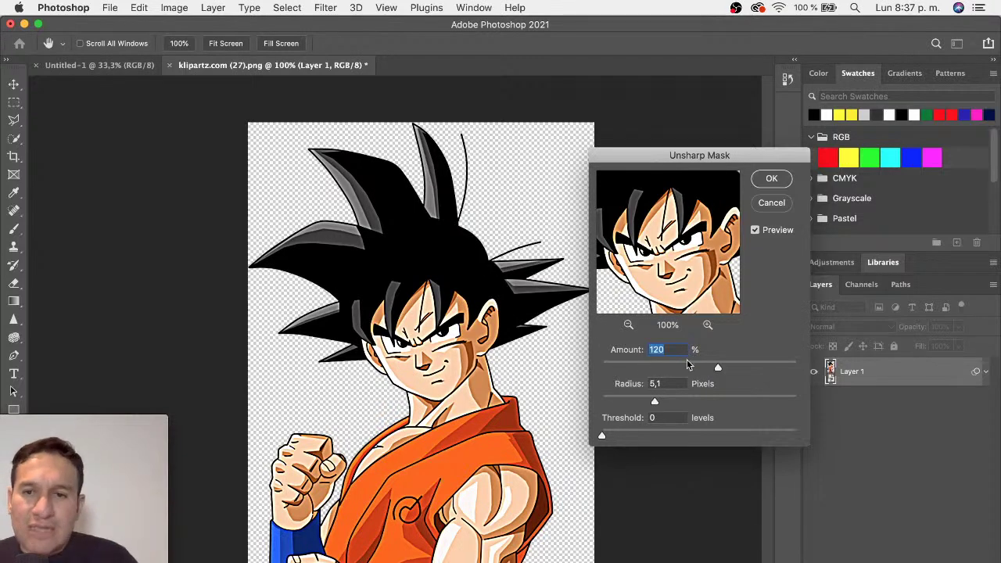
- Test Radius 24,3, then dial back to Amount 45% and Radius 2,8 pixels
{"action": "left_click", "coordinate": [691, 401]}
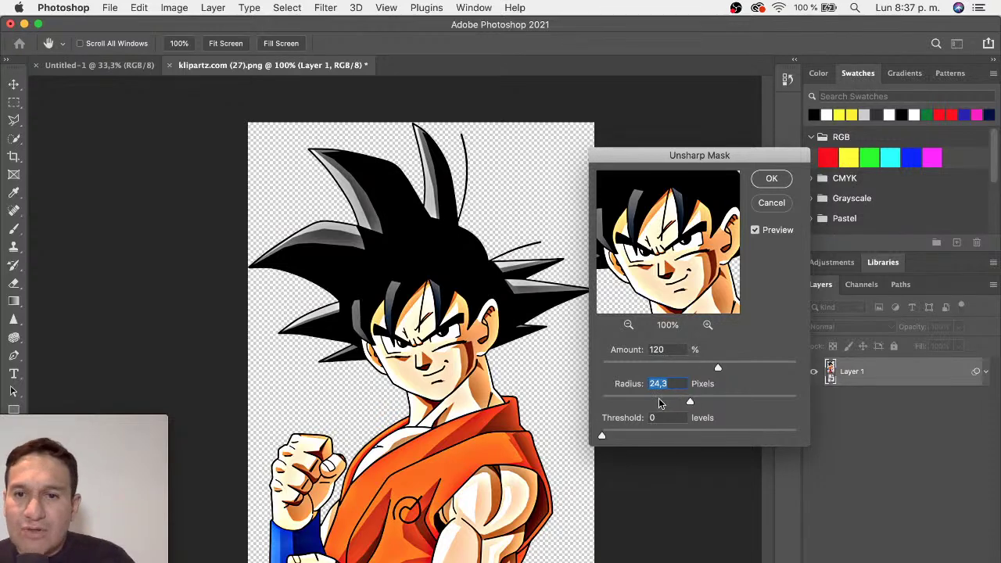
{"action": "left_click_drag", "start_coordinate": [639, 399], "coordinate": [635, 402]}
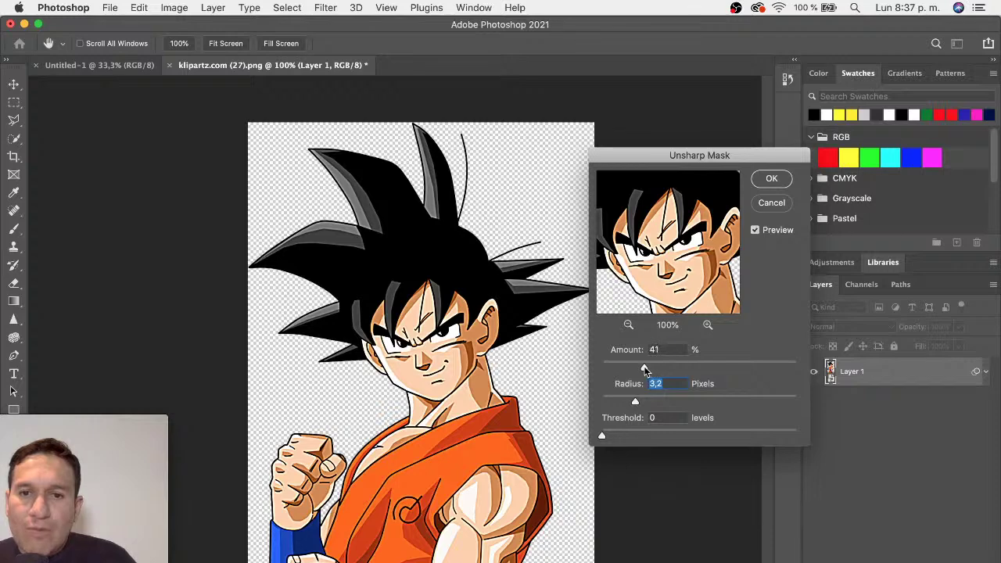
{"action": "left_click", "coordinate": [644, 369]}
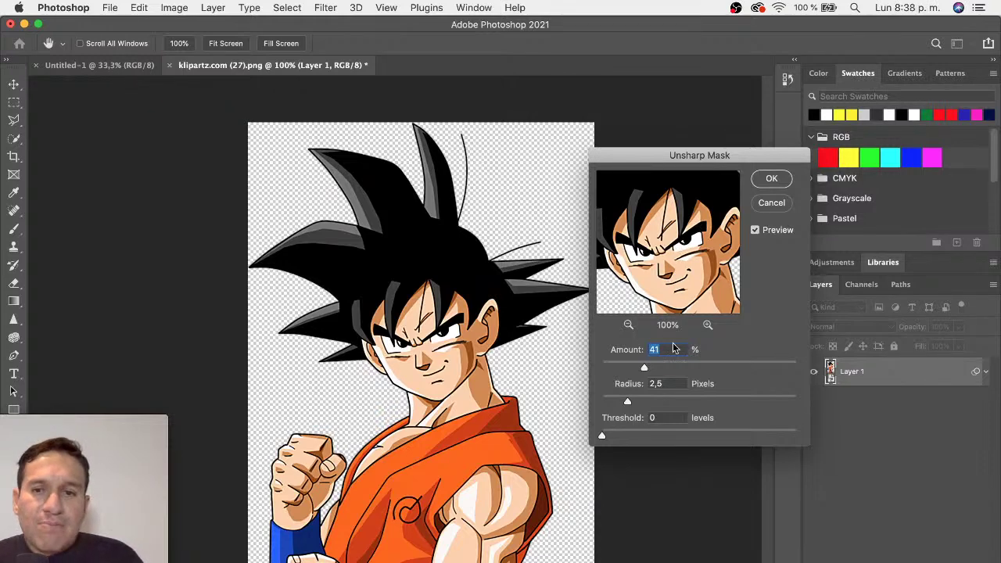
{"action": "left_click_drag", "start_coordinate": [645, 367], "coordinate": [648, 368]}
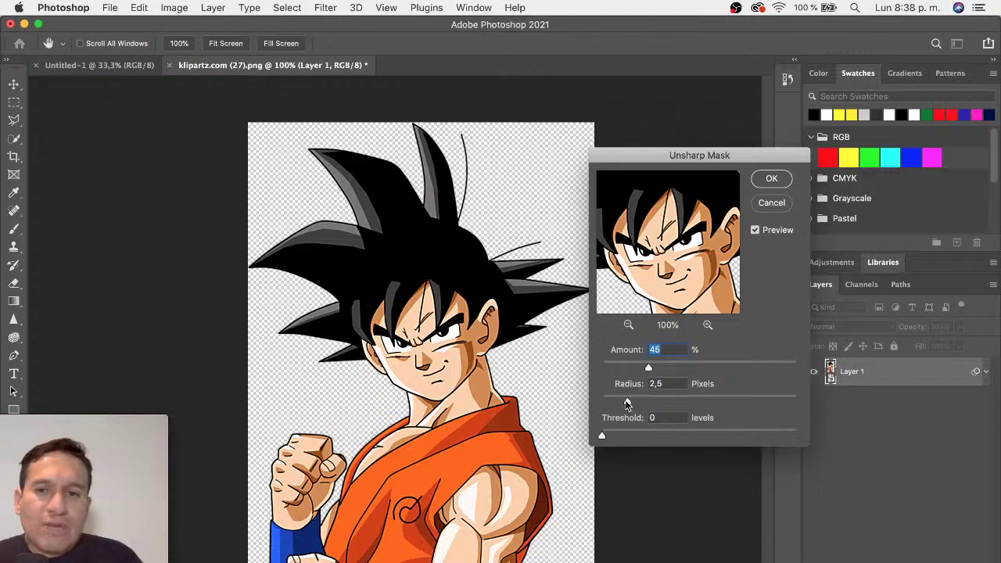
{"action": "left_click_drag", "start_coordinate": [627, 402], "coordinate": [632, 405]}
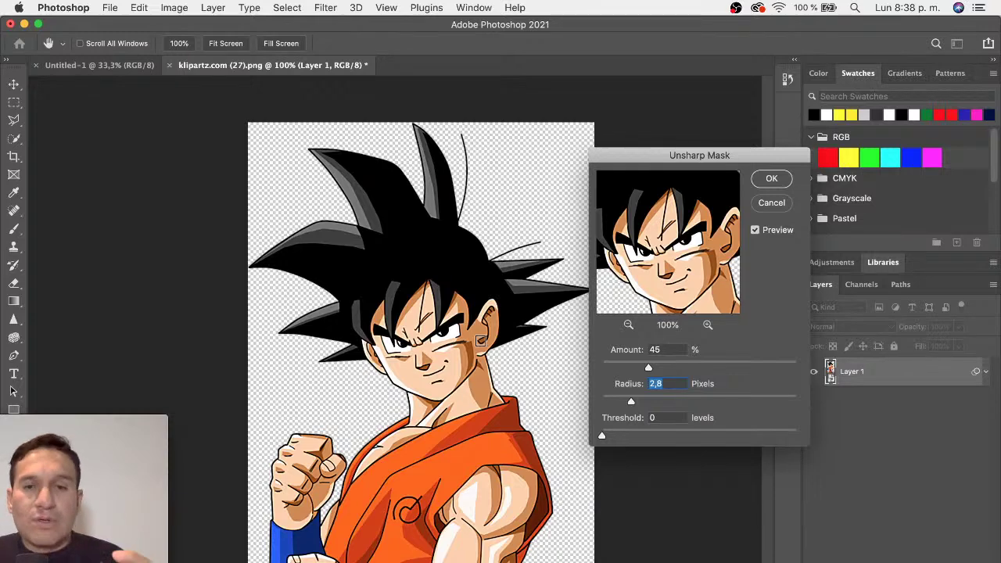
- Apply Unsharp Mask to Layer 1 and toggle the smart filter off and on to compare
{"action": "left_click", "coordinate": [772, 181]}
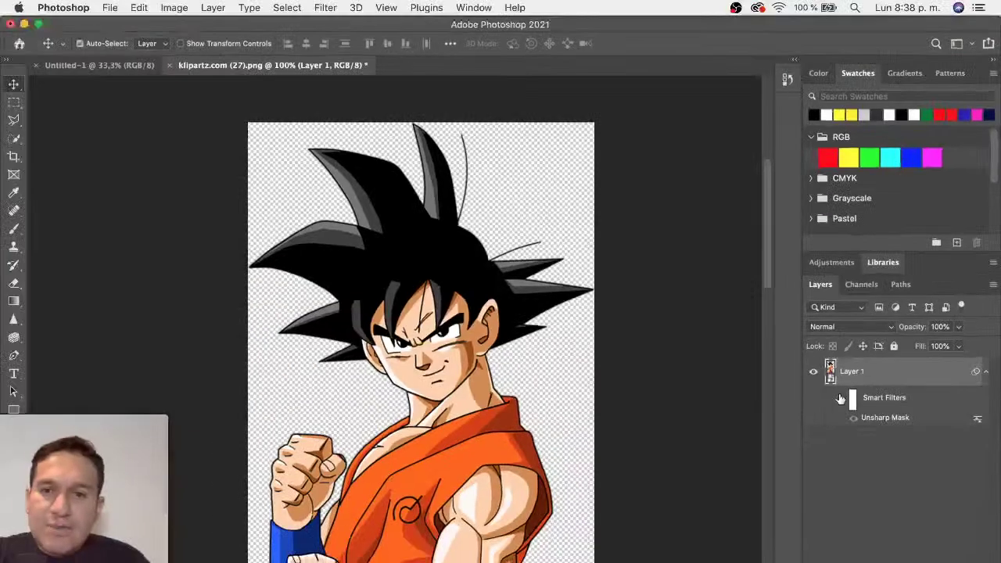
{"action": "left_click", "coordinate": [841, 399]}
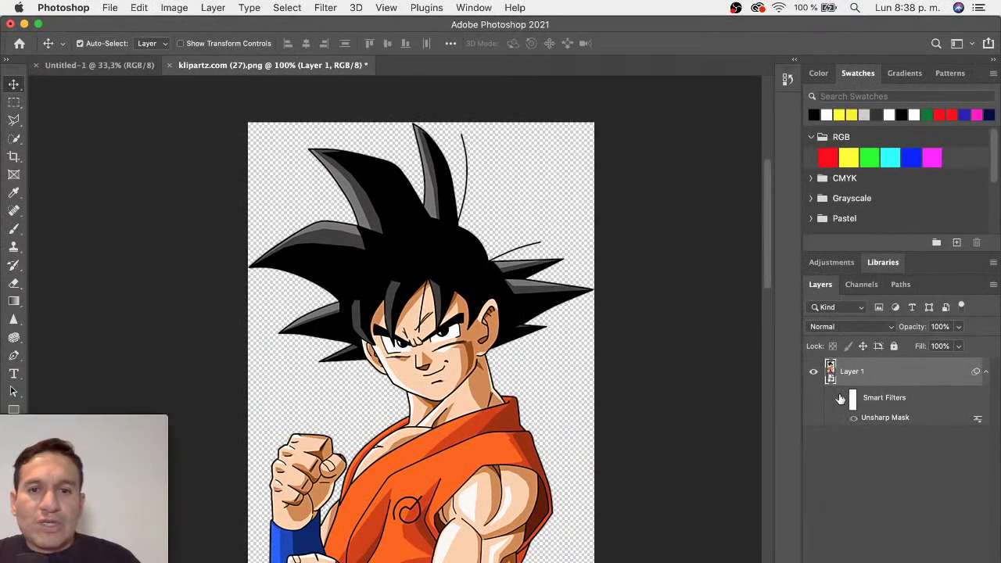
{"action": "left_click", "coordinate": [841, 399]}
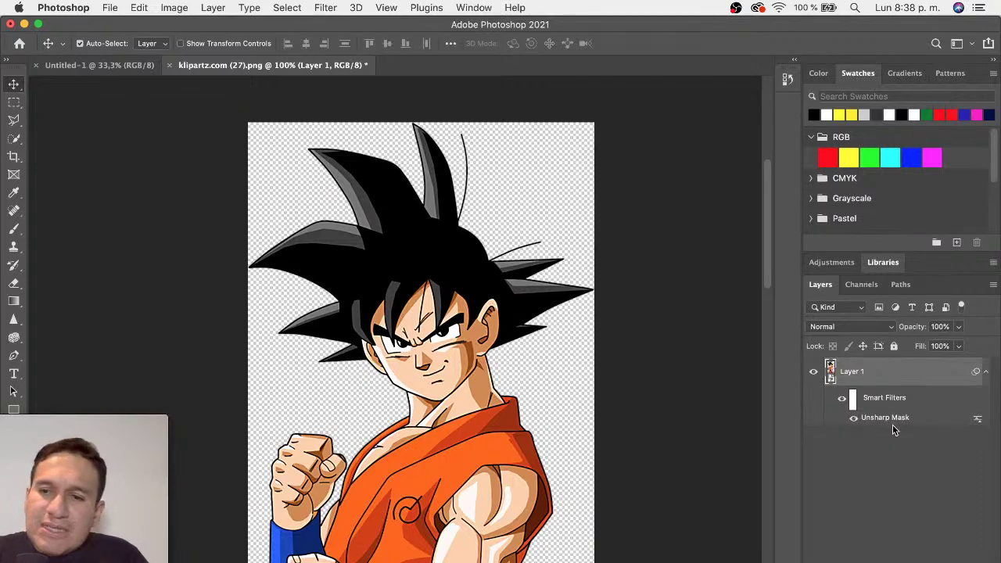
- Reopen the Unsharp Mask smart filter and raise its Amount to 68%
{"action": "double_click", "coordinate": [896, 423]}
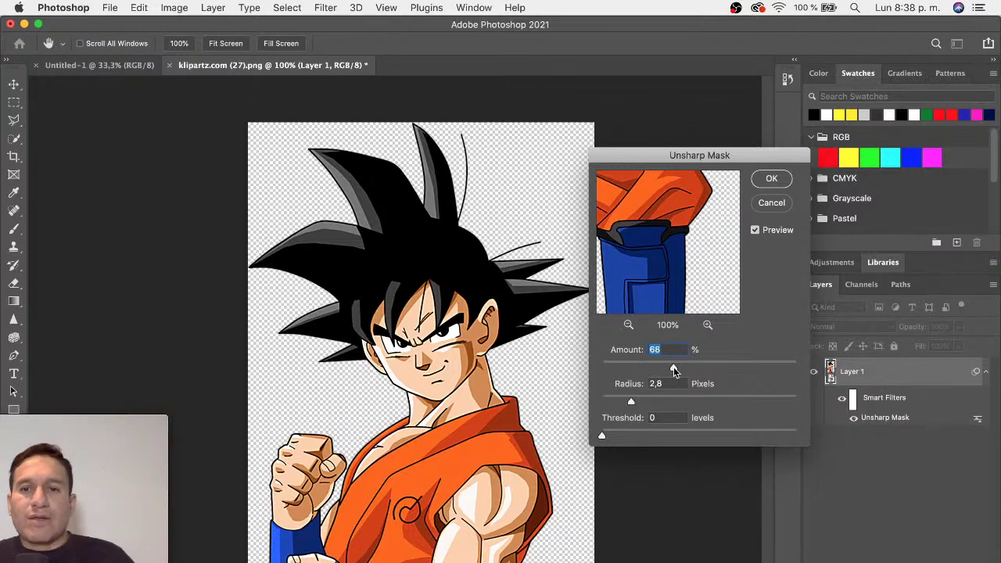
{"action": "left_click", "coordinate": [772, 181]}
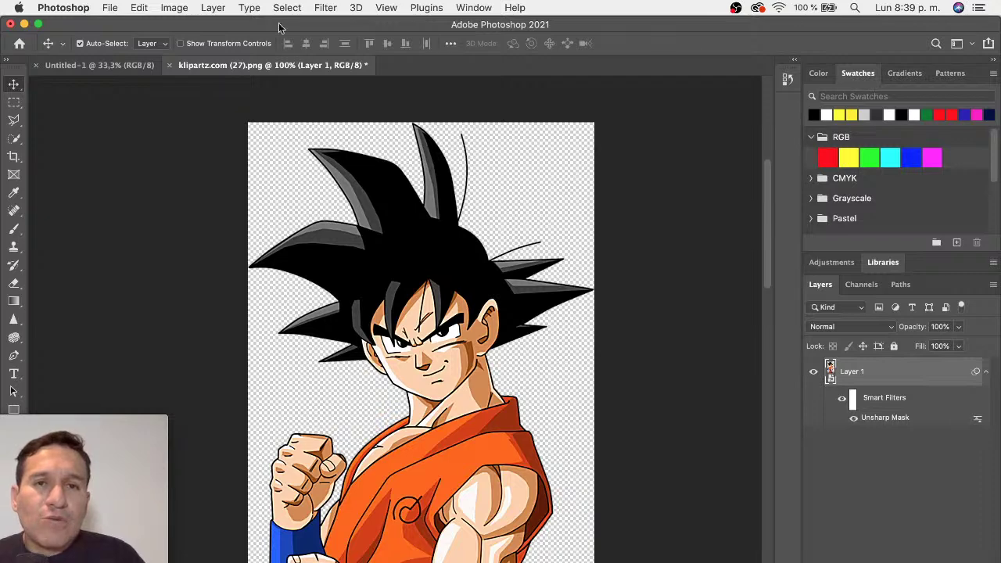
- Open the Filter menu to reach the Noise submenu
{"action": "left_click", "coordinate": [324, 8]}
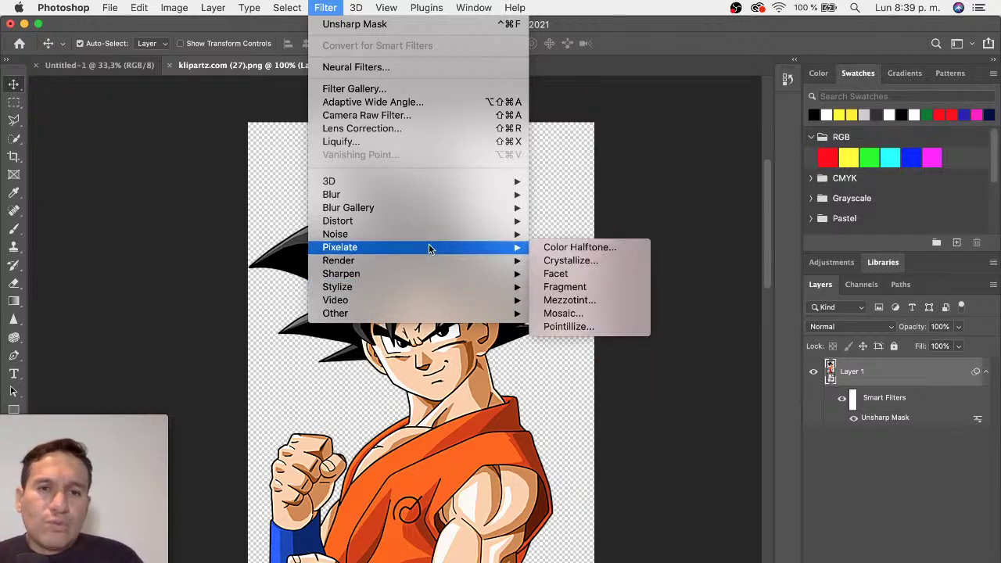
{"action": "mouse_move", "coordinate": [334, 234]}
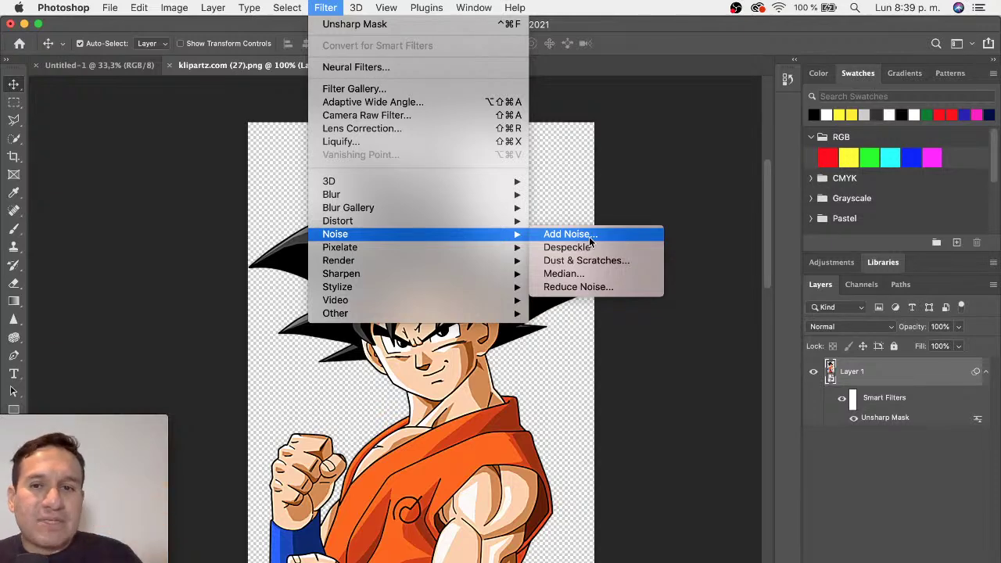
- Preview Add Noise at 4% Gaussian monochromatic, panning to fist, face and hair and toggling Preview
{"action": "left_click", "coordinate": [595, 243]}
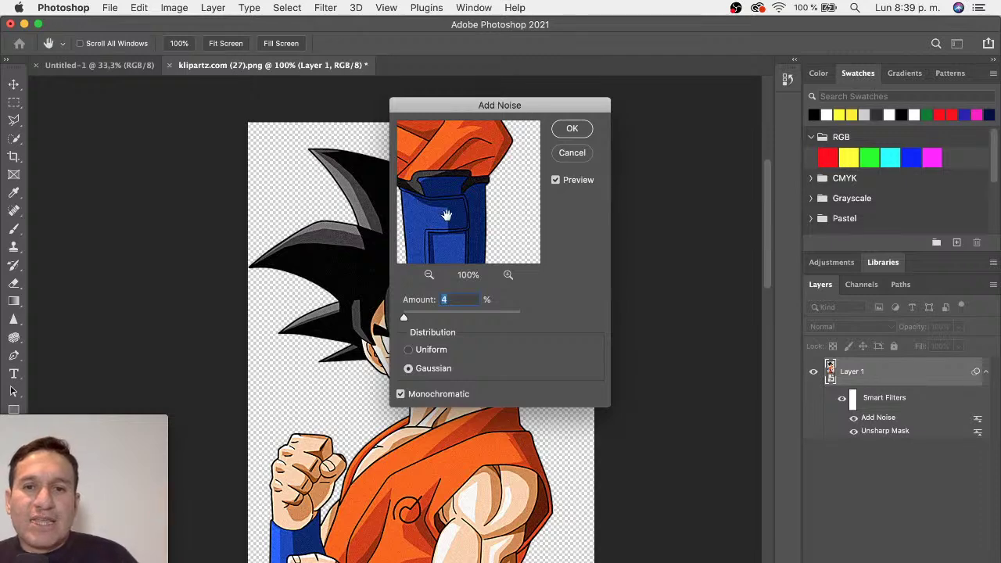
{"action": "mouse_move", "coordinate": [437, 167]}
{"action": "left_mouse_down"}
{"action": "mouse_move", "coordinate": [536, 286]}
{"action": "mouse_move", "coordinate": [523, 224]}
{"action": "mouse_move", "coordinate": [555, 302]}
{"action": "mouse_move", "coordinate": [496, 179]}
{"action": "mouse_move", "coordinate": [502, 207]}
{"action": "left_mouse_up"}
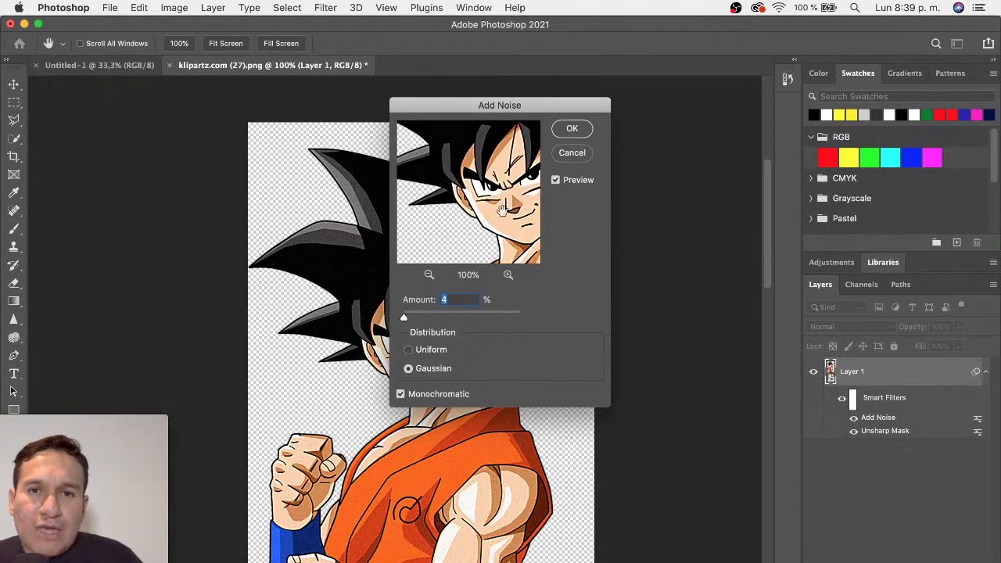
{"action": "left_click_drag", "start_coordinate": [500, 107], "coordinate": [609, 141]}
{"action": "left_click_drag", "start_coordinate": [590, 227], "coordinate": [620, 274]}
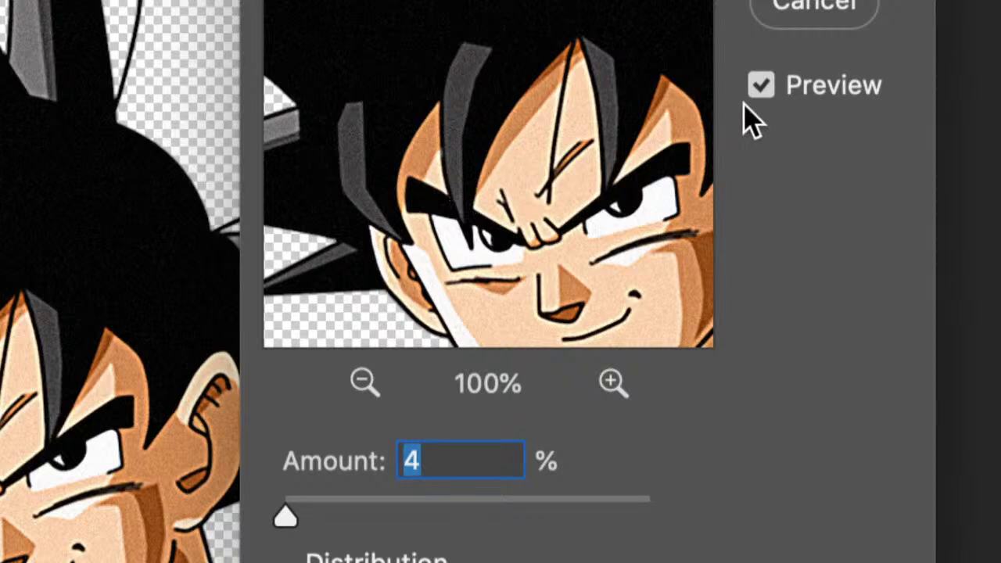
{"action": "left_click", "coordinate": [757, 87]}
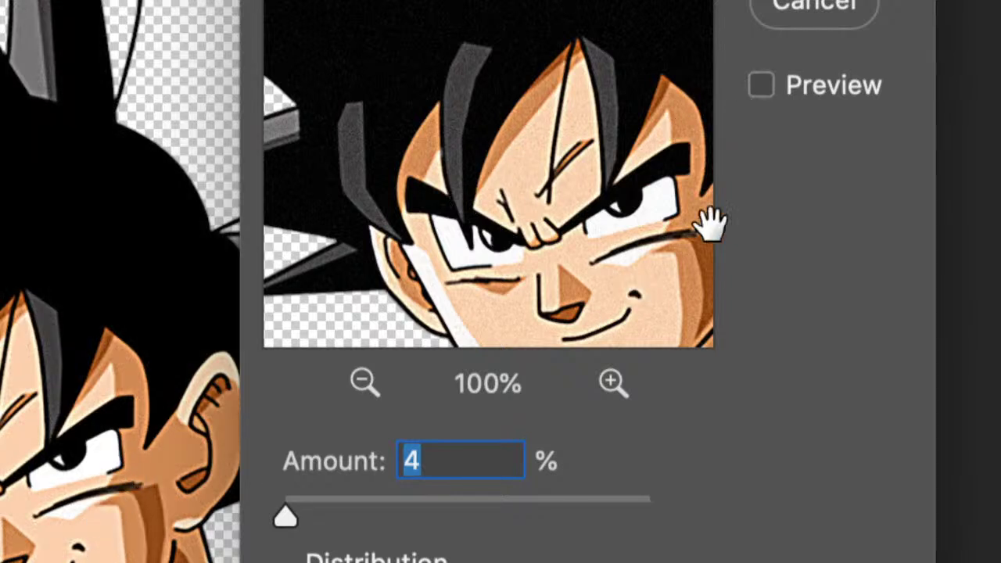
{"action": "left_click", "coordinate": [761, 88]}
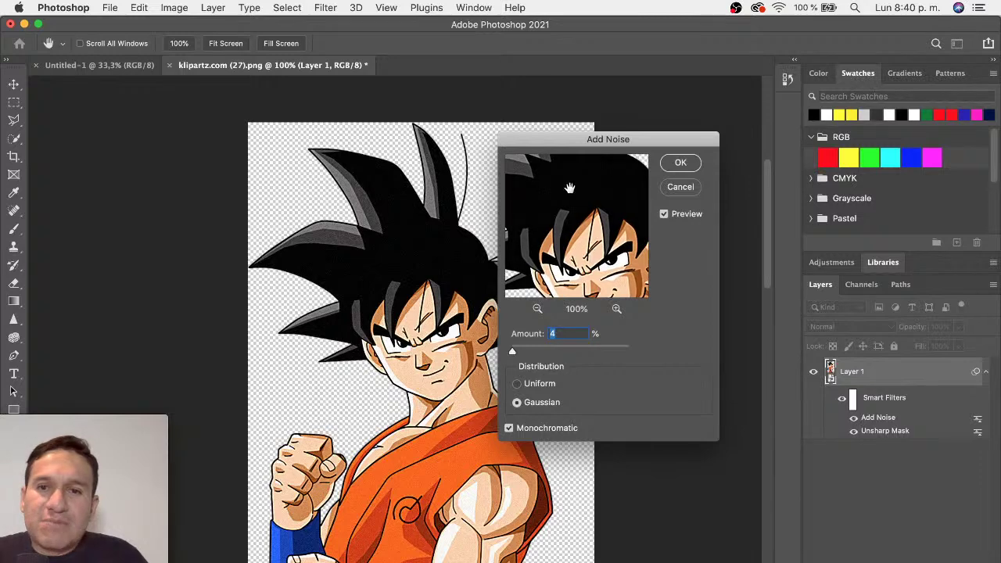
{"action": "left_click_drag", "start_coordinate": [550, 141], "coordinate": [533, 188]}
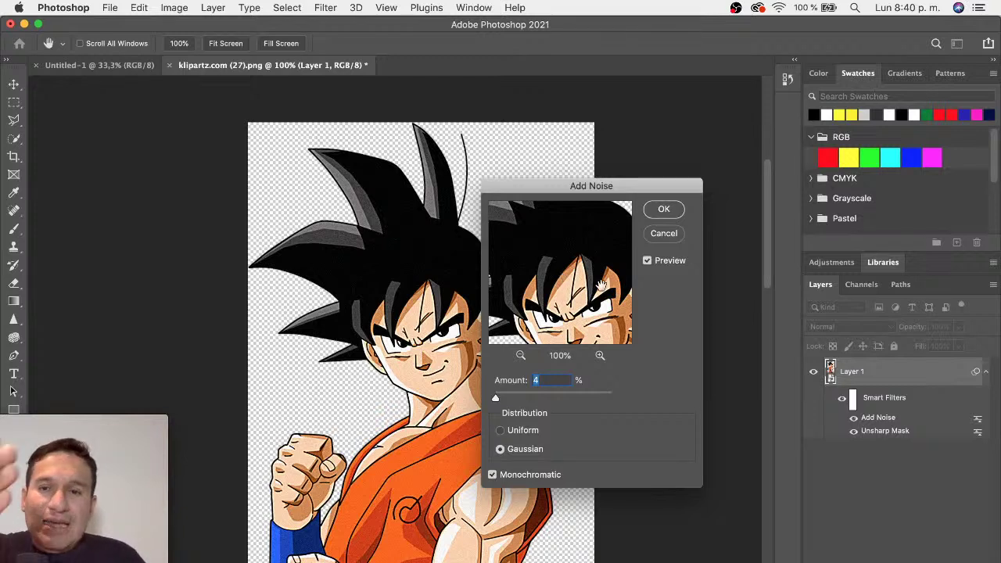
- Set Add Noise to 3%, try Uniform and colour, then apply it as Gaussian monochromatic
{"action": "key", "text": "alt"}
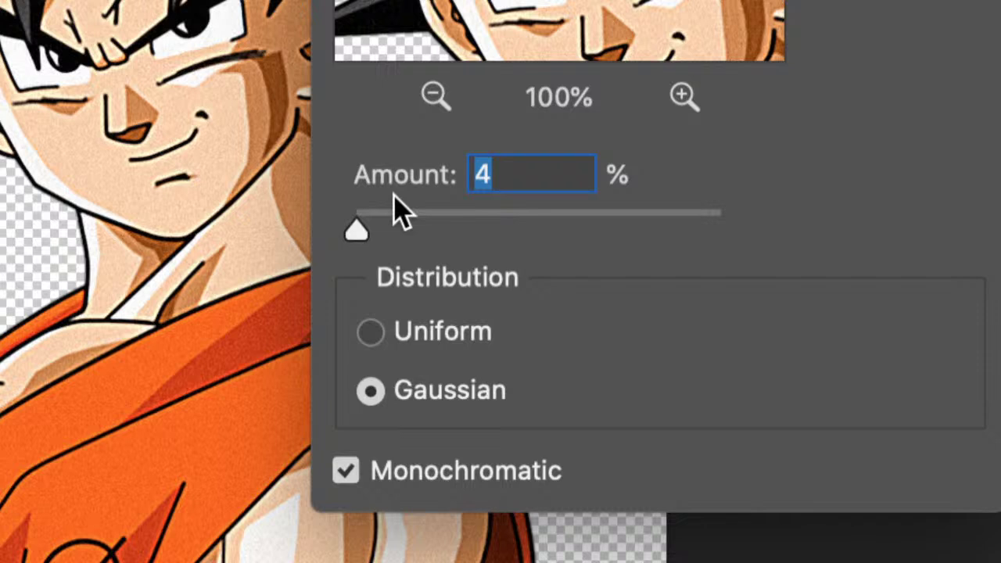
{"action": "type", "text": "3"}
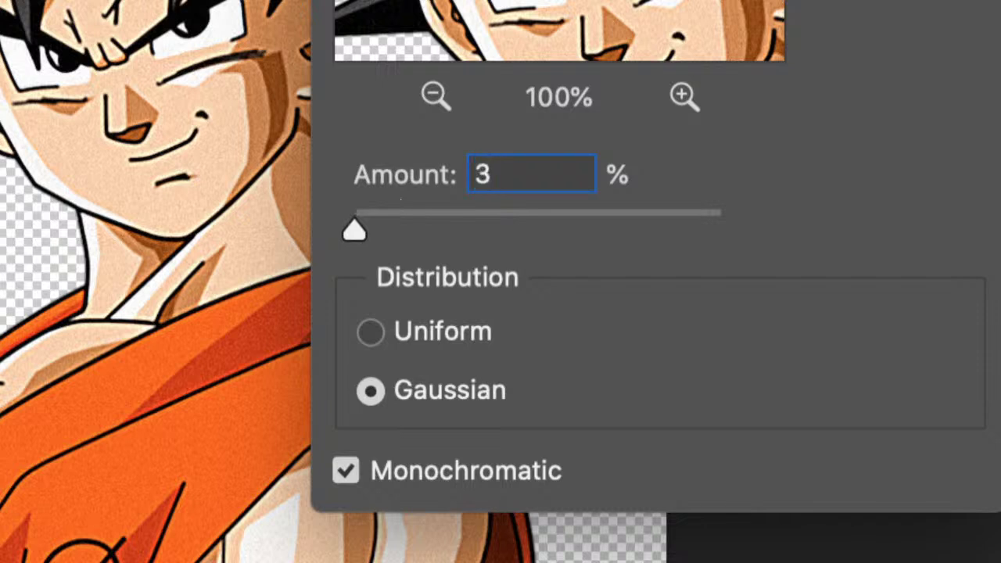
{"action": "key", "text": "Tab"}
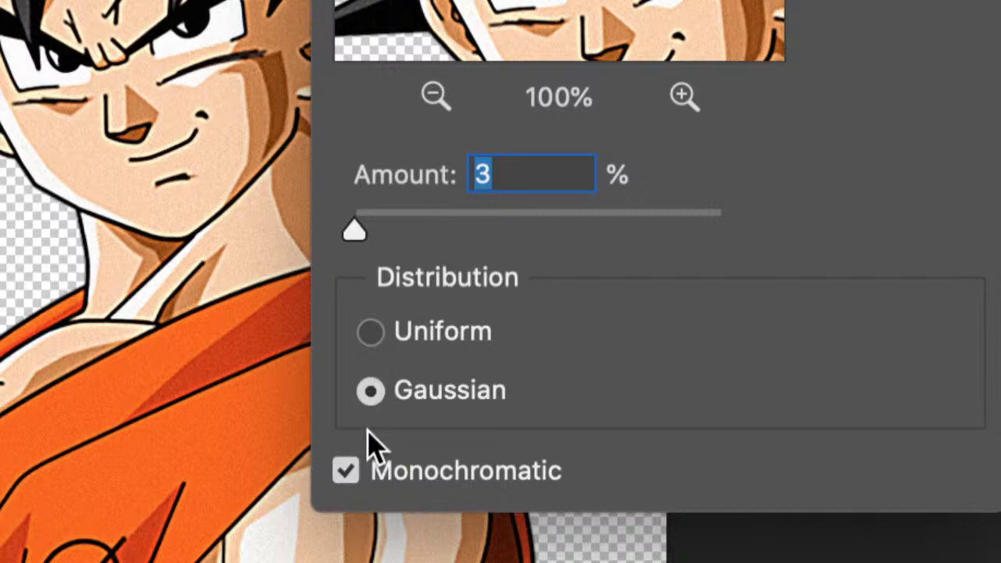
{"action": "left_click", "coordinate": [381, 336]}
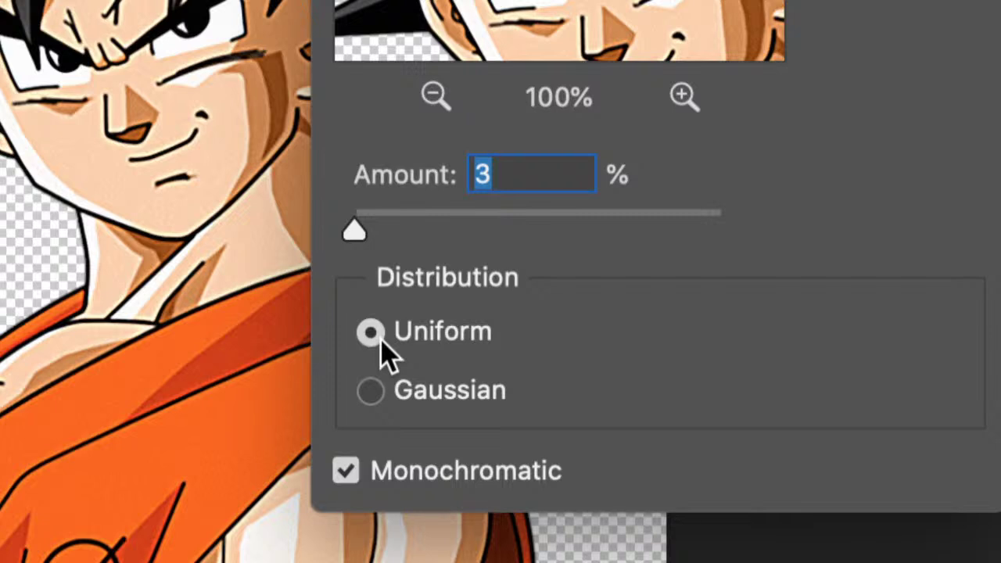
{"action": "left_click", "coordinate": [374, 391]}
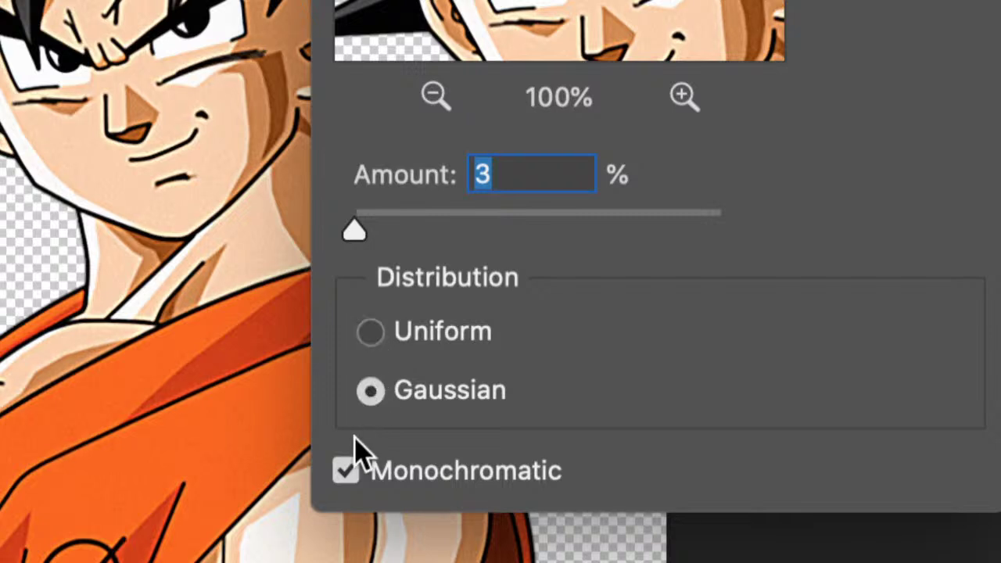
{"action": "left_click", "coordinate": [346, 472]}
{"action": "left_click", "coordinate": [347, 471]}
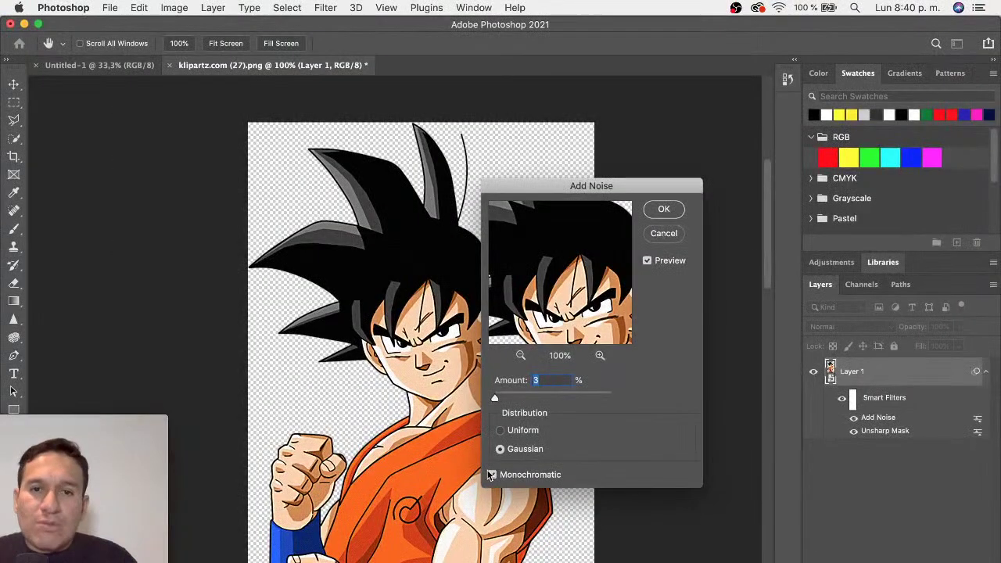
{"action": "left_click", "coordinate": [659, 209]}
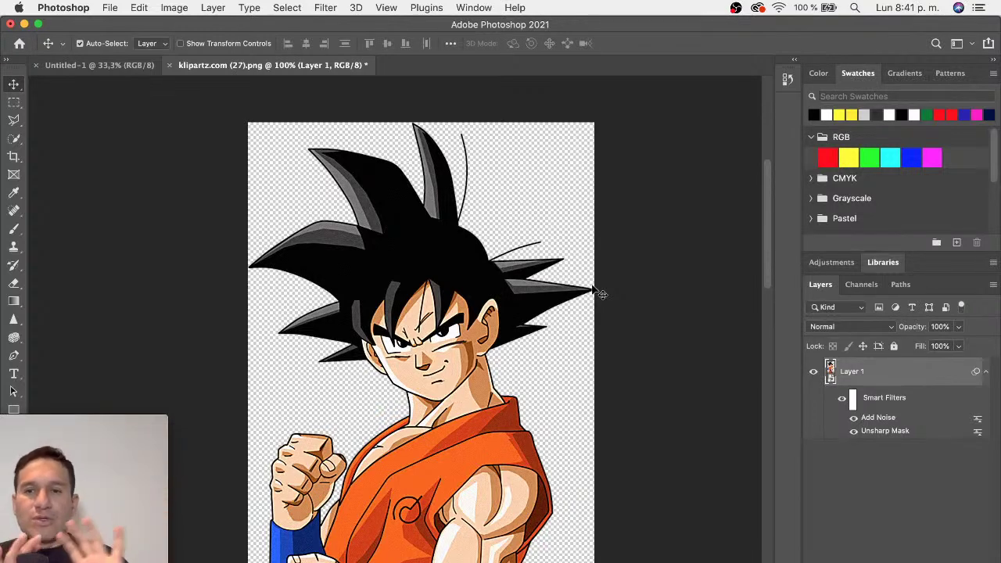
- Collapse the Smart Filters list under Layer 1
{"action": "left_click", "coordinate": [986, 372]}
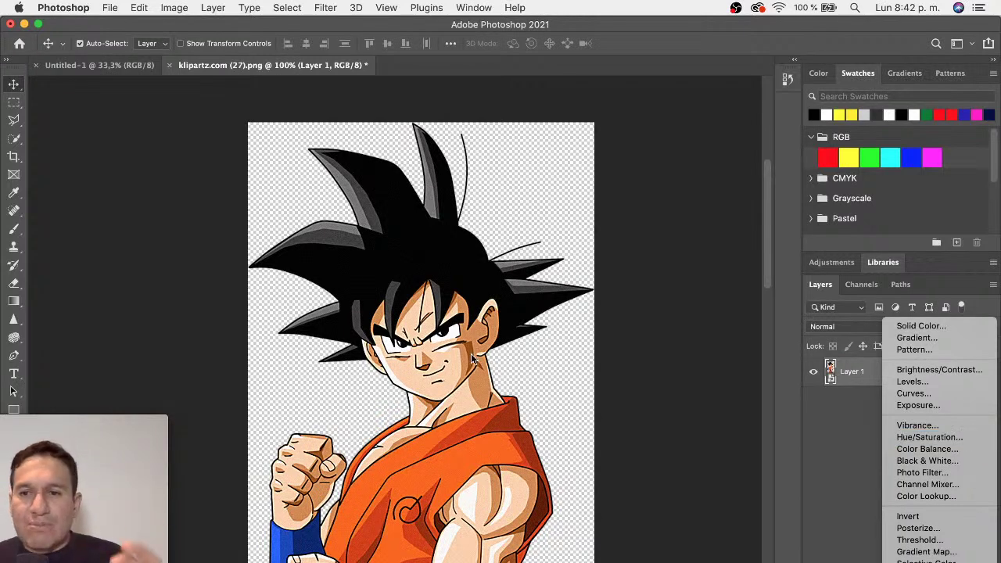
- Add a Hue/Saturation layer, set Saturation to +15, and collapse its Properties panel
{"action": "left_click", "coordinate": [922, 439]}
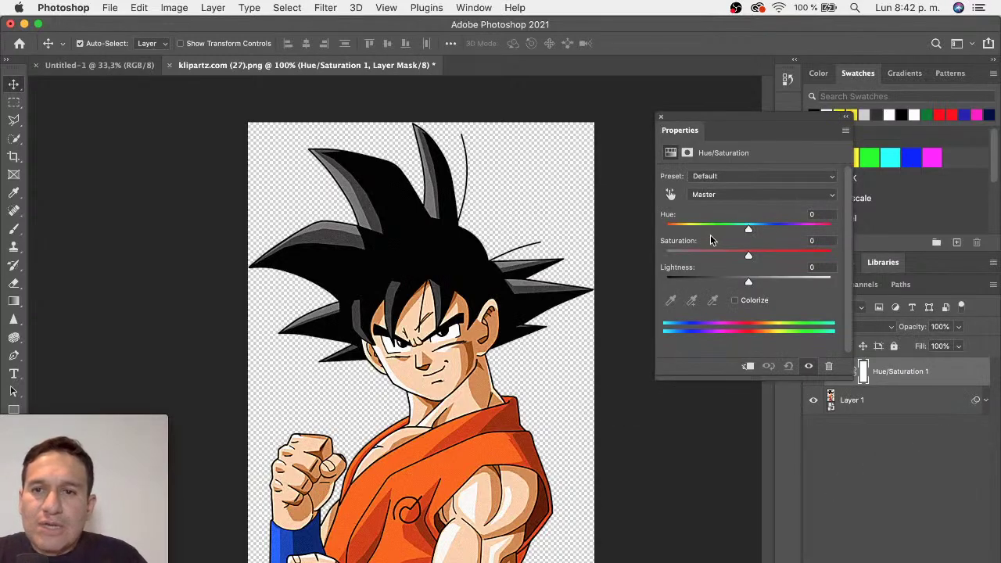
{"action": "left_click_drag", "start_coordinate": [765, 259], "coordinate": [815, 259]}
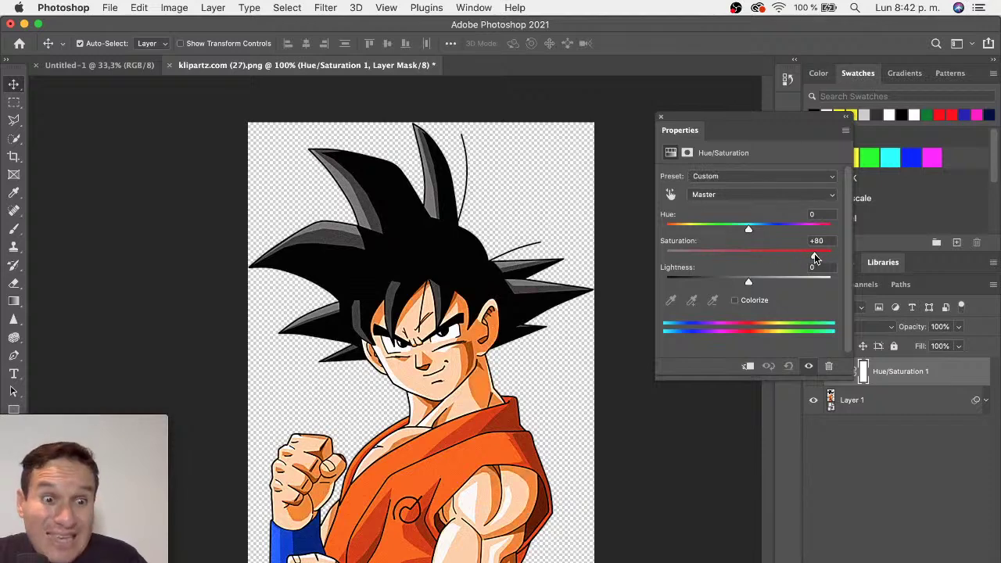
{"action": "left_click_drag", "start_coordinate": [815, 258], "coordinate": [770, 256]}
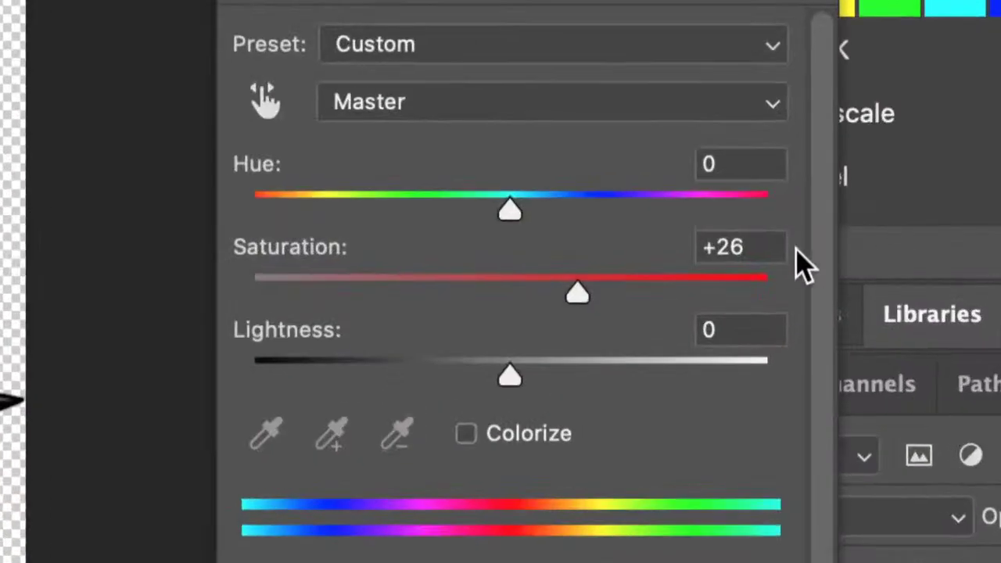
{"action": "left_click", "coordinate": [831, 241]}
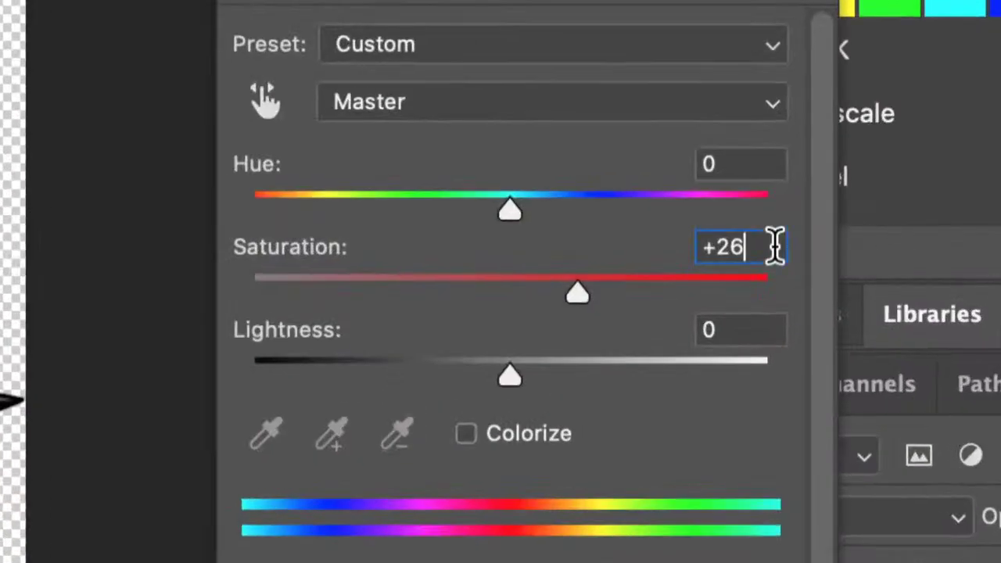
{"action": "left_click_drag", "start_coordinate": [774, 248], "coordinate": [702, 260]}
{"action": "type", "text": "1"}
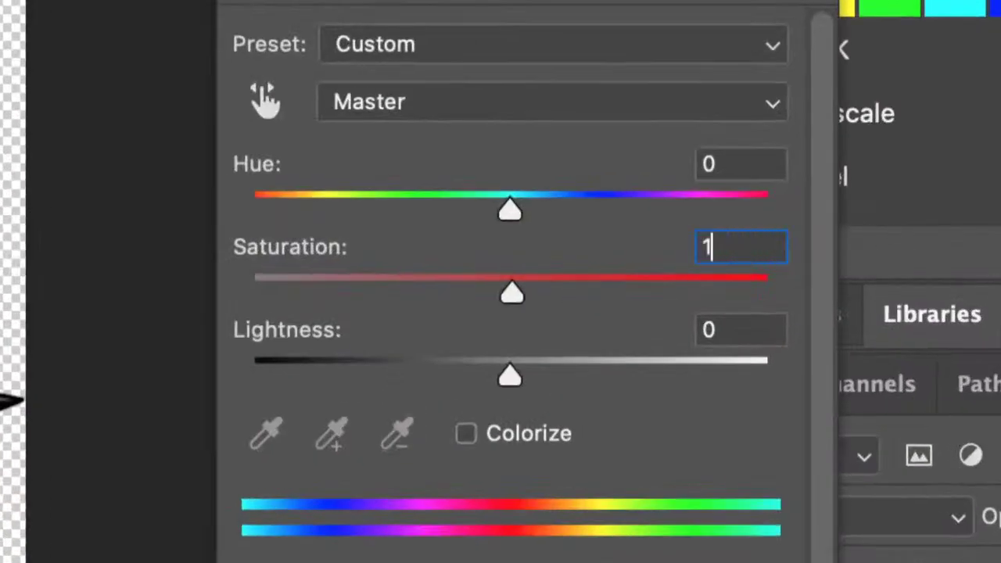
{"action": "type", "text": "5"}
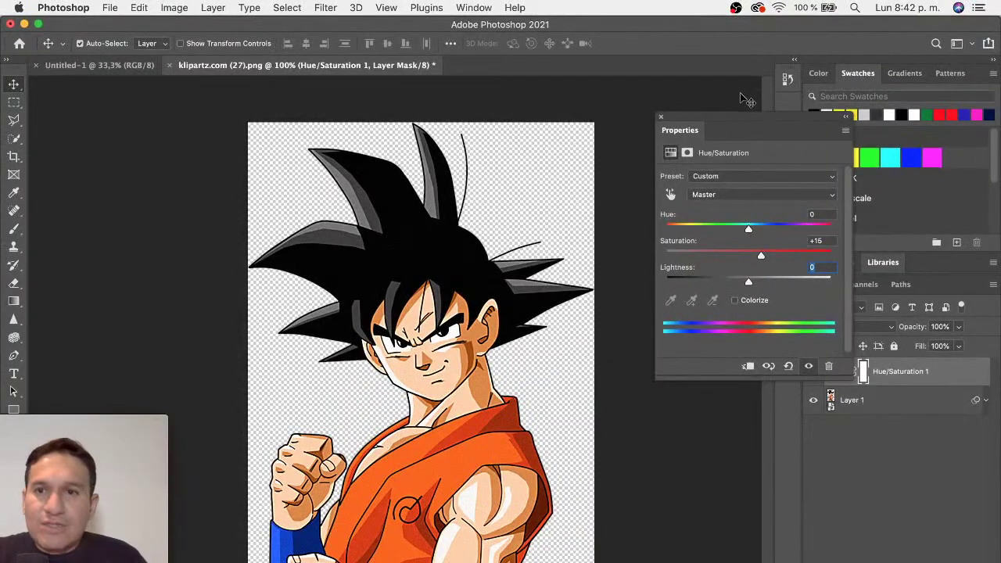
{"action": "left_click_drag", "start_coordinate": [705, 116], "coordinate": [697, 116]}
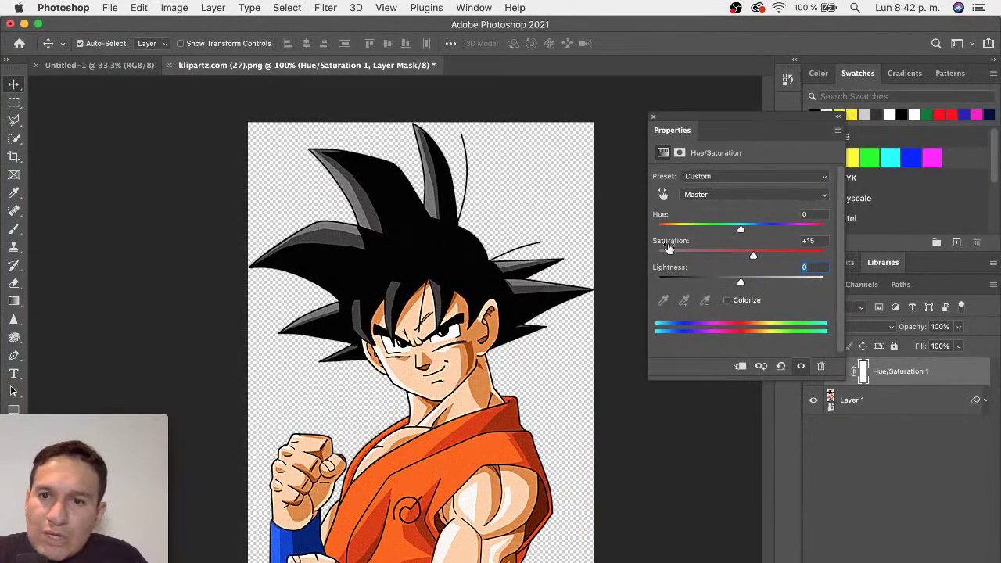
{"action": "left_click", "coordinate": [838, 116]}
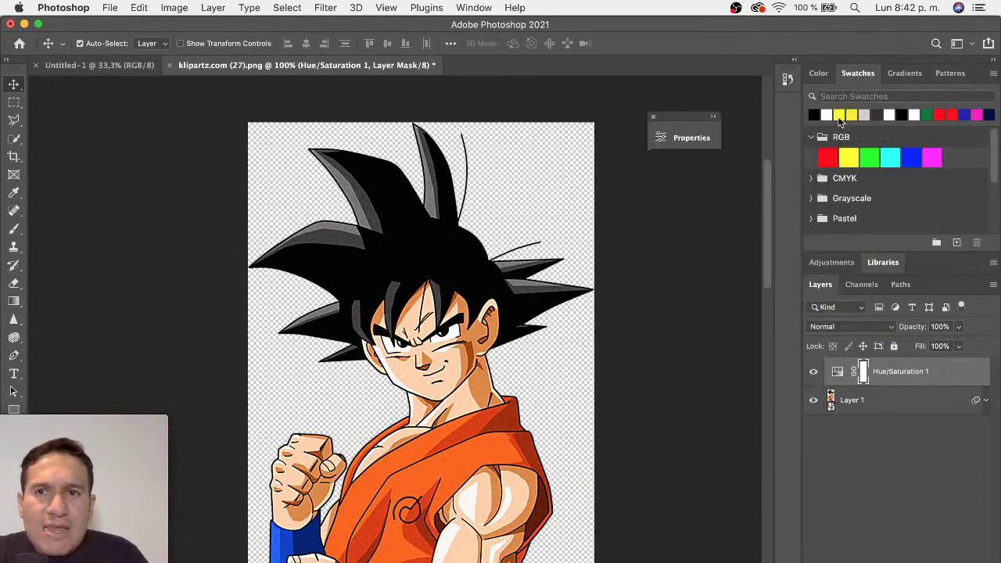
{"action": "left_click", "coordinate": [814, 374]}
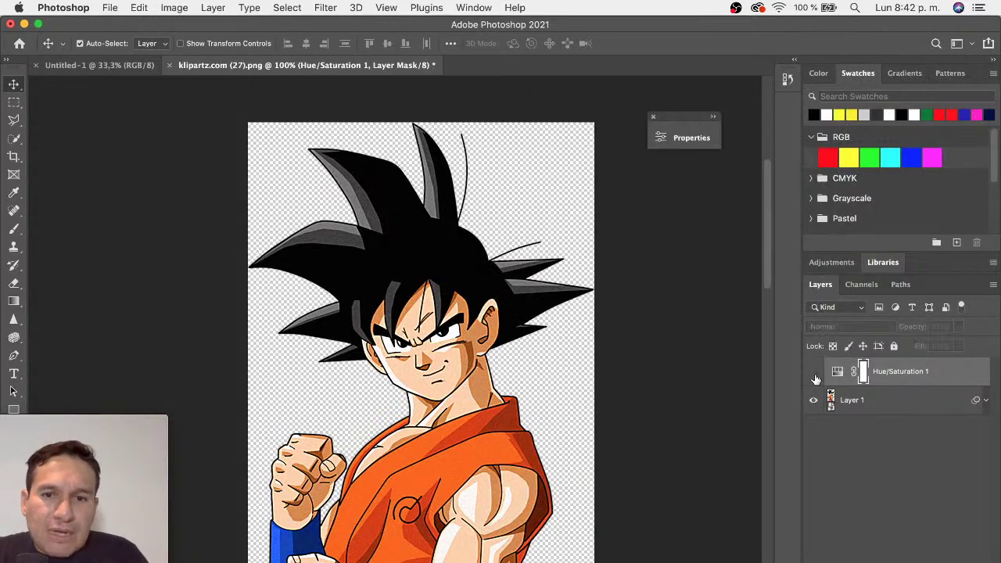
{"action": "left_click", "coordinate": [814, 374]}
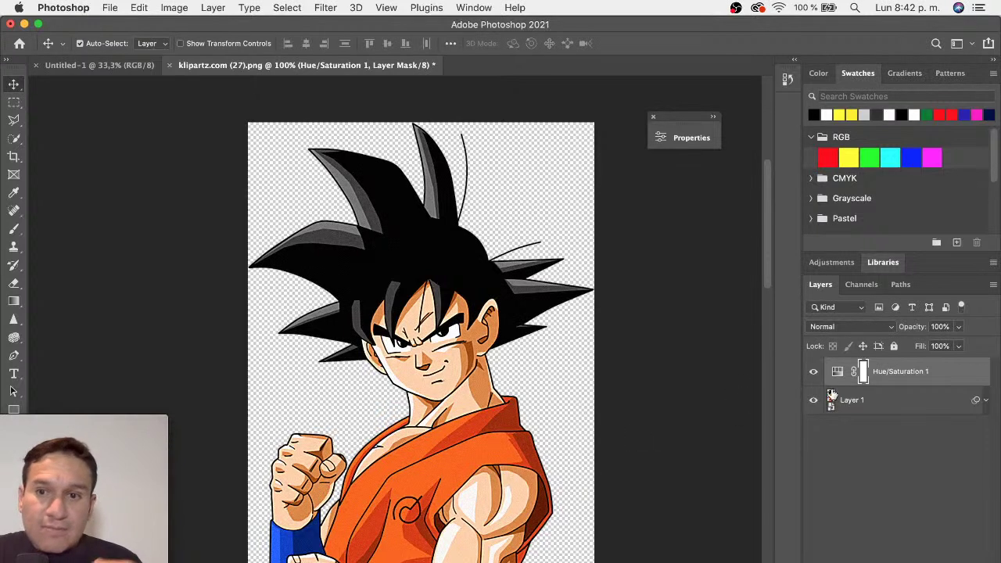
{"action": "left_click", "coordinate": [814, 374]}
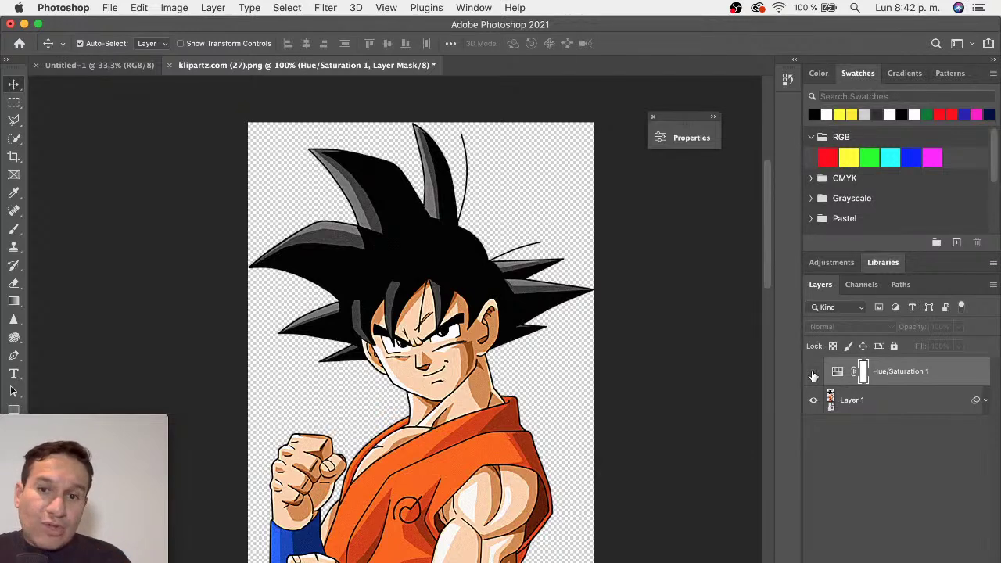
{"action": "left_click", "coordinate": [813, 375]}
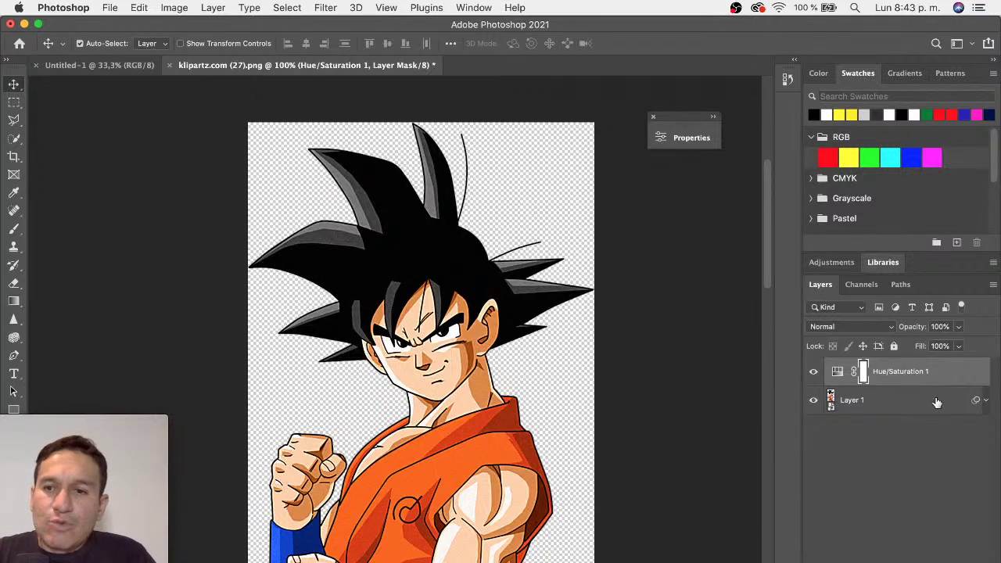
{"action": "left_click", "coordinate": [937, 402]}
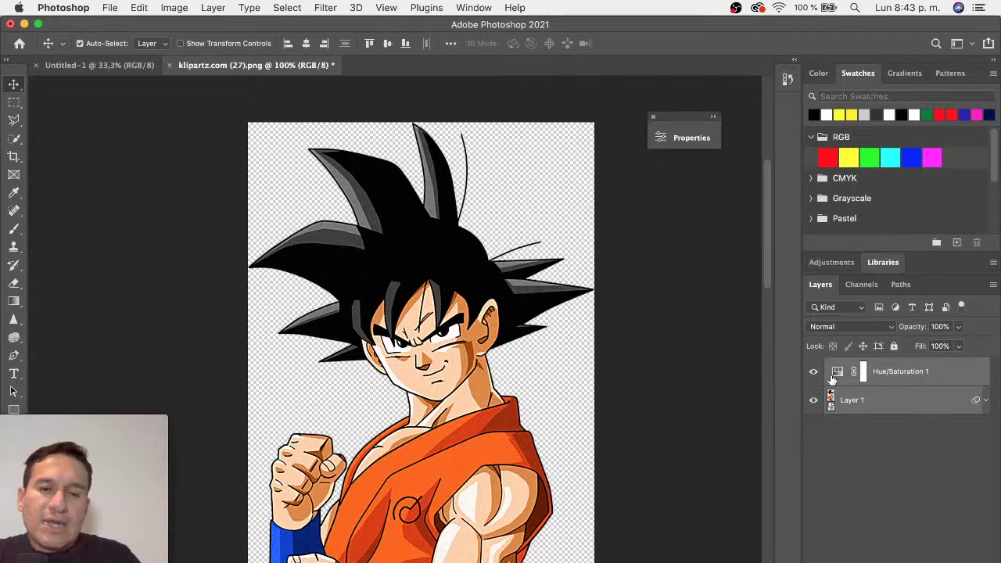
- Drag the Goku and Hue/Saturation layers onto Untitled-1, reposition them, then delete them
{"action": "left_click", "coordinate": [879, 451]}
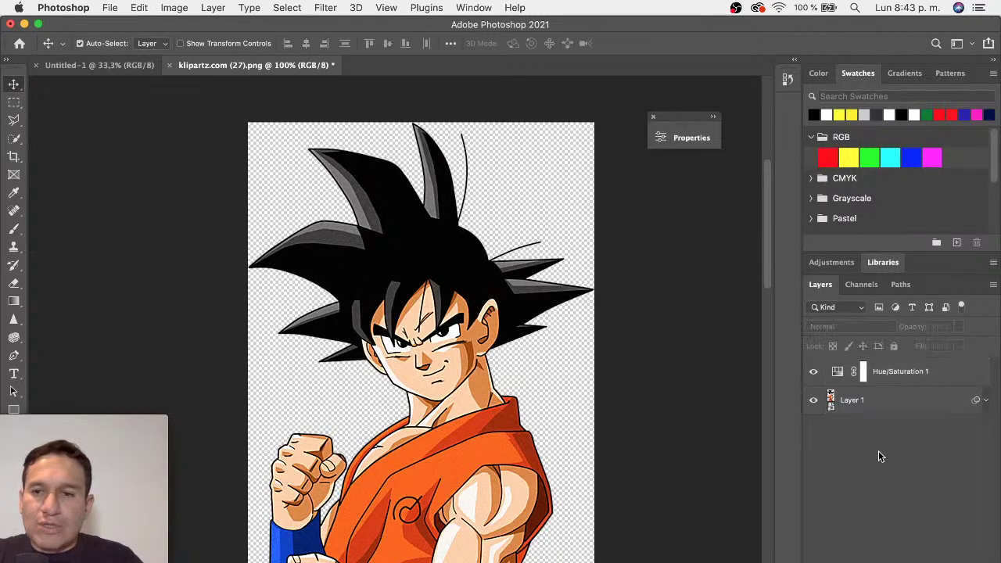
{"action": "left_click", "coordinate": [910, 383]}
{"action": "left_click", "coordinate": [903, 400], "text": "shift"}
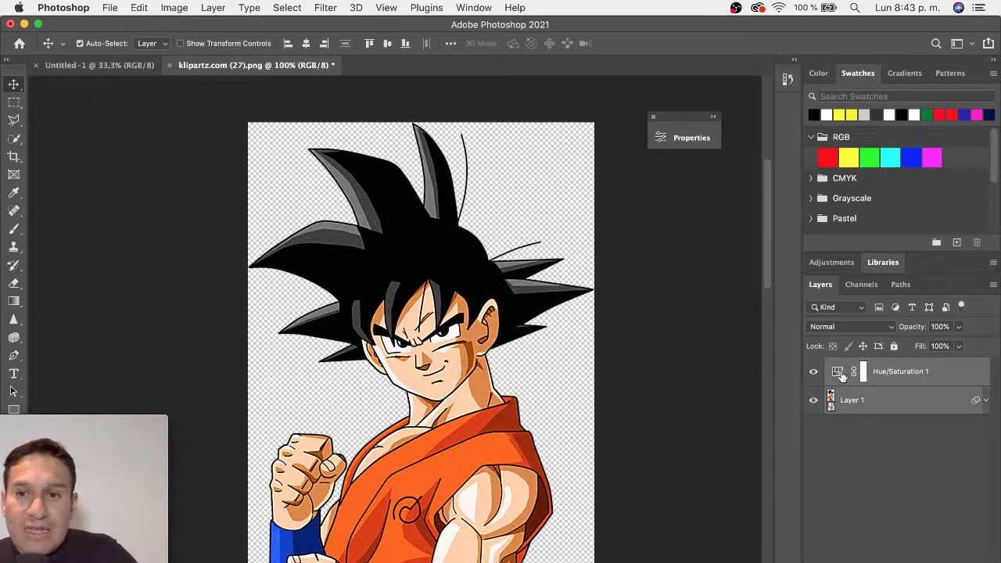
{"action": "left_click_drag", "start_coordinate": [837, 373], "coordinate": [94, 67]}
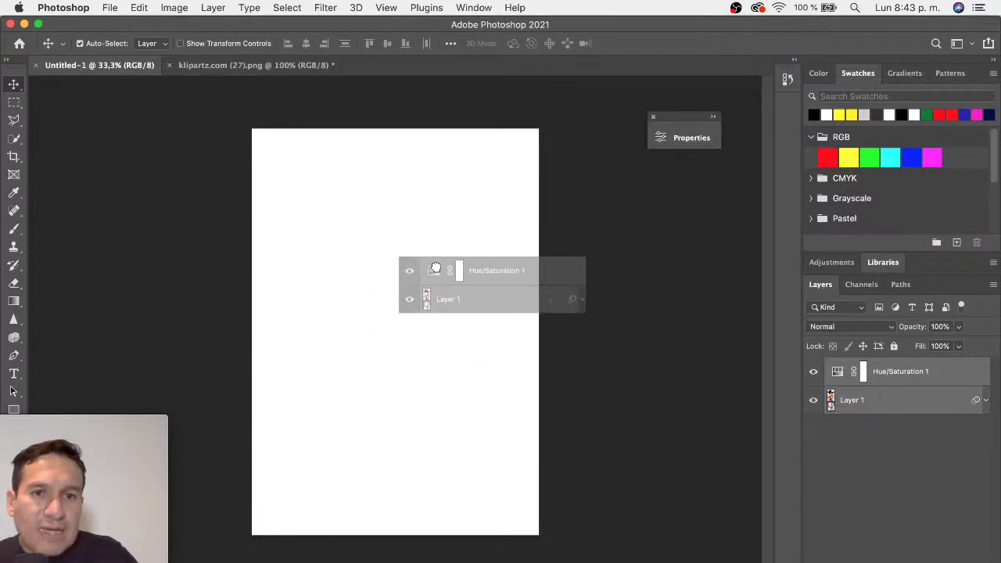
{"action": "left_click_drag", "start_coordinate": [108, 88], "coordinate": [370, 268]}
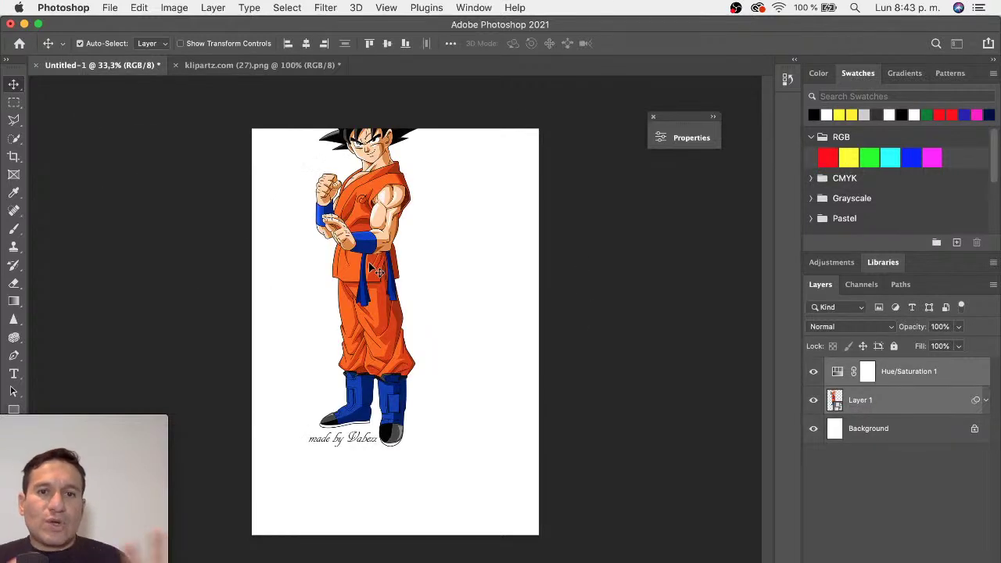
{"action": "left_click_drag", "start_coordinate": [383, 226], "coordinate": [403, 292]}
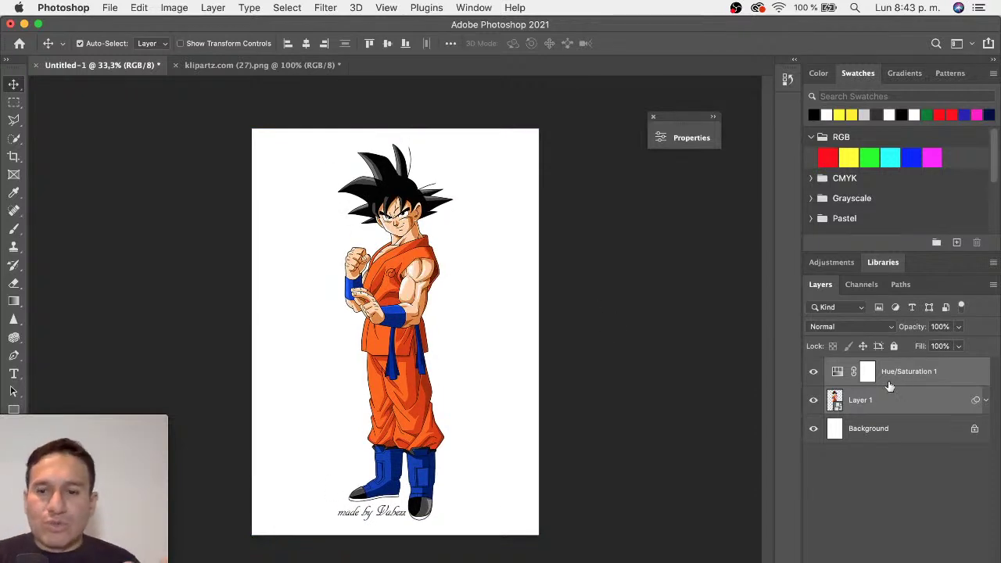
{"action": "key", "text": "Delete"}
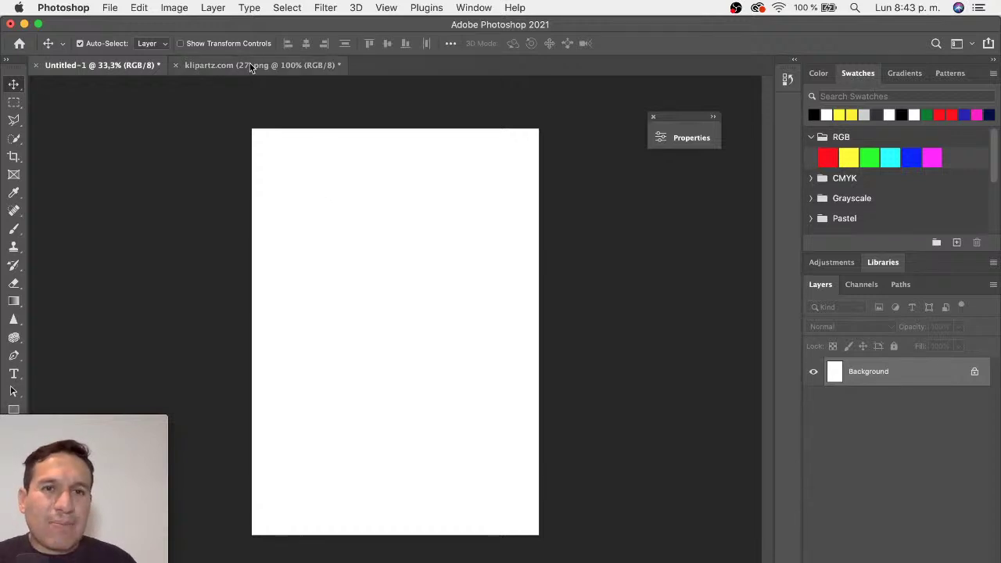
- Stamp all visible Goku layers into one merged layer and drop it onto the Untitled-1 page
{"action": "left_click", "coordinate": [274, 68]}
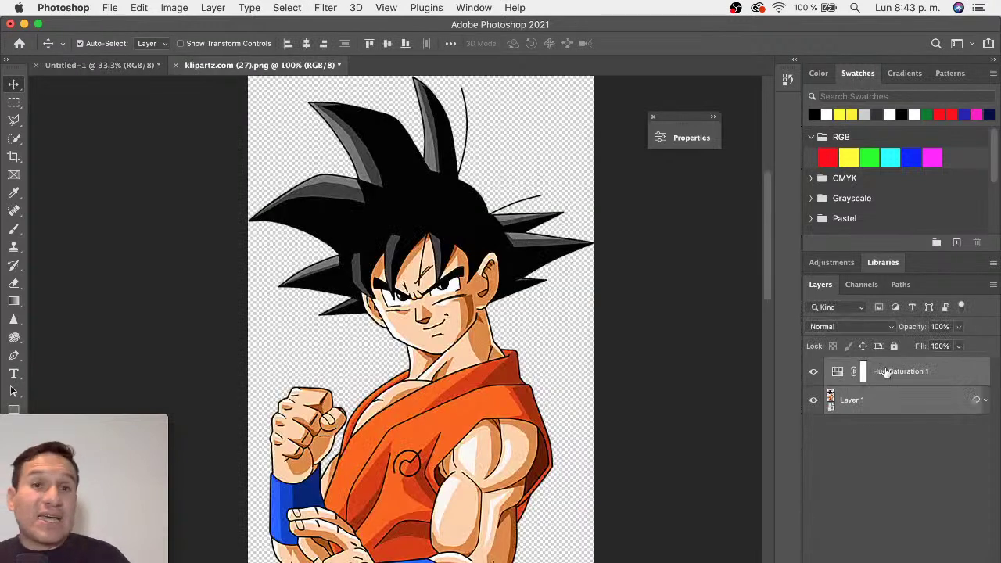
{"action": "key", "text": "ctrl+alt+shift+e"}
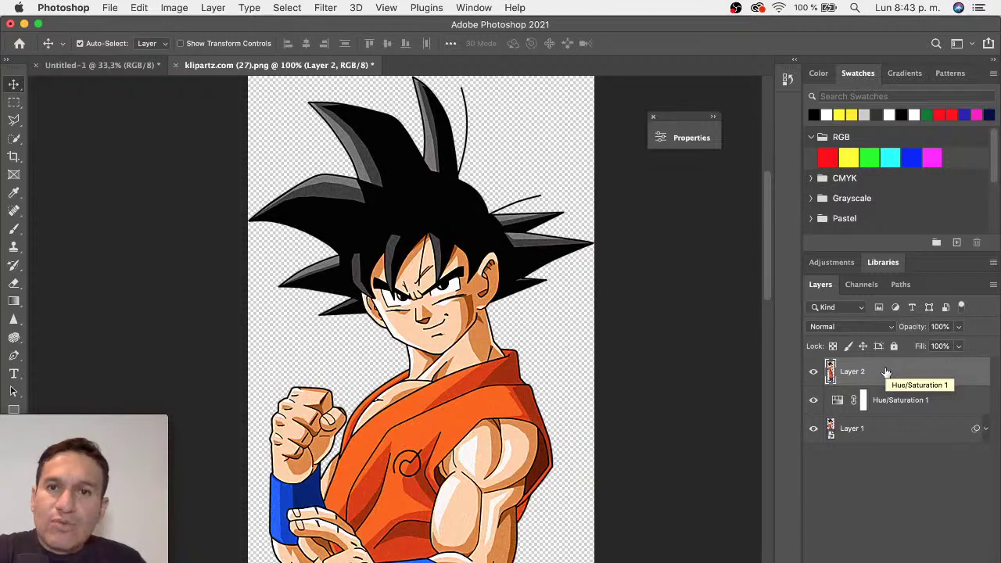
{"action": "key", "text": "Delete"}
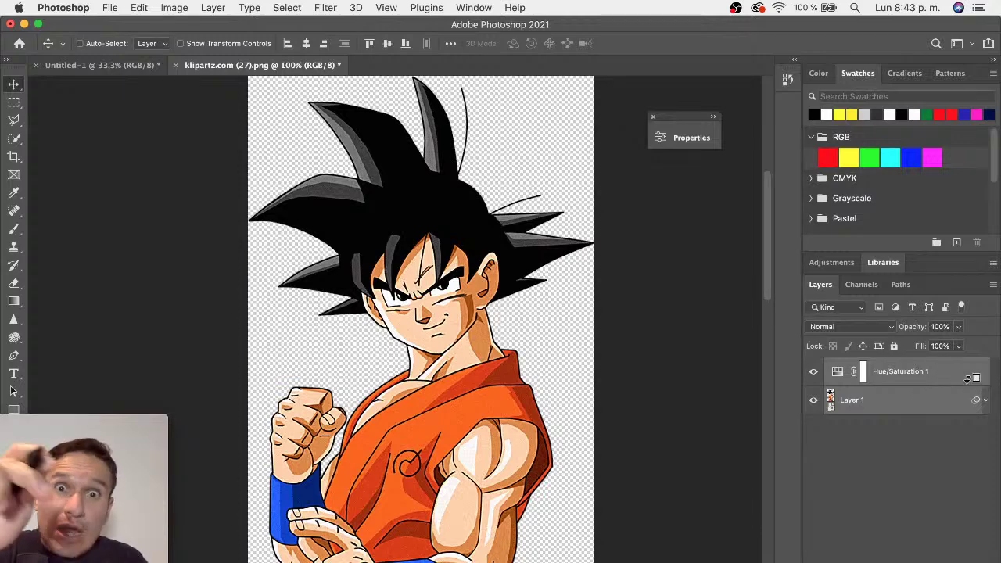
{"action": "key", "text": "super+alt+shift+e"}
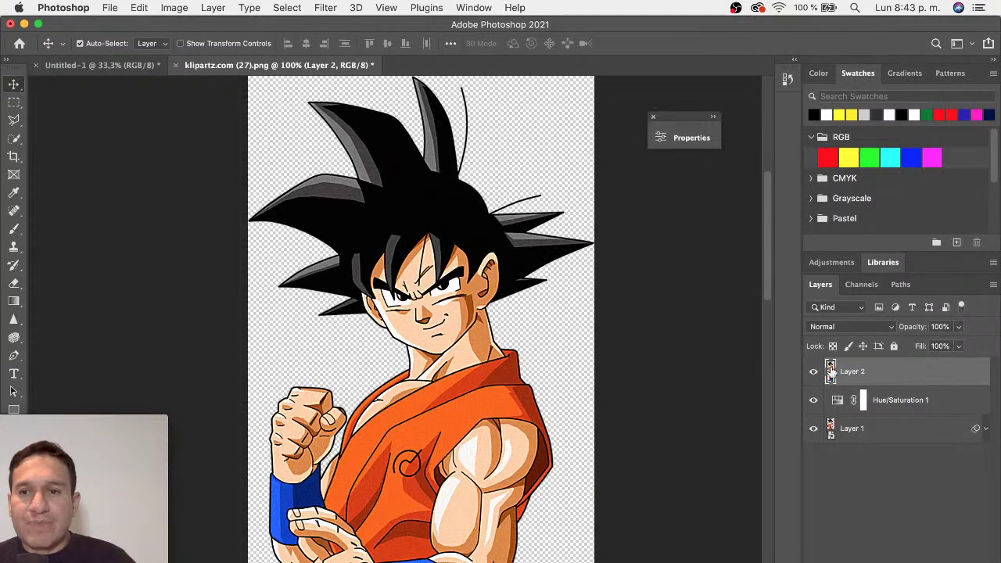
{"action": "mouse_move", "coordinate": [830, 371]}
{"action": "left_mouse_down"}
{"action": "mouse_move", "coordinate": [389, 248]}
{"action": "mouse_move", "coordinate": [458, 328]}
{"action": "mouse_move", "coordinate": [412, 299]}
{"action": "left_mouse_up"}
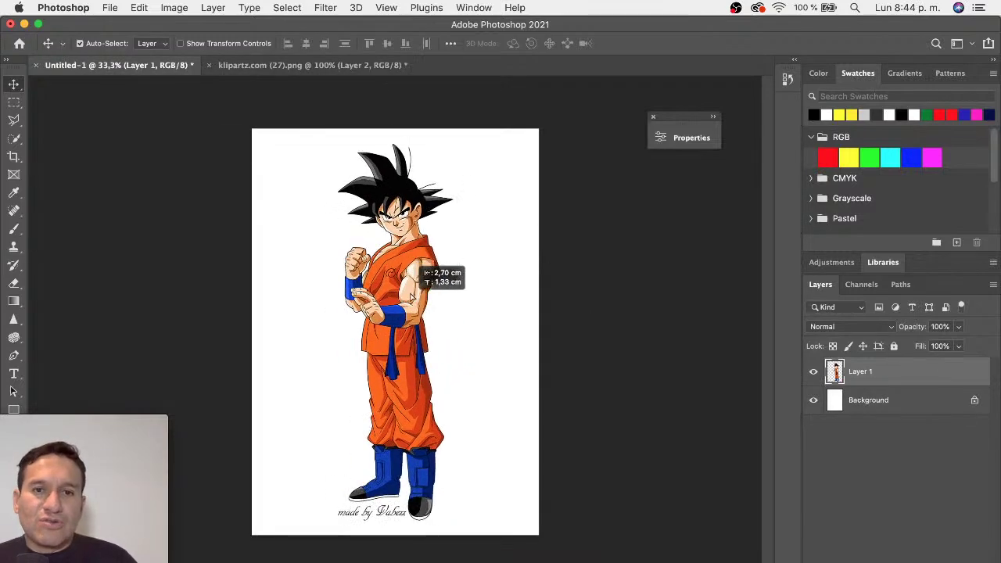
- Select Goku's Layer 1, shift it left on the A4 page, and zoom in on the signature
{"action": "right_click", "coordinate": [411, 308]}
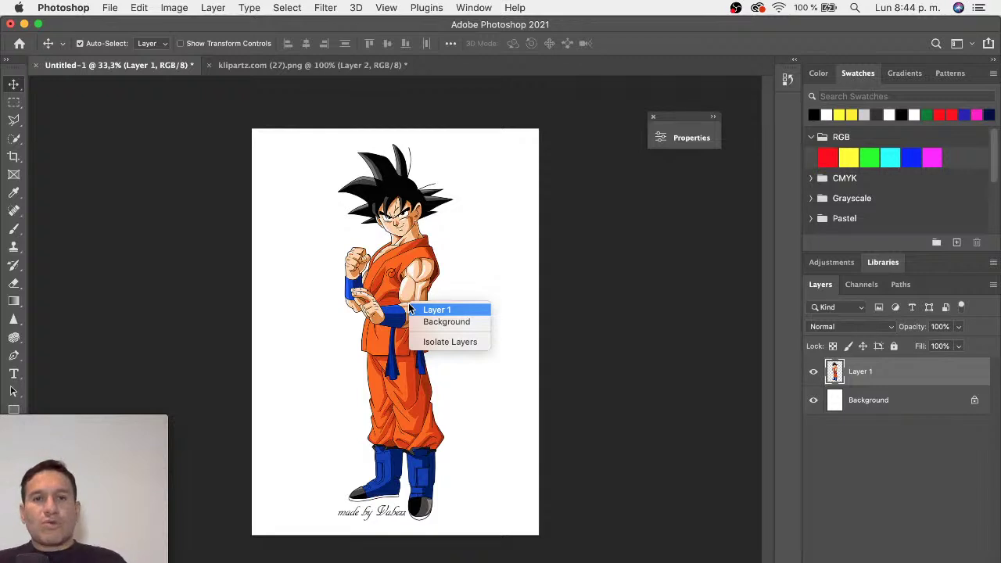
{"action": "left_click", "coordinate": [410, 309]}
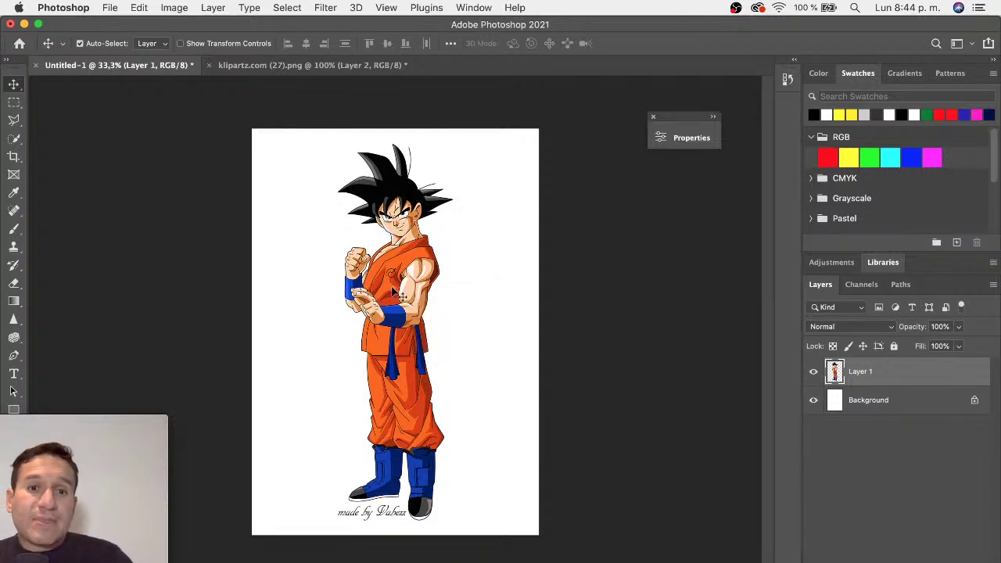
{"action": "left_click_drag", "start_coordinate": [395, 292], "coordinate": [321, 292]}
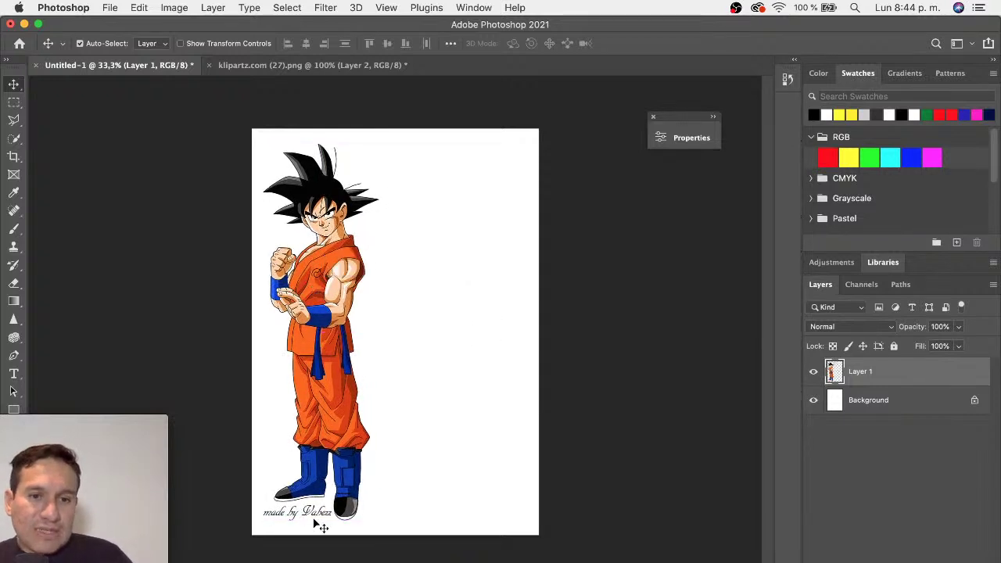
{"action": "left_click_drag", "start_coordinate": [289, 529], "coordinate": [485, 350]}
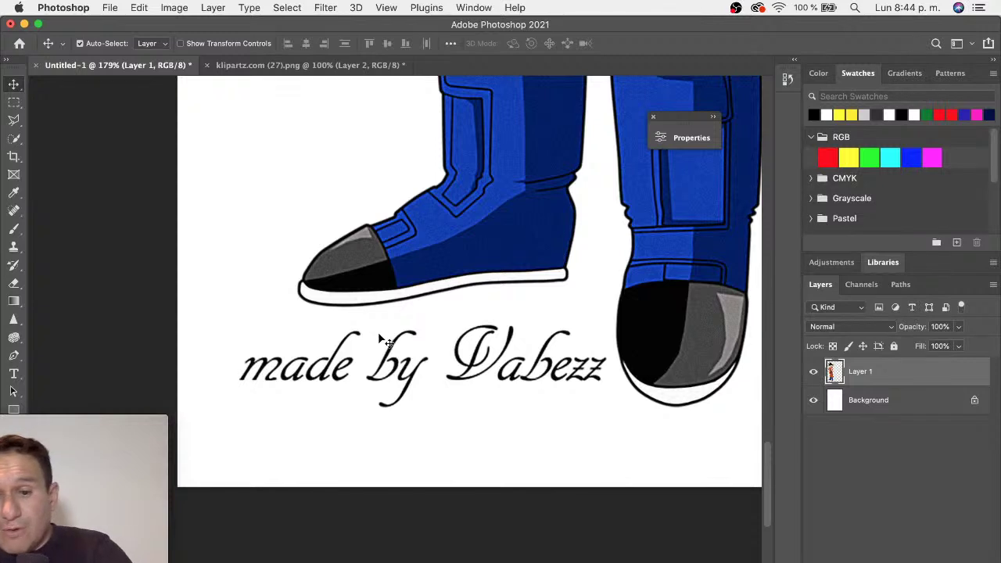
- Select the signature text under Goku's boots with a rectangular marquee and delete it
{"action": "key", "text": "m"}
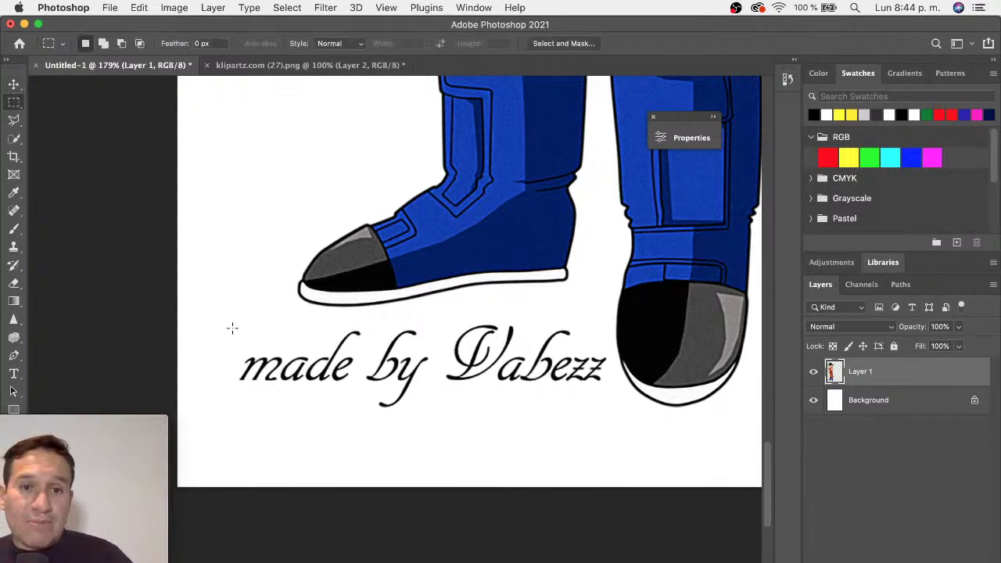
{"action": "left_click_drag", "start_coordinate": [231, 329], "coordinate": [604, 412]}
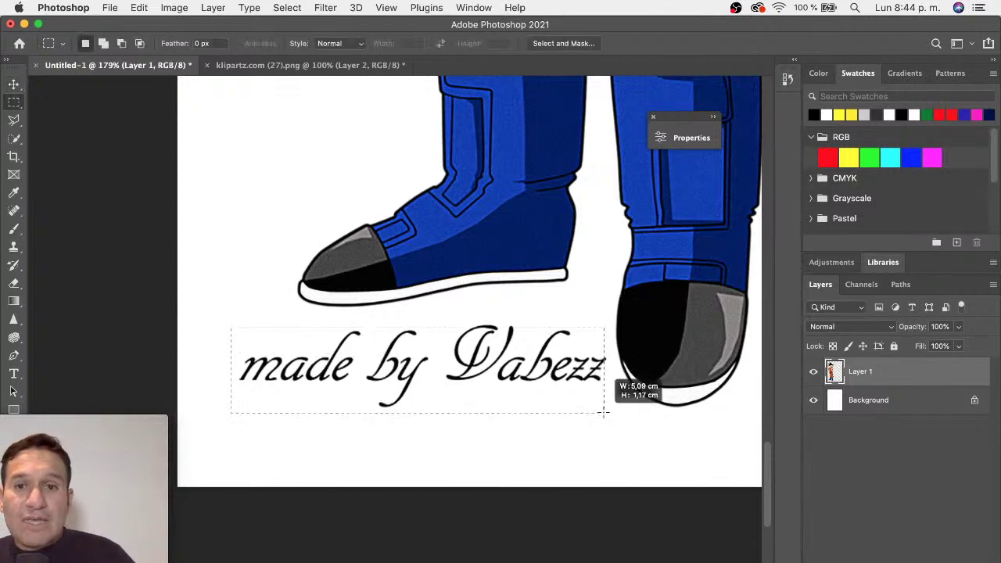
{"action": "left_click_drag", "start_coordinate": [603, 413], "coordinate": [604, 411]}
{"action": "key", "text": "BackSpace"}
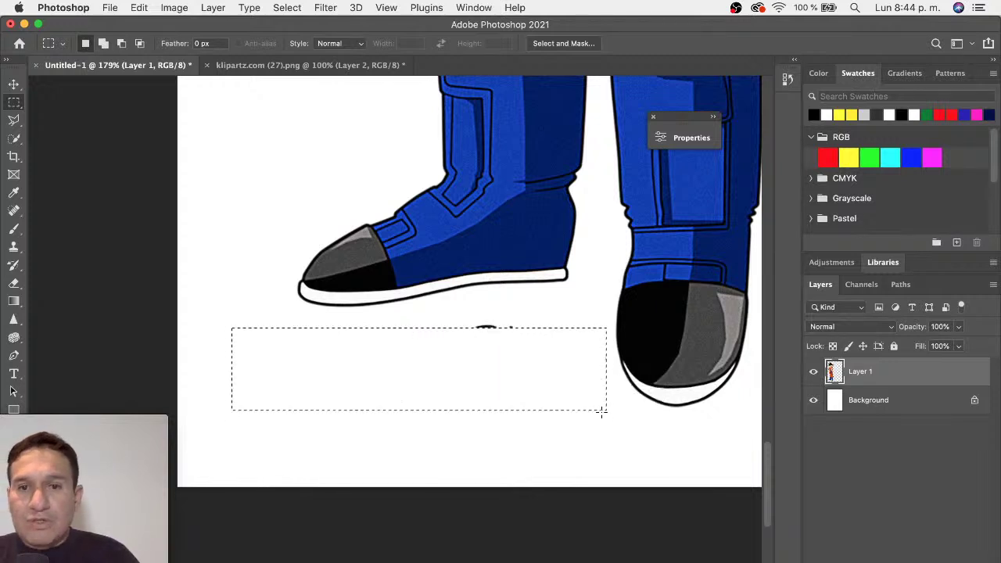
{"action": "key", "text": "super+d"}
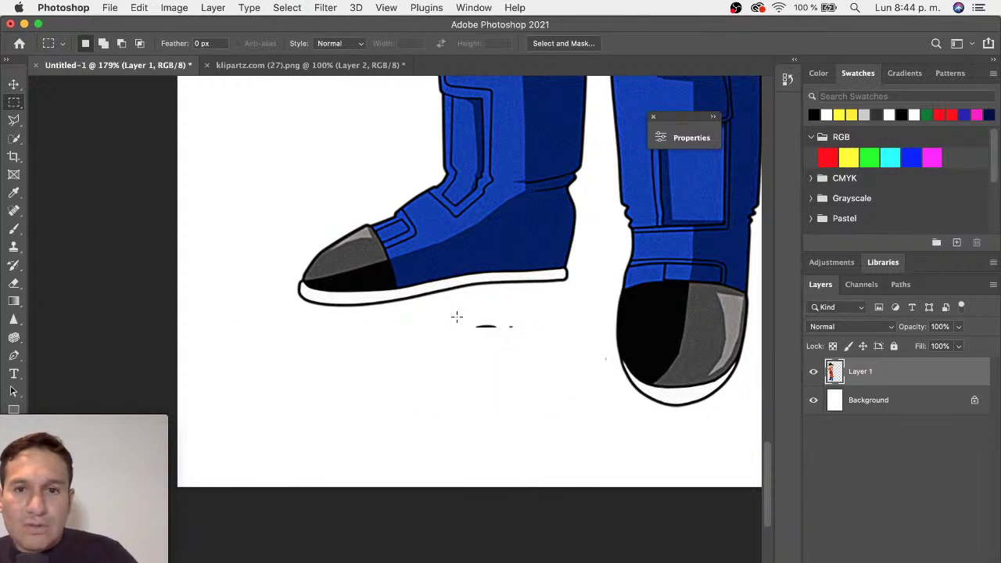
- Erase the leftover stray marks near the boot and fit the whole page back on screen
{"action": "left_click_drag", "start_coordinate": [455, 317], "coordinate": [539, 343]}
{"action": "key", "text": "BackSpace"}
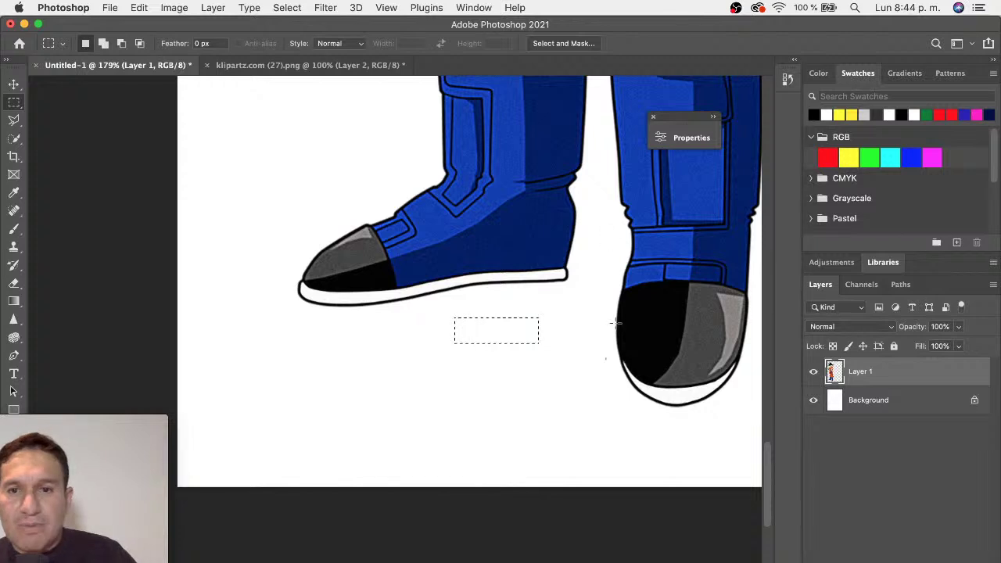
{"action": "left_click_drag", "start_coordinate": [598, 356], "coordinate": [613, 368]}
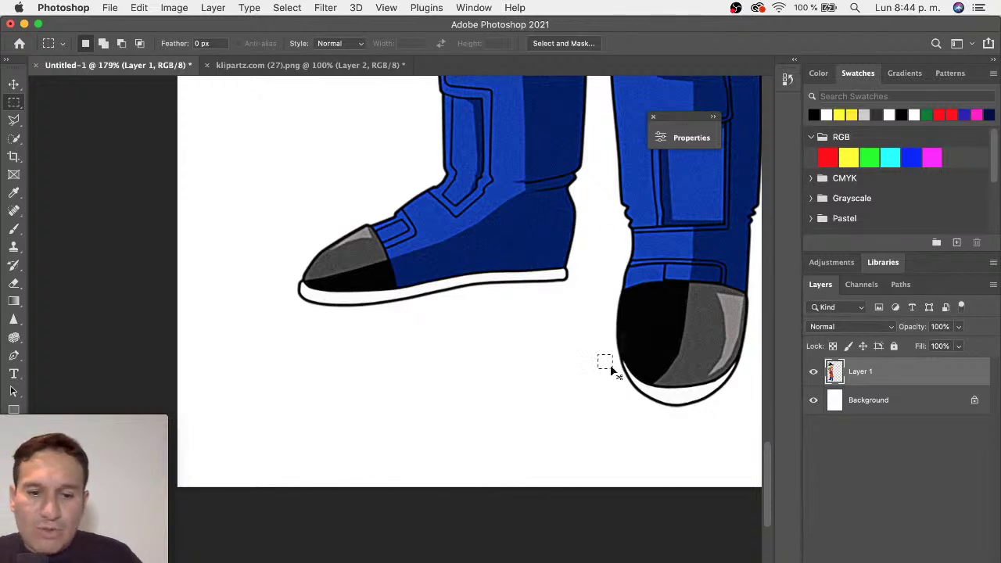
{"action": "key", "text": "super+0"}
{"action": "key", "text": "v"}
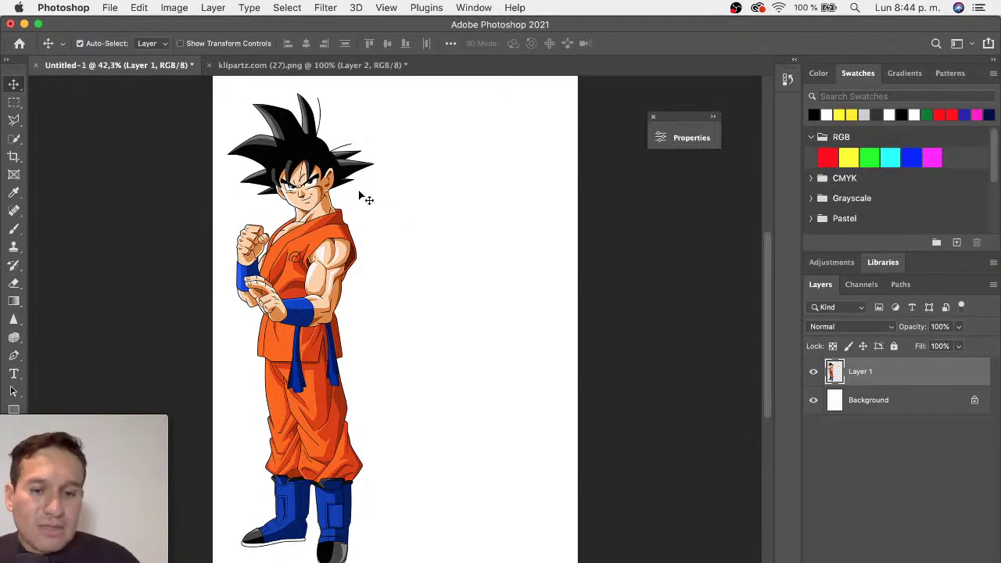
- Duplicate the Goku layer and position the copy right beside the original, nudged slightly left
{"action": "key", "text": "super"}
{"action": "key", "text": "super+j"}
{"action": "left_click_drag", "start_coordinate": [312, 265], "coordinate": [473, 274]}
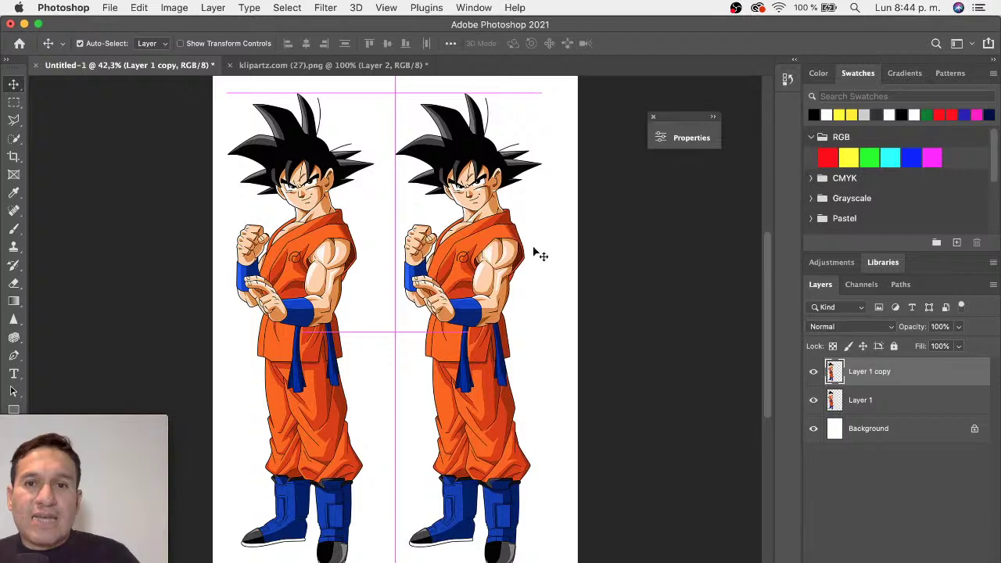
{"action": "key", "text": "shift+Left"}
{"action": "key", "text": "shift+Left"}
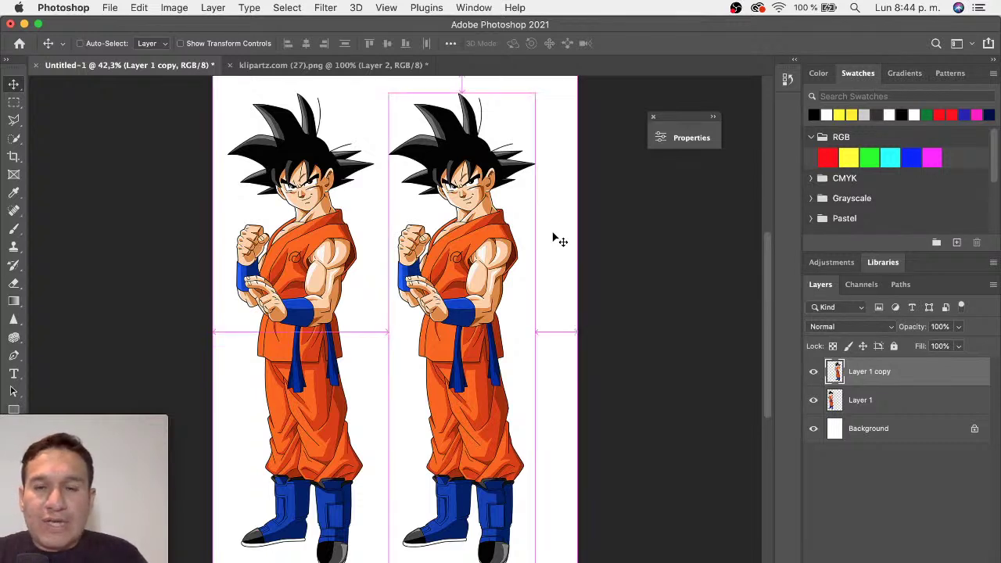
{"action": "key", "text": "super+Tab"}
- Bring up the YouTube Studio live stream and scroll down to read the latest chat messages
{"action": "left_click", "coordinate": [780, 316]}
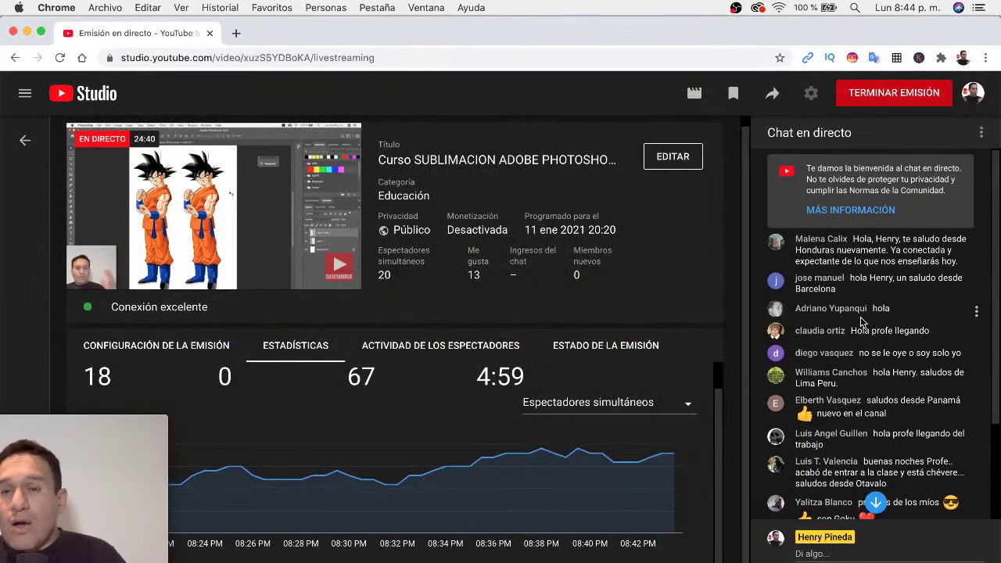
{"action": "scroll", "coordinate": [861, 320], "scroll_direction": "down", "scroll_amount": 3}
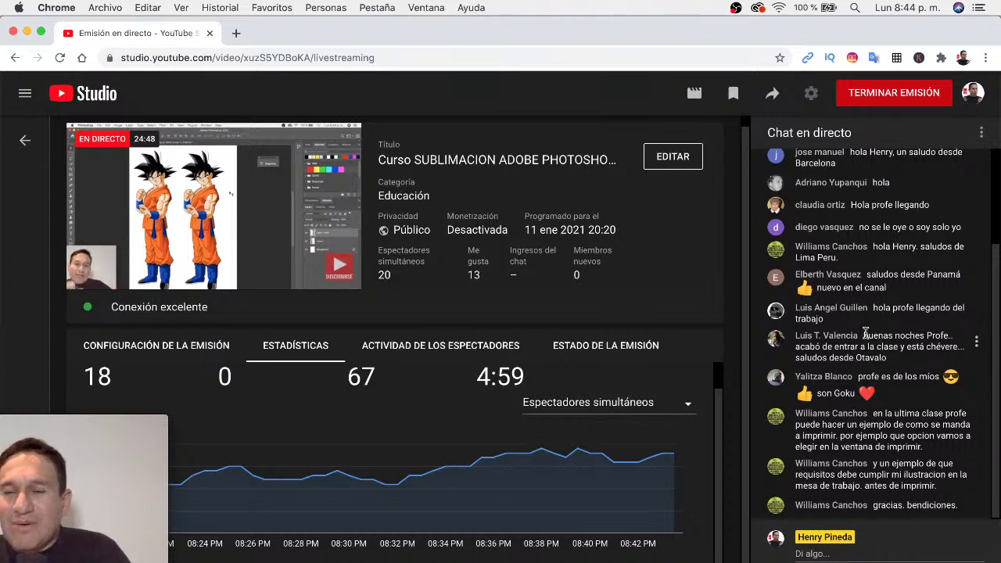
{"action": "left_click_drag", "start_coordinate": [865, 346], "coordinate": [885, 360]}
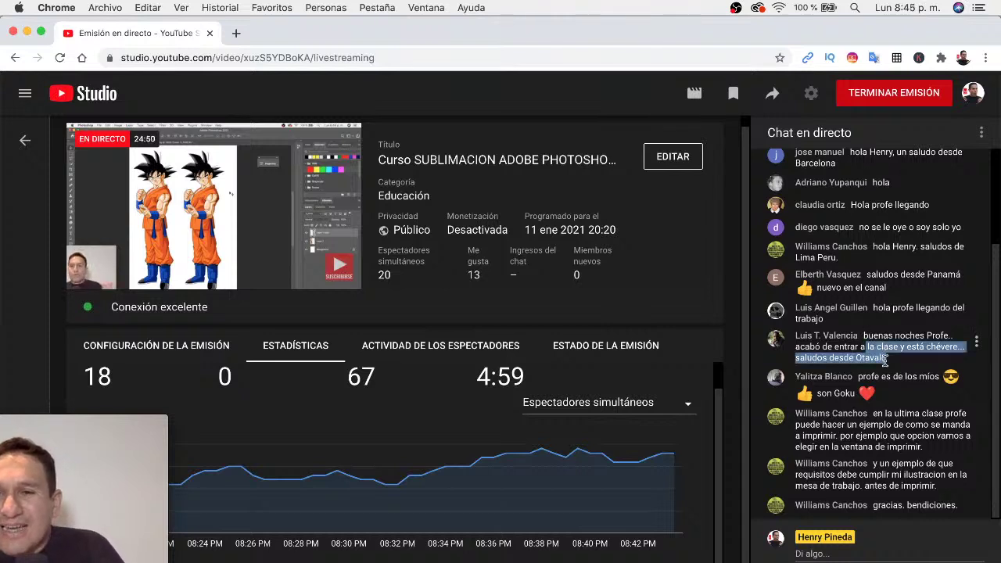
{"action": "key", "text": "super+s"}
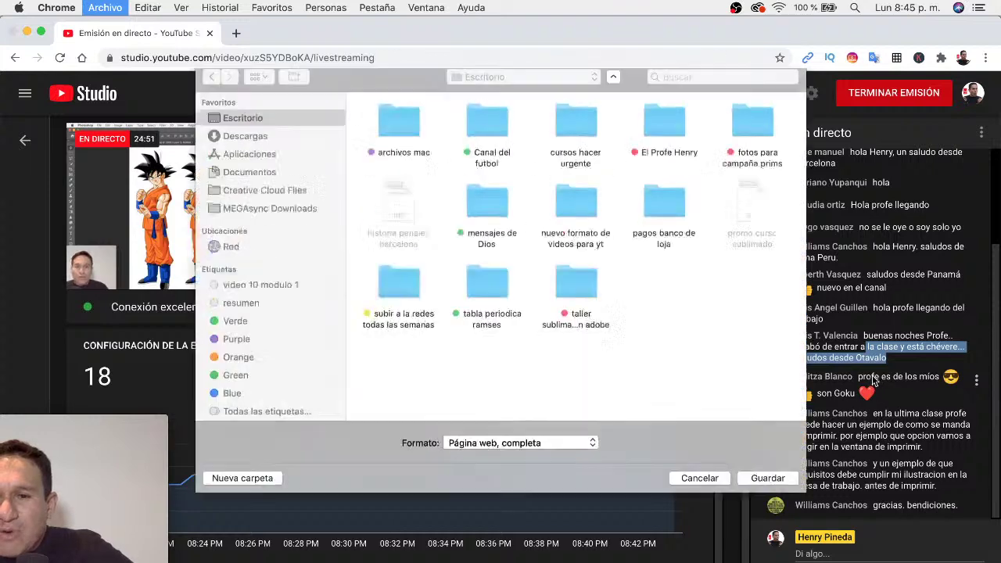
{"action": "key", "text": "Escape"}
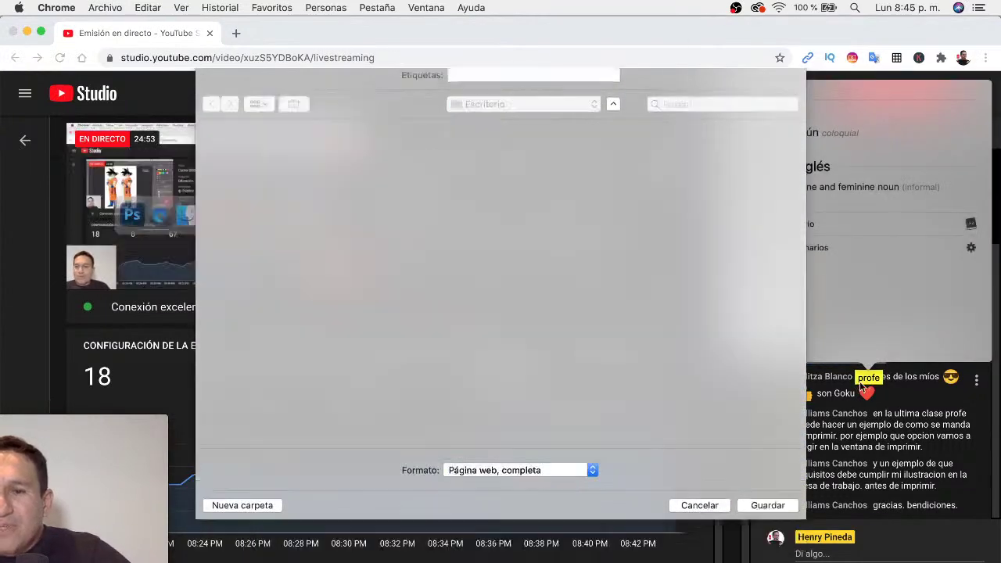
{"action": "left_click", "coordinate": [836, 395]}
{"action": "left_click_drag", "start_coordinate": [817, 393], "coordinate": [839, 397]}
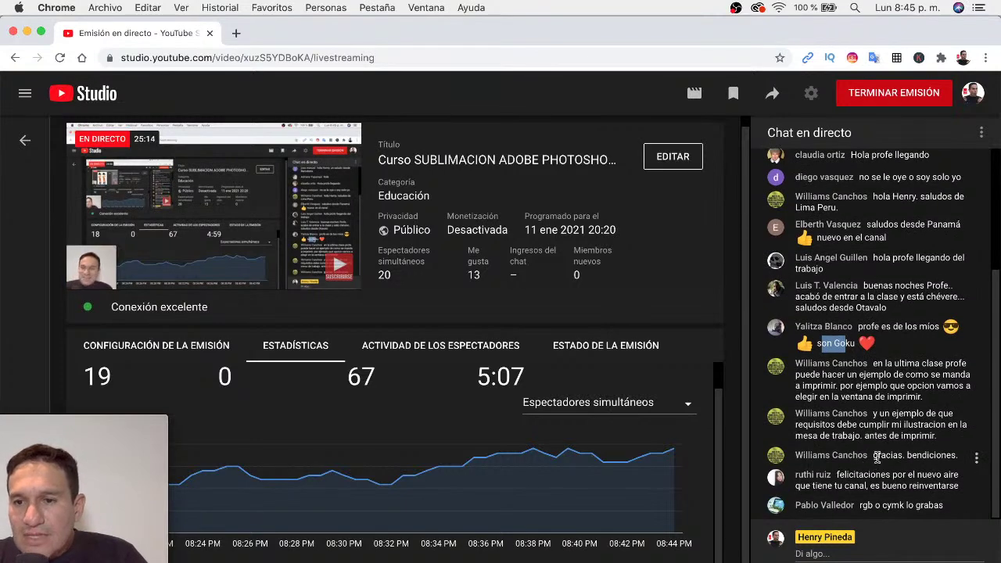
{"action": "left_click_drag", "start_coordinate": [874, 456], "coordinate": [933, 456]}
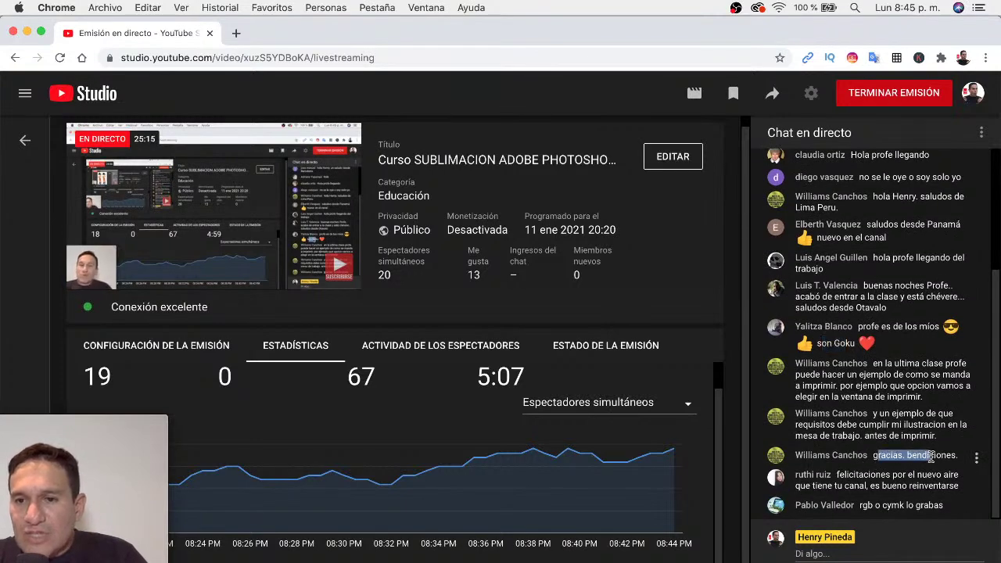
{"action": "left_click", "coordinate": [854, 474]}
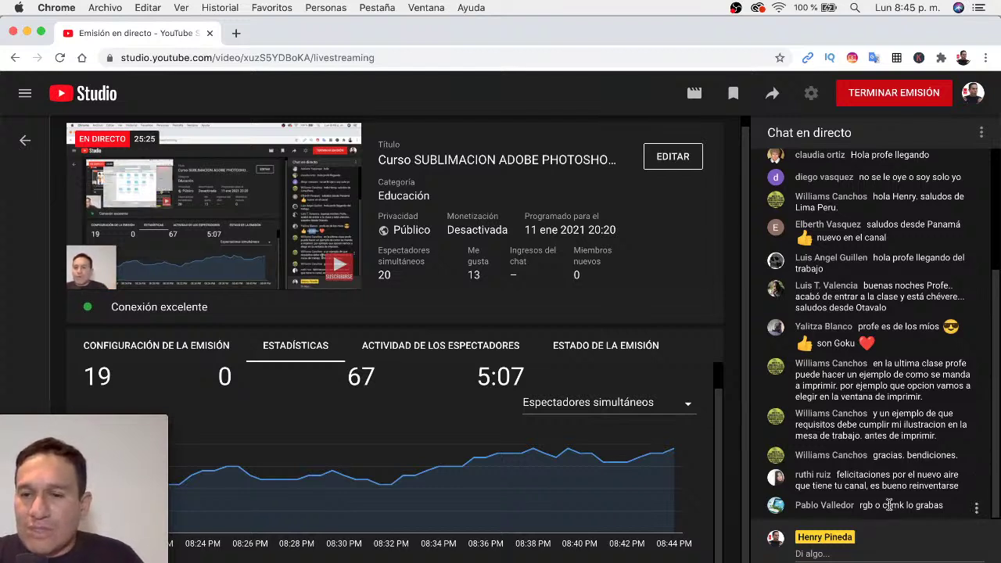
{"action": "left_click_drag", "start_coordinate": [884, 504], "coordinate": [936, 505]}
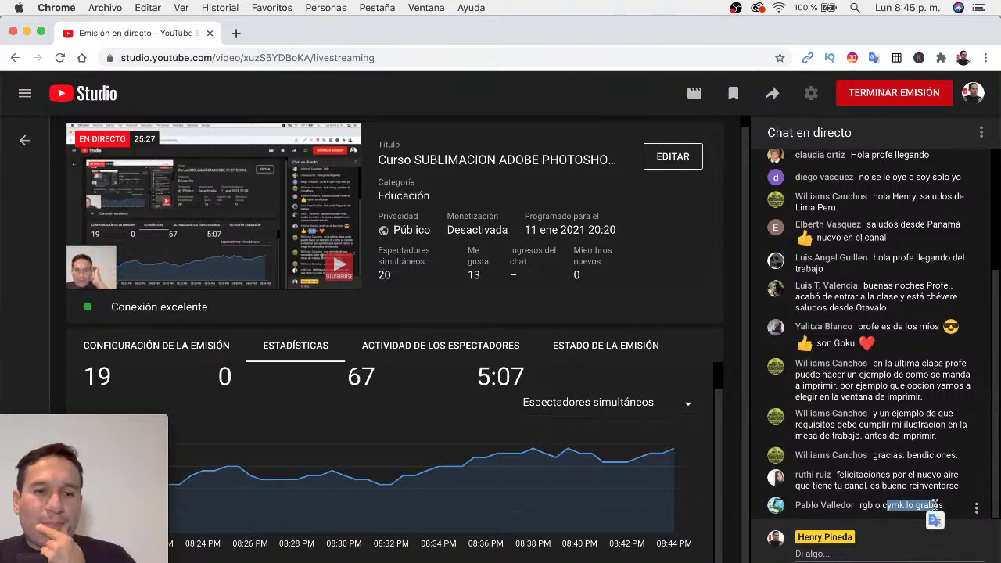
{"action": "left_click_drag", "start_coordinate": [861, 505], "coordinate": [898, 505]}
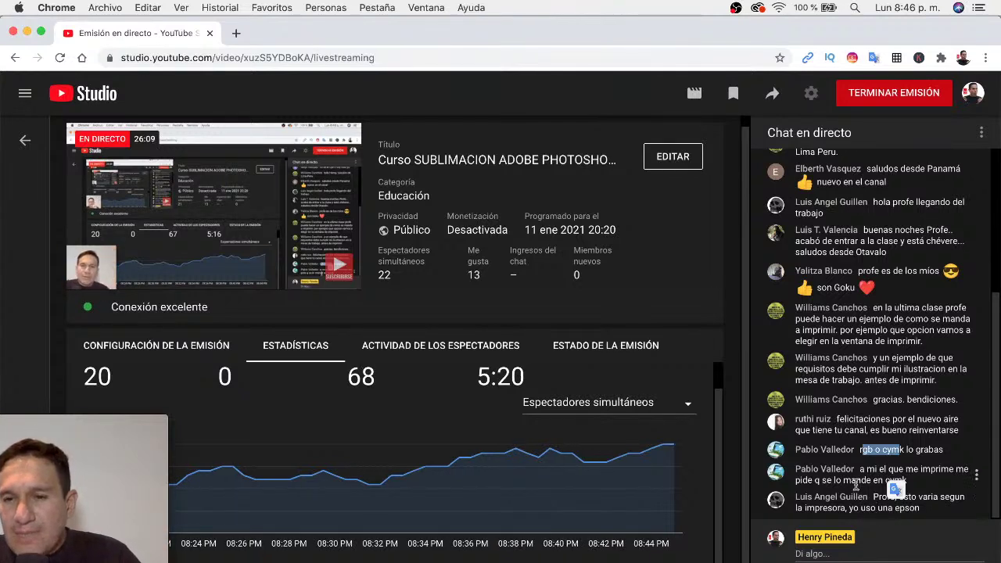
{"action": "left_click", "coordinate": [856, 485]}
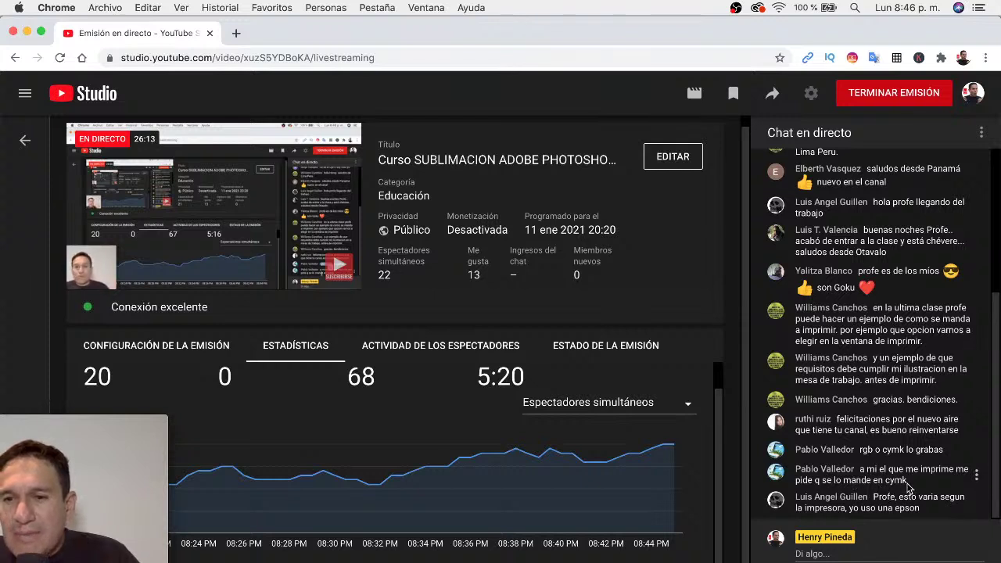
{"action": "left_click_drag", "start_coordinate": [907, 484], "coordinate": [861, 470]}
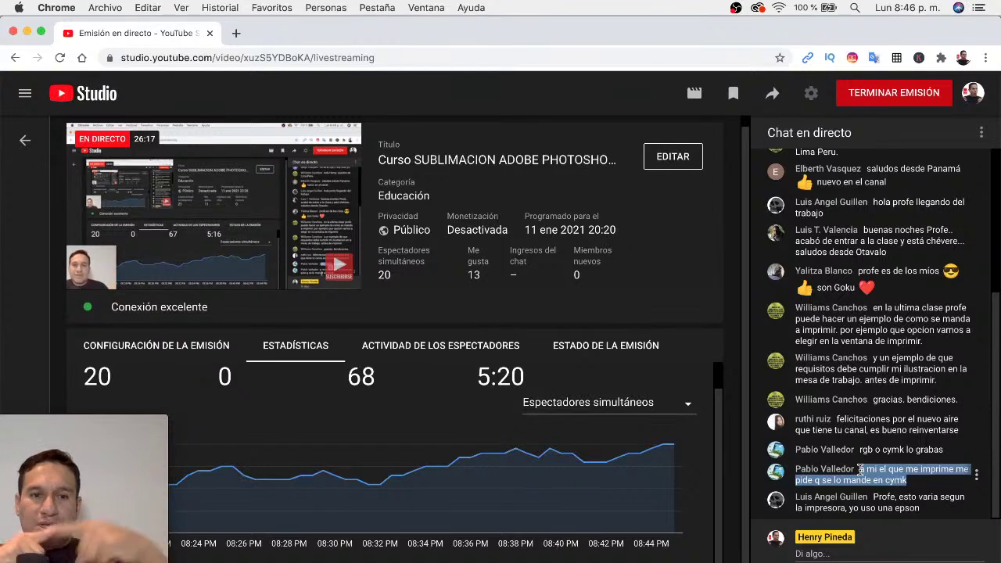
{"action": "mouse_move", "coordinate": [880, 502]}
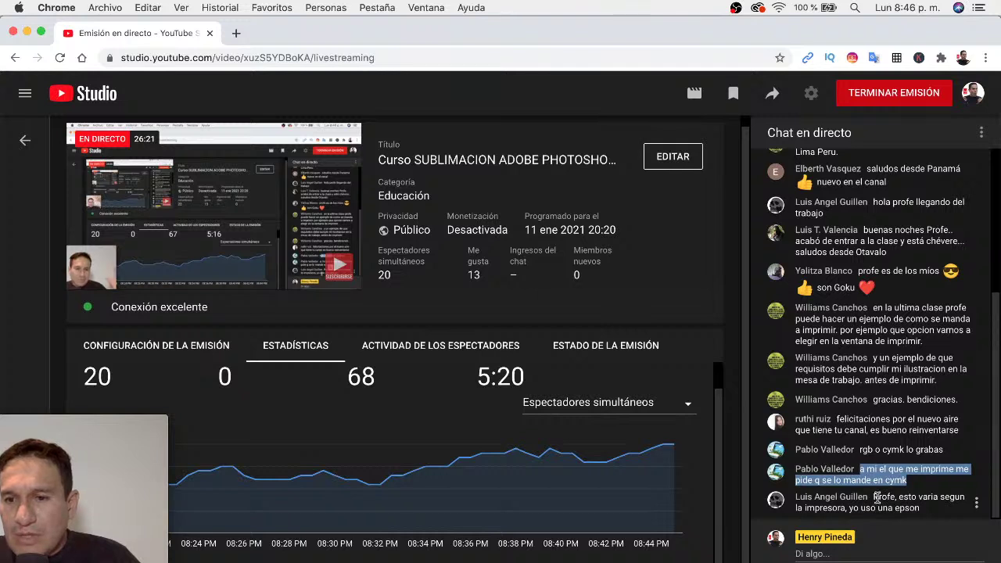
{"action": "left_click_drag", "start_coordinate": [877, 498], "coordinate": [934, 509]}
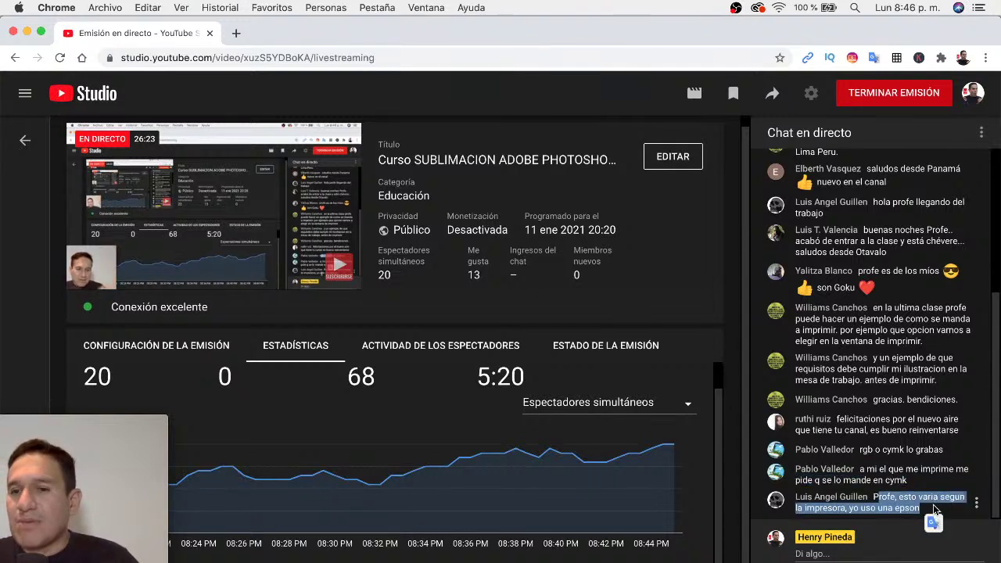
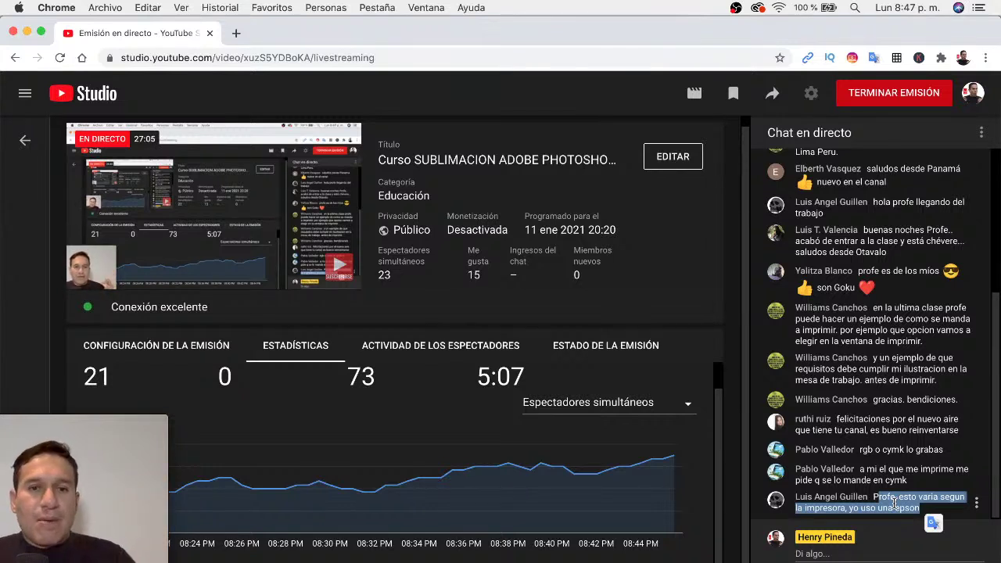
- Open fotografo-paisajes.jpg from the clase 3 sublimacion folder in Photoshop
{"action": "key", "text": "super+Tab"}
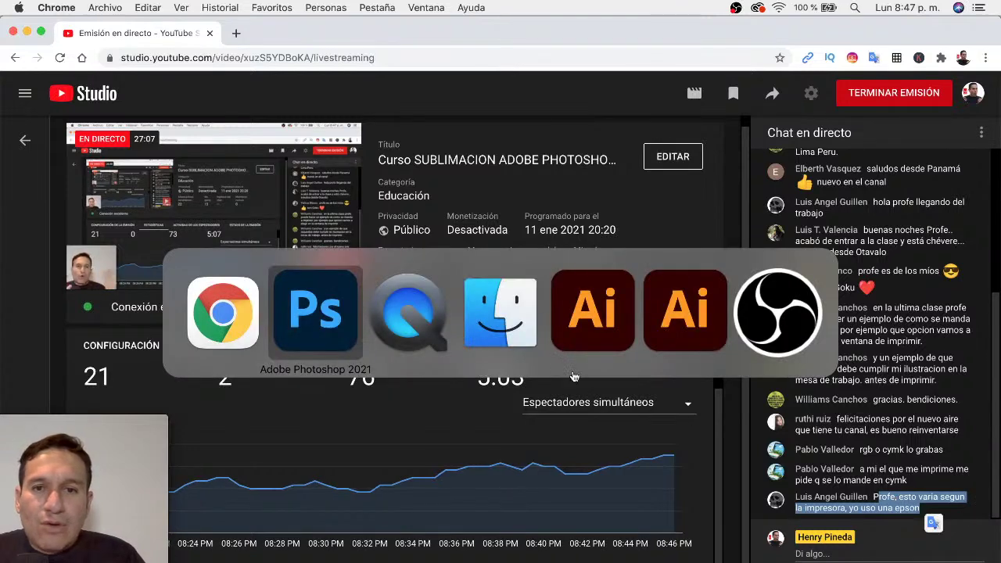
{"action": "left_click", "coordinate": [501, 334]}
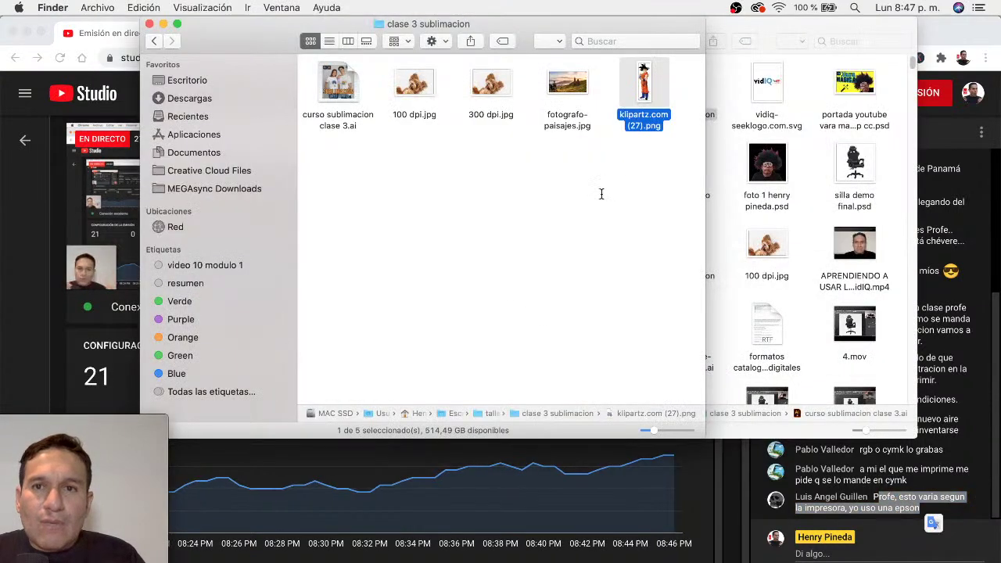
{"action": "left_click", "coordinate": [599, 194]}
{"action": "left_click", "coordinate": [569, 83]}
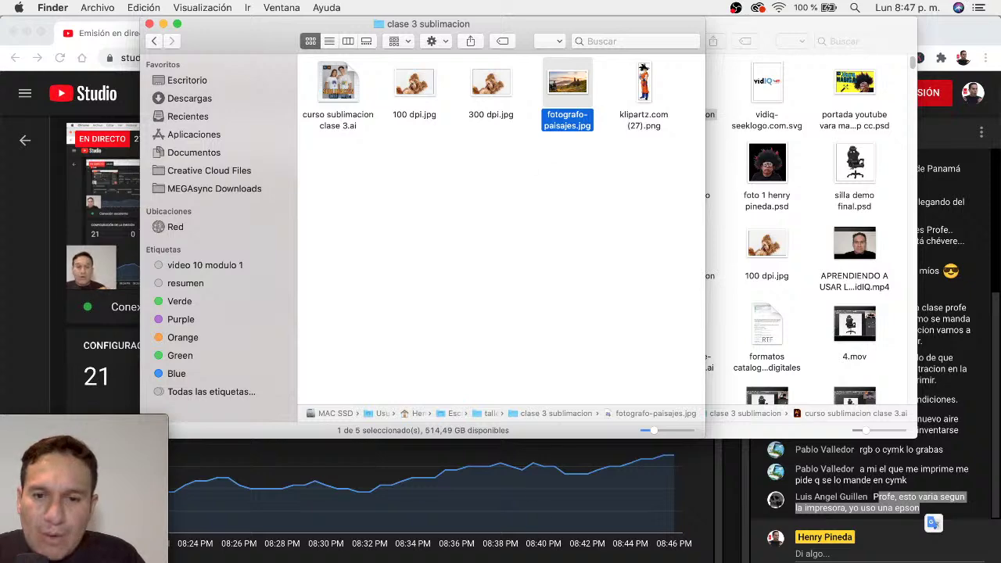
{"action": "key", "text": "super+Tab"}
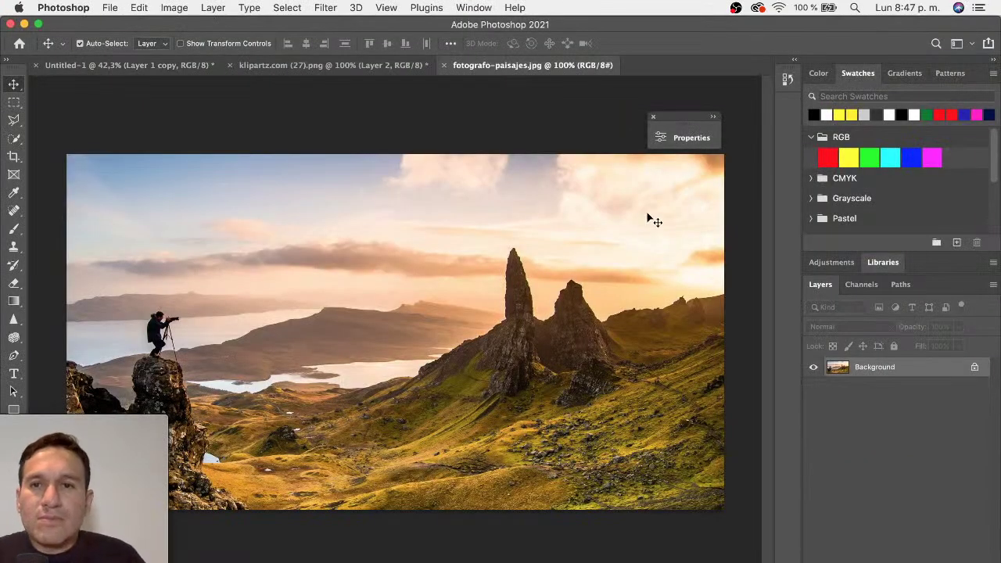
- Dock the floating Properties panel beside Swatches to show the 66,71 × 36,12 cm, 72 ppi canvas
{"action": "left_click_drag", "start_coordinate": [701, 118], "coordinate": [964, 74]}
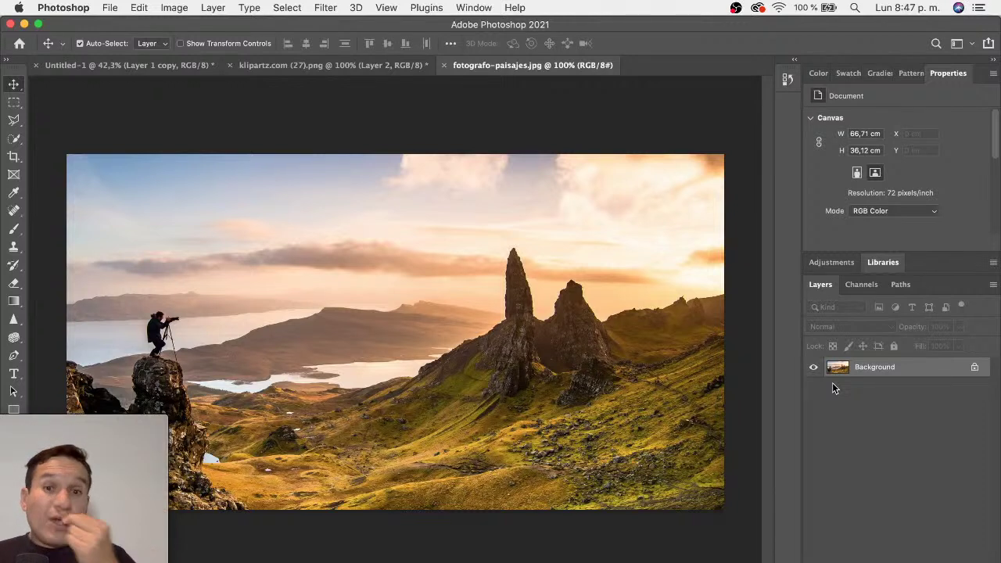
{"action": "left_click", "coordinate": [174, 7]}
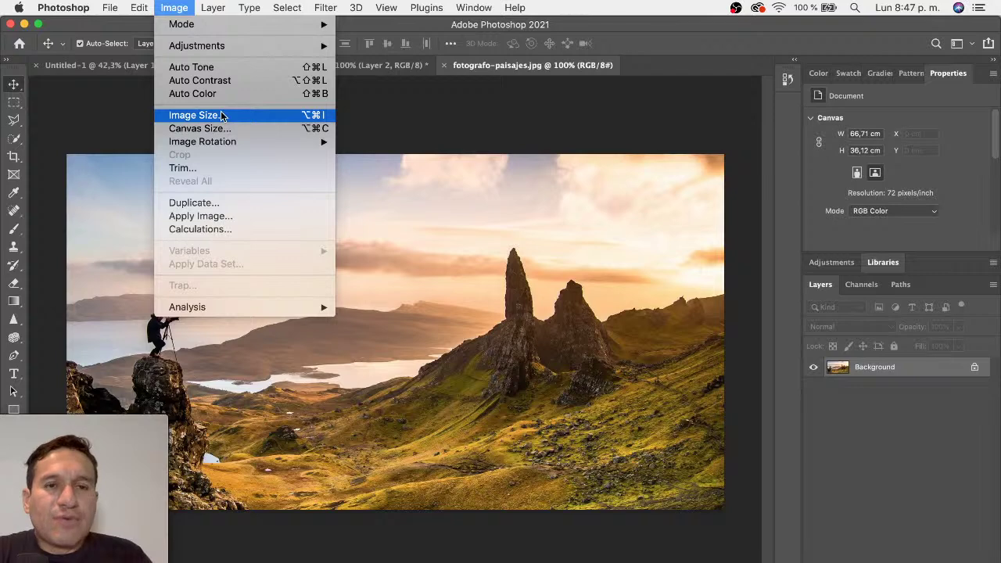
- Resample the photo with Auto Resolution to 145 pixels/inch (3808 × 2062 px)
{"action": "left_click", "coordinate": [222, 116]}
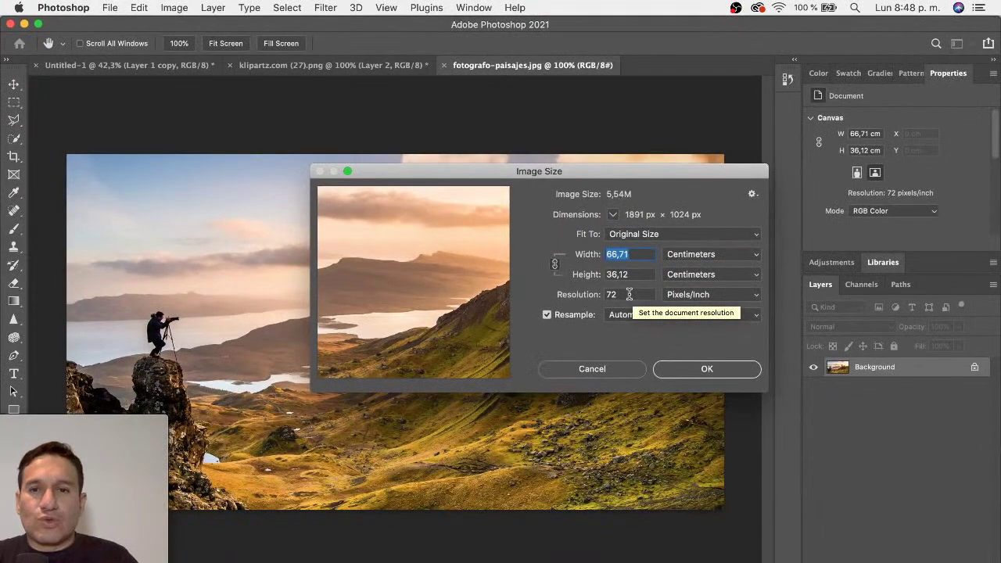
{"action": "left_click", "coordinate": [635, 234]}
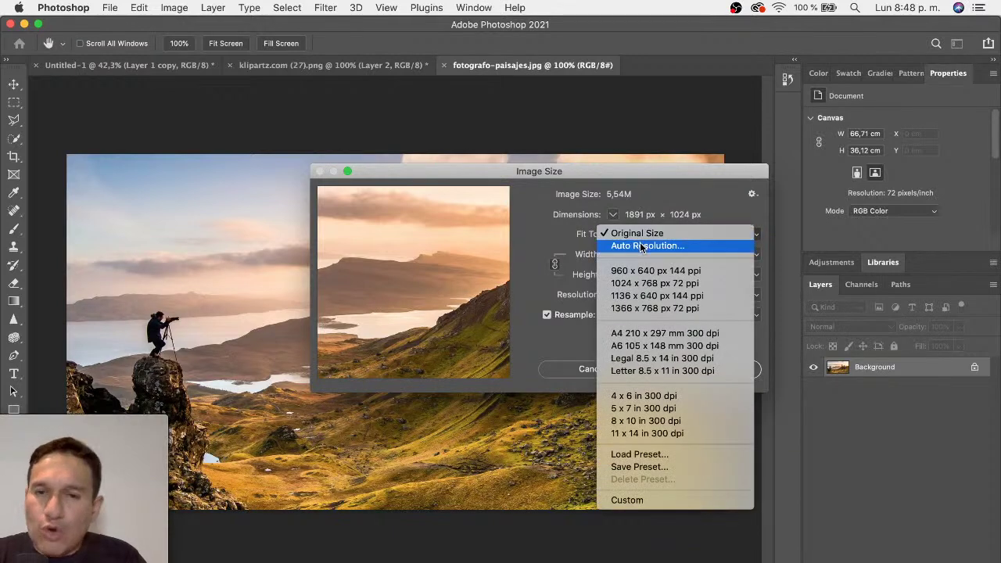
{"action": "left_click", "coordinate": [640, 247]}
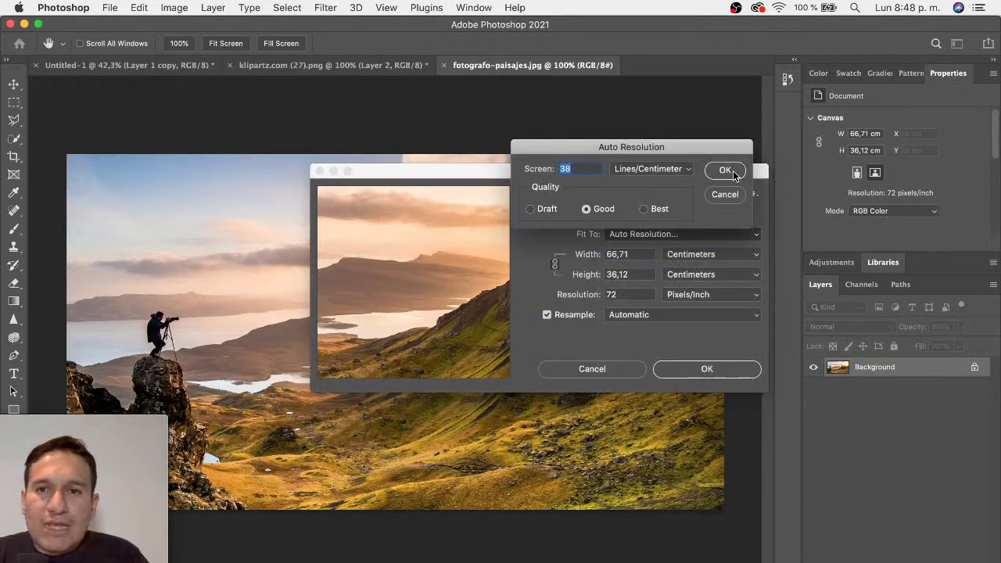
{"action": "left_click", "coordinate": [725, 170]}
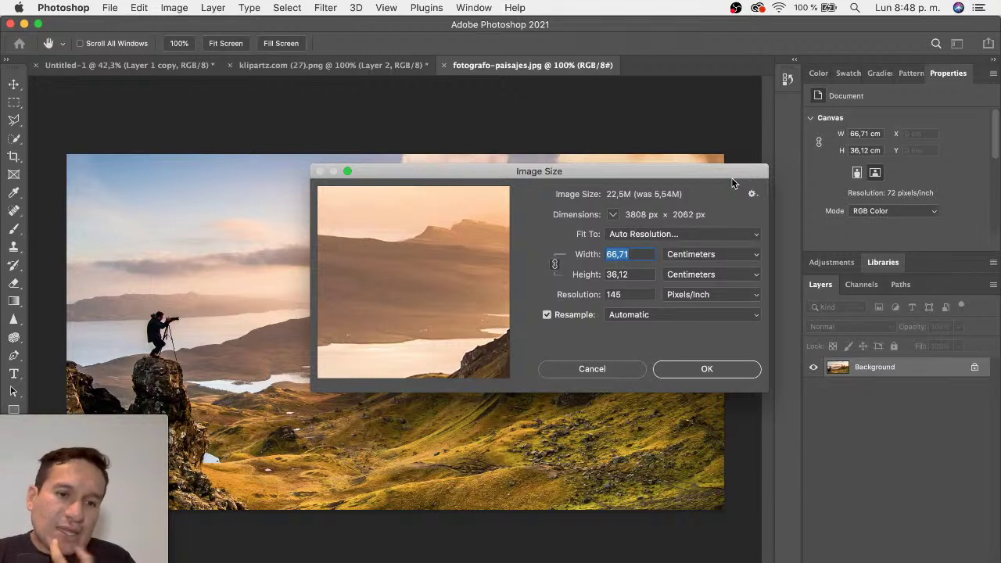
{"action": "left_click", "coordinate": [712, 367]}
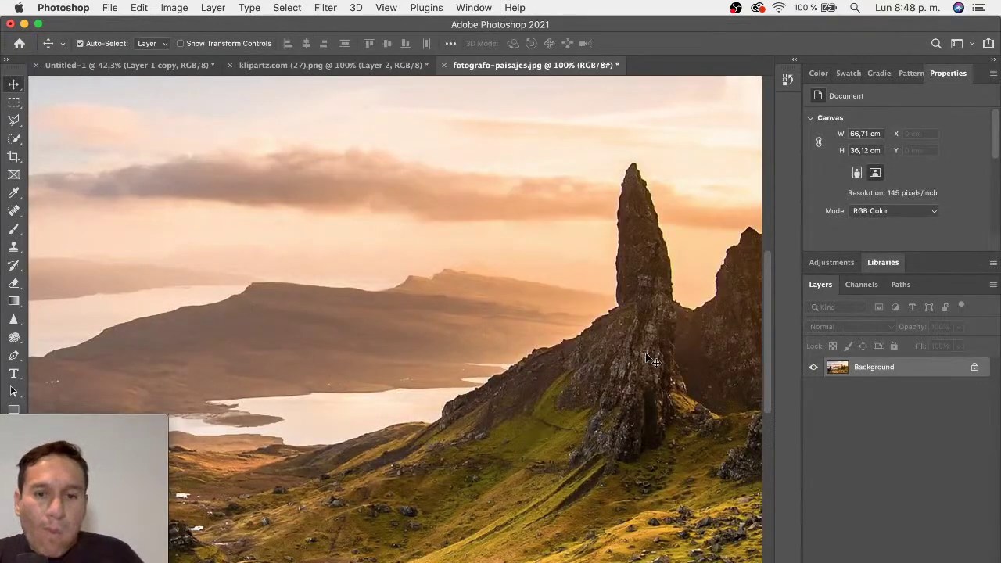
- Apply Unsharp Mask at 55% amount, 2,8-pixel radius and threshold 0
{"action": "left_click_drag", "start_coordinate": [403, 334], "coordinate": [738, 286]}
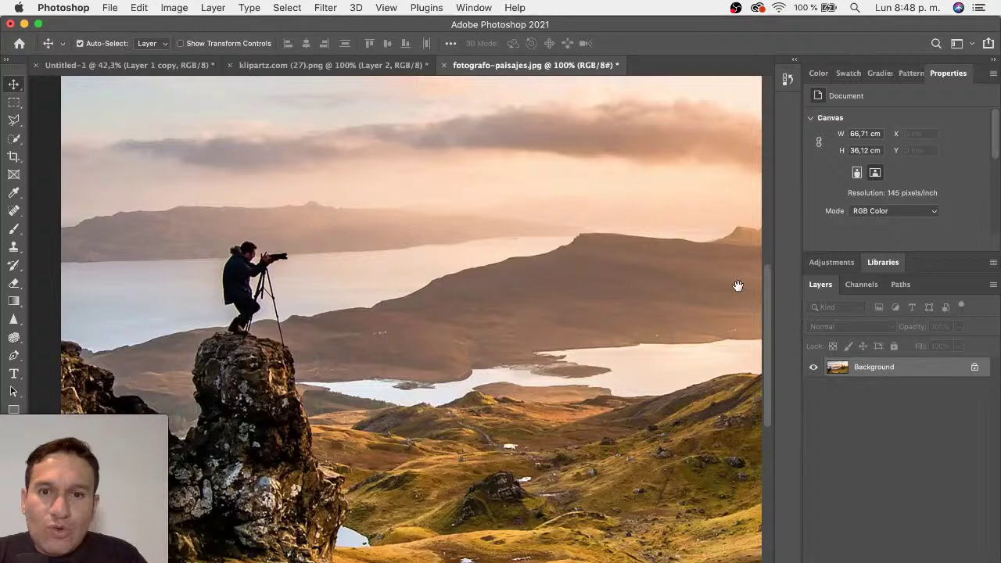
{"action": "scroll", "coordinate": [532, 268], "scroll_direction": "left", "scroll_amount": 5}
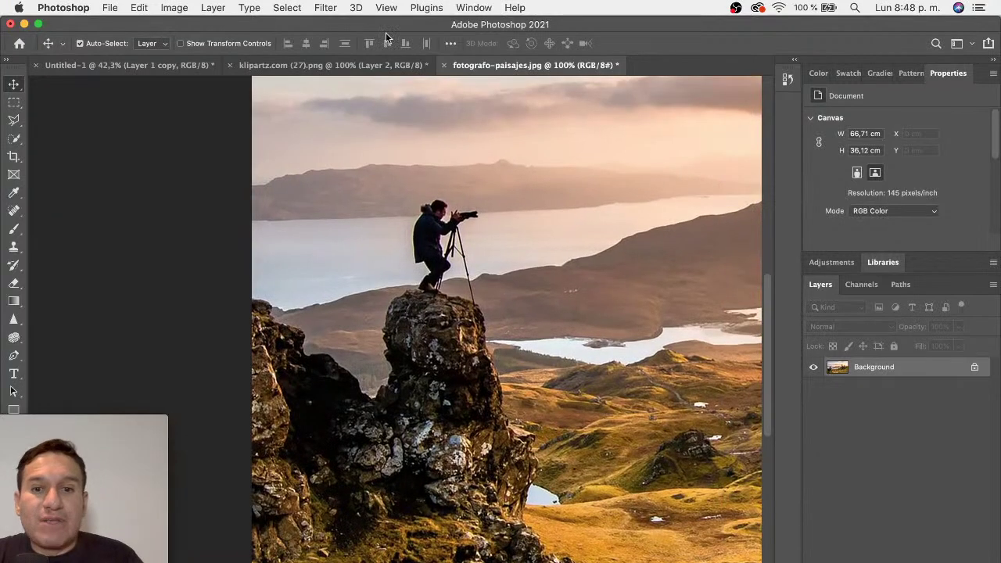
{"action": "left_click", "coordinate": [357, 7]}
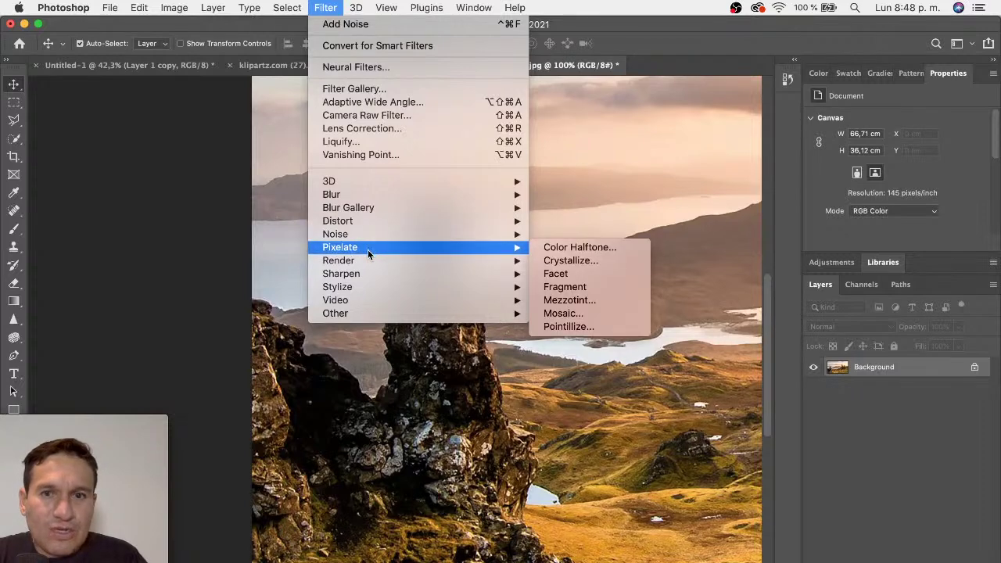
{"action": "mouse_move", "coordinate": [341, 274]}
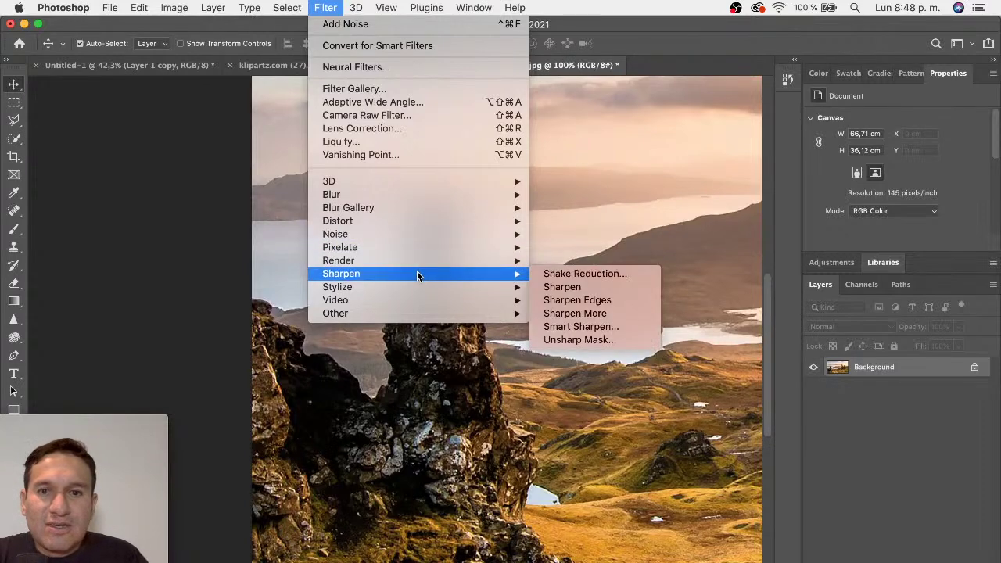
{"action": "left_click", "coordinate": [585, 339]}
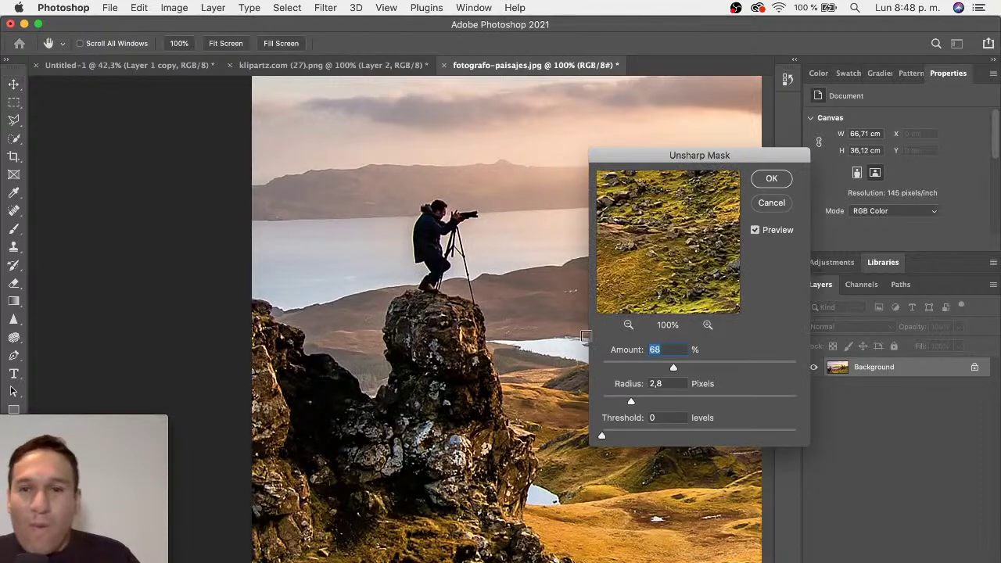
{"action": "left_click_drag", "start_coordinate": [676, 247], "coordinate": [793, 294]}
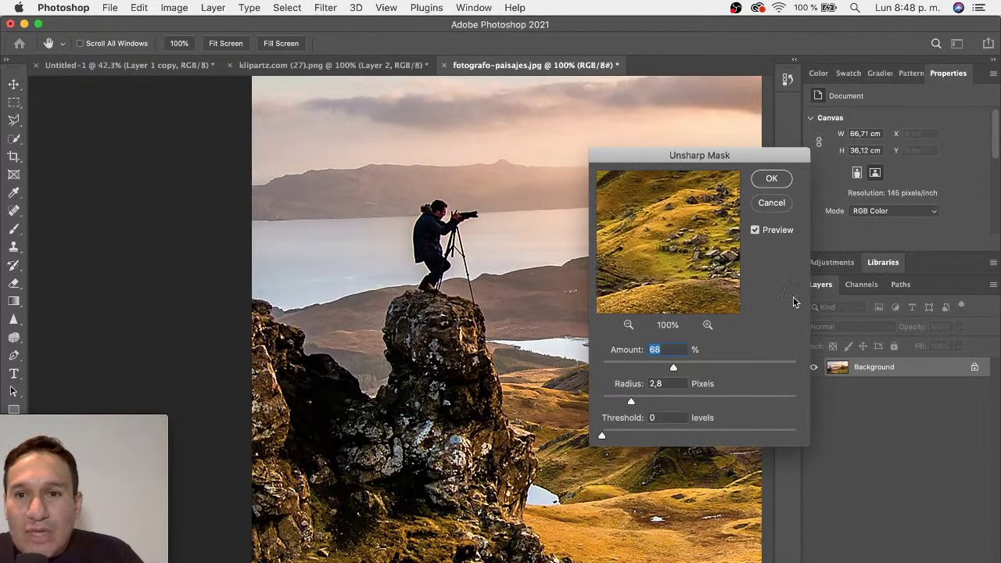
{"action": "left_click_drag", "start_coordinate": [657, 219], "coordinate": [723, 260]}
{"action": "mouse_move", "coordinate": [616, 216]}
{"action": "left_mouse_down"}
{"action": "mouse_move", "coordinate": [787, 320]}
{"action": "mouse_move", "coordinate": [848, 339]}
{"action": "mouse_move", "coordinate": [869, 305]}
{"action": "mouse_move", "coordinate": [829, 269]}
{"action": "mouse_move", "coordinate": [961, 280]}
{"action": "mouse_move", "coordinate": [957, 353]}
{"action": "left_mouse_up"}
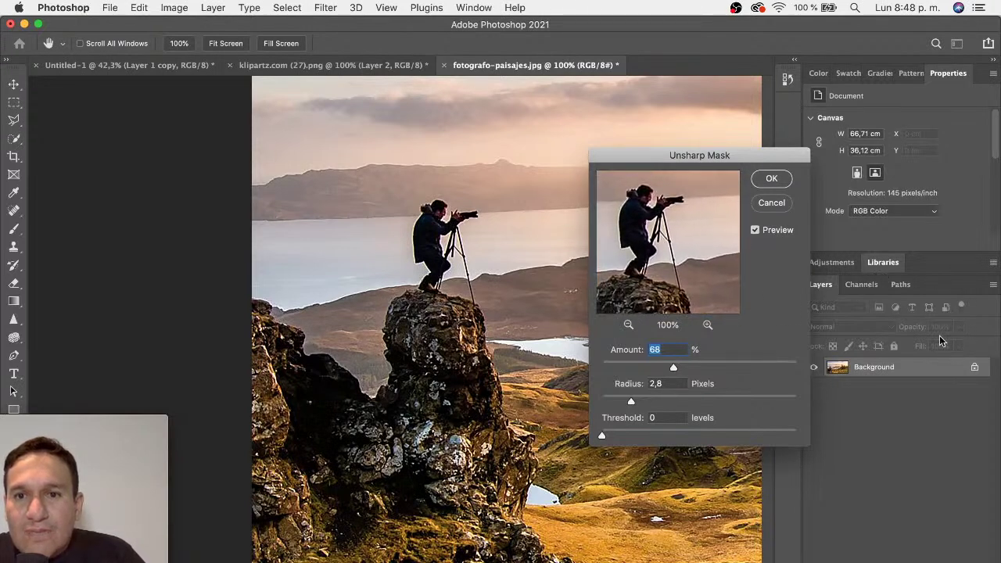
{"action": "left_click", "coordinate": [756, 232]}
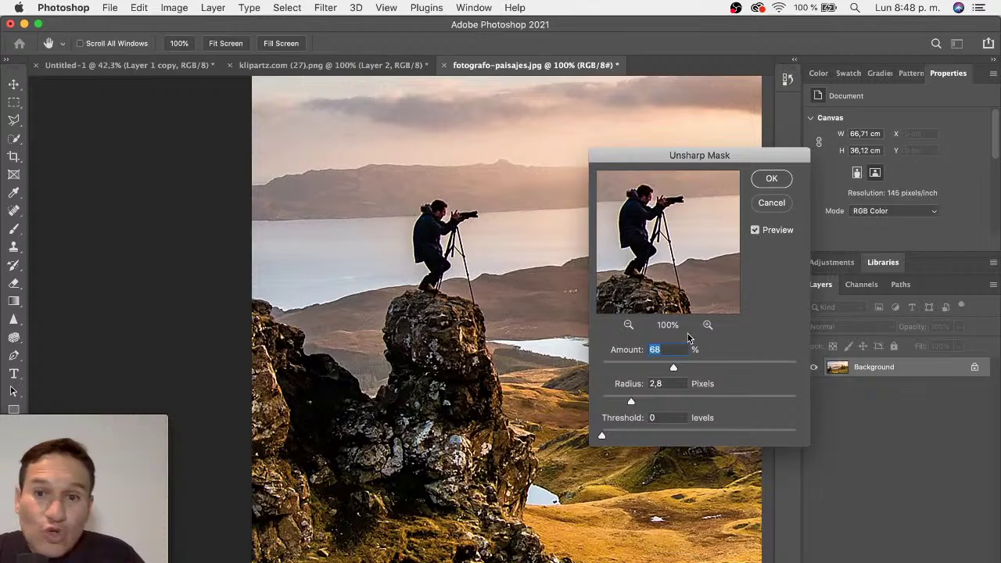
{"action": "type", "text": "6"}
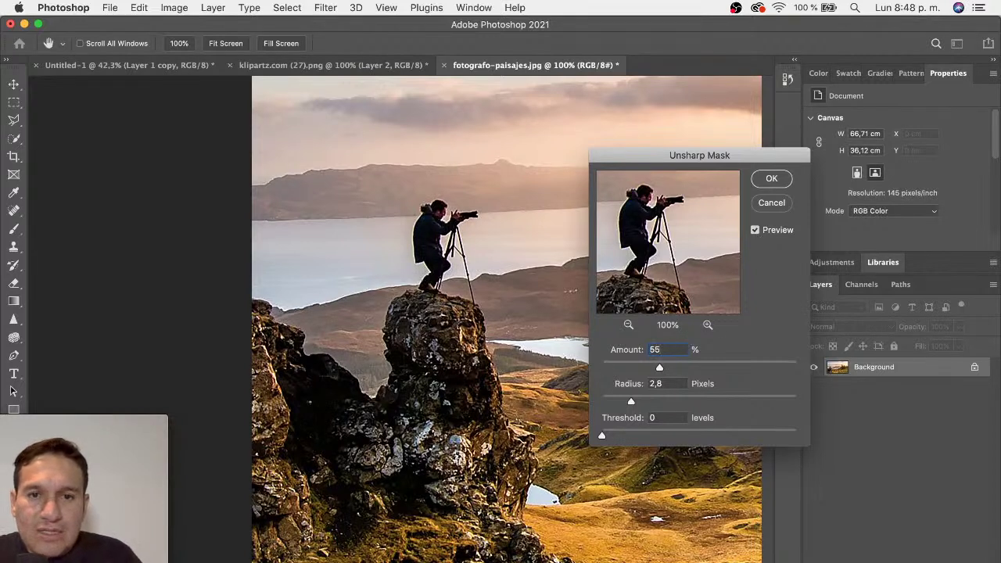
{"action": "left_click", "coordinate": [770, 181]}
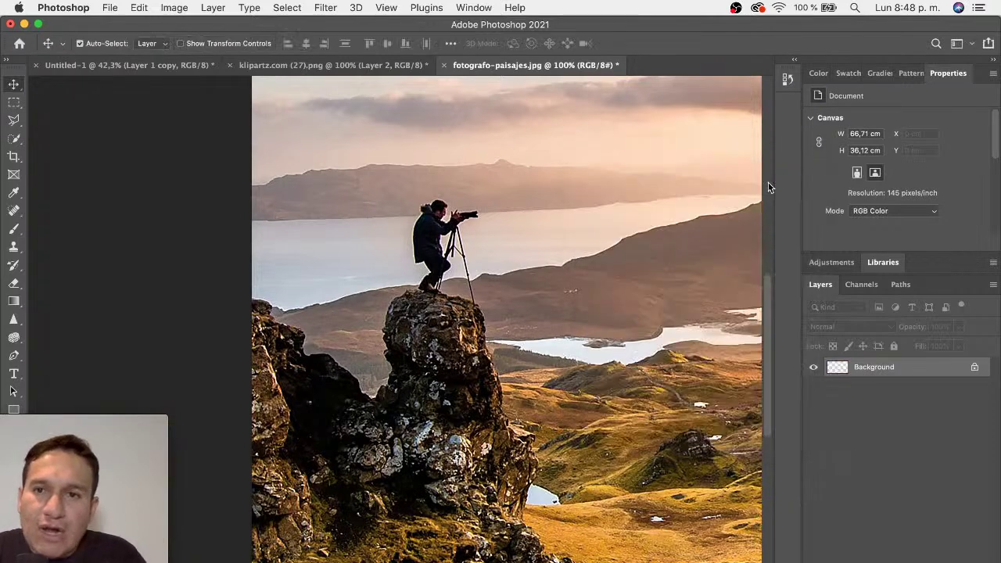
- Add 4% noise to the landscape photo with the Add Noise filter
{"action": "left_click", "coordinate": [325, 7]}
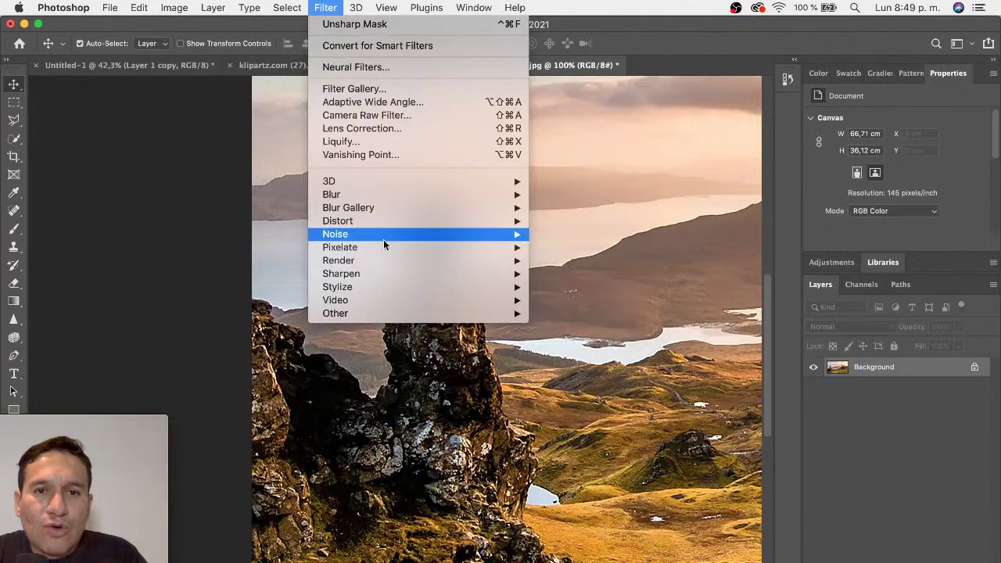
{"action": "mouse_move", "coordinate": [335, 234]}
{"action": "left_click", "coordinate": [565, 234]}
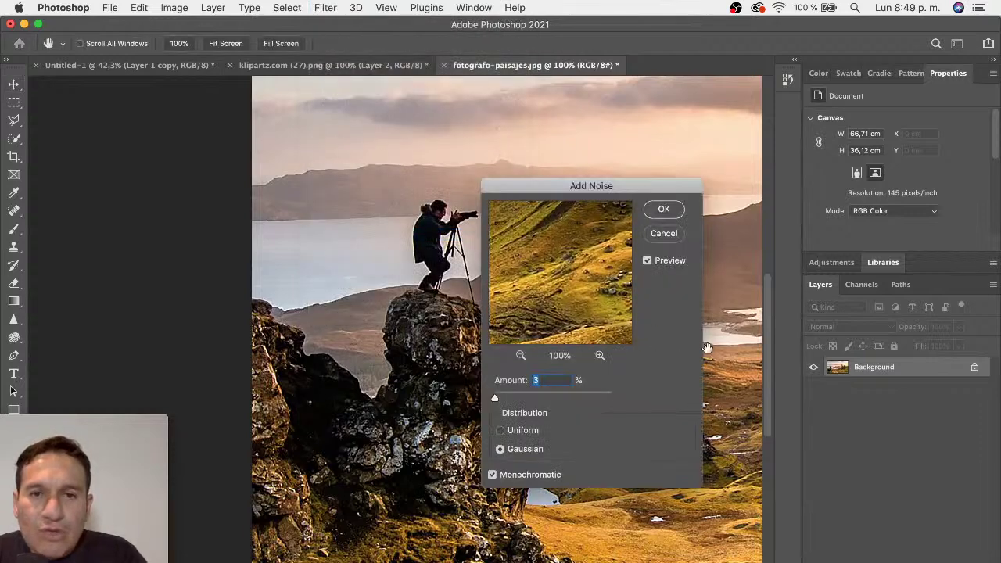
{"action": "left_click_drag", "start_coordinate": [538, 190], "coordinate": [667, 278]}
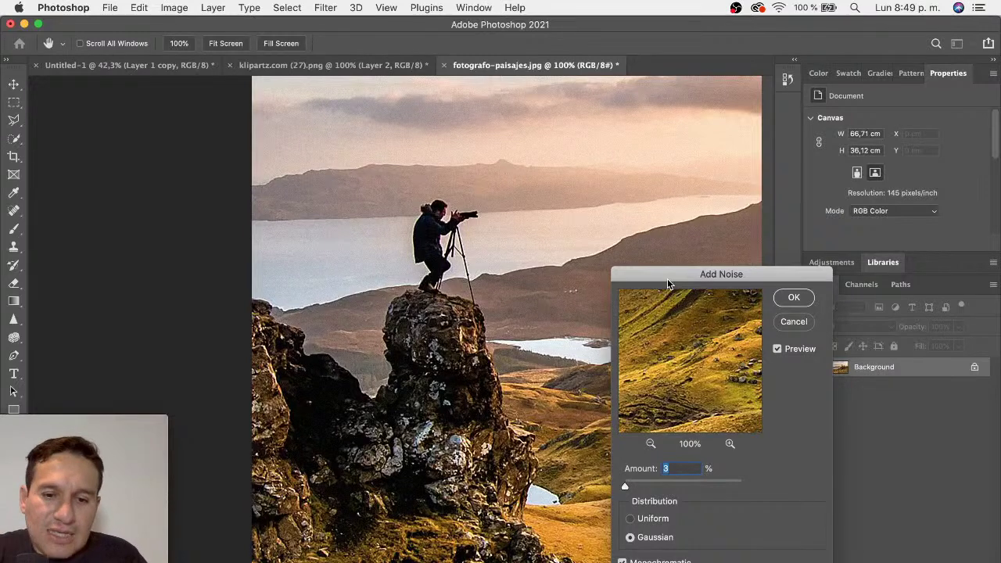
{"action": "key", "text": "Up"}
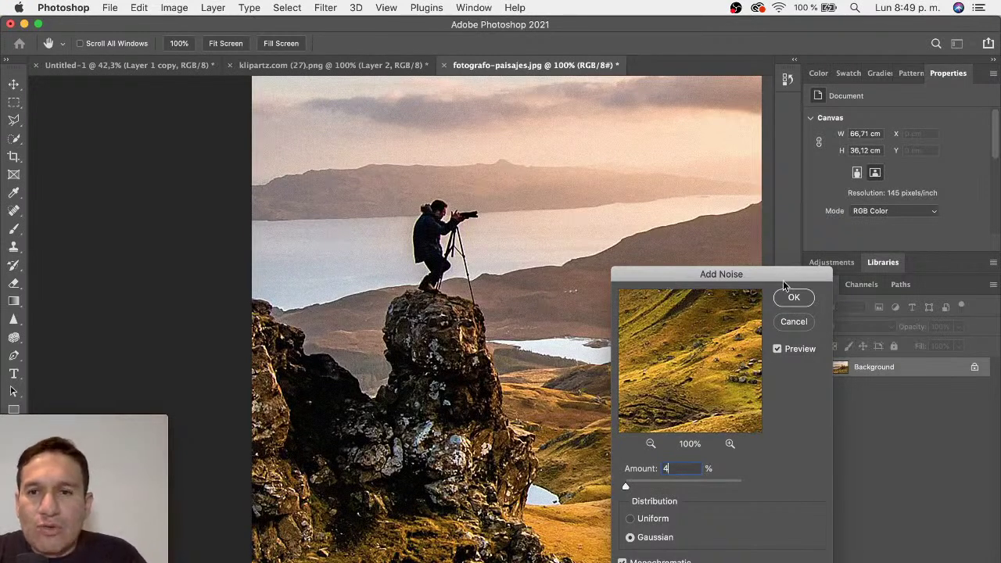
{"action": "left_click", "coordinate": [790, 299]}
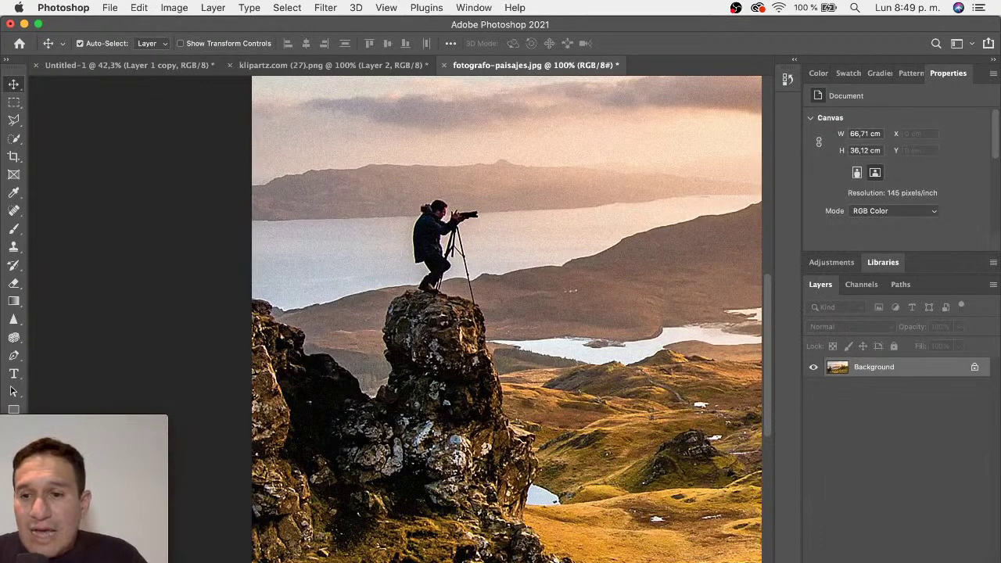
{"action": "left_click", "coordinate": [884, 560]}
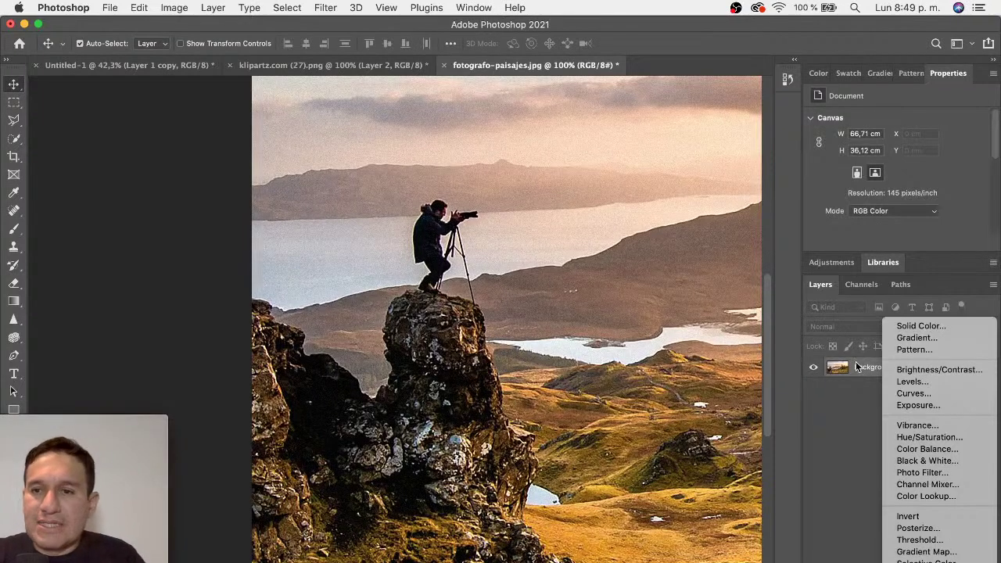
- Add a Curves adjustment layer and float its Properties panel at full size
{"action": "left_click", "coordinate": [975, 401]}
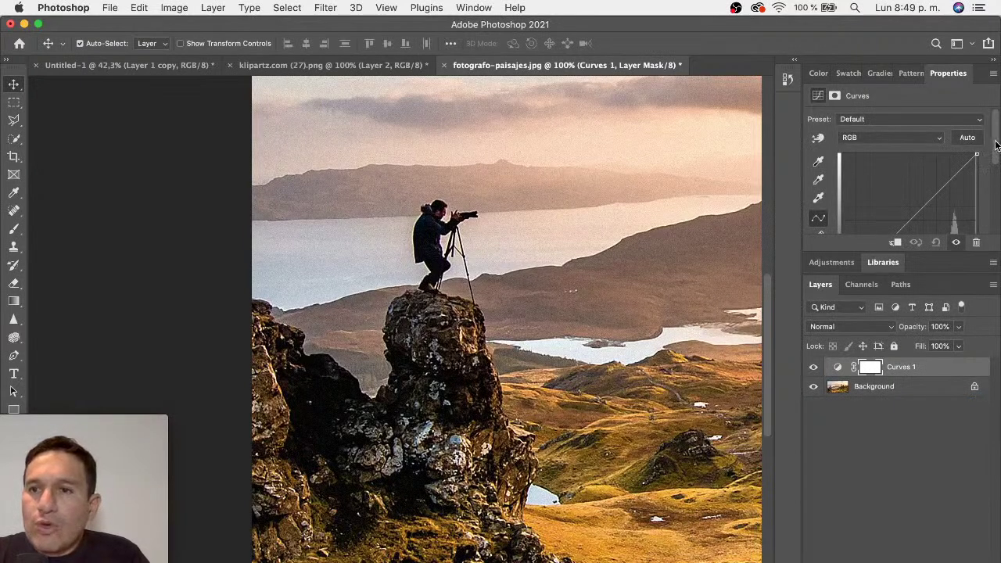
{"action": "left_click_drag", "start_coordinate": [996, 144], "coordinate": [997, 184]}
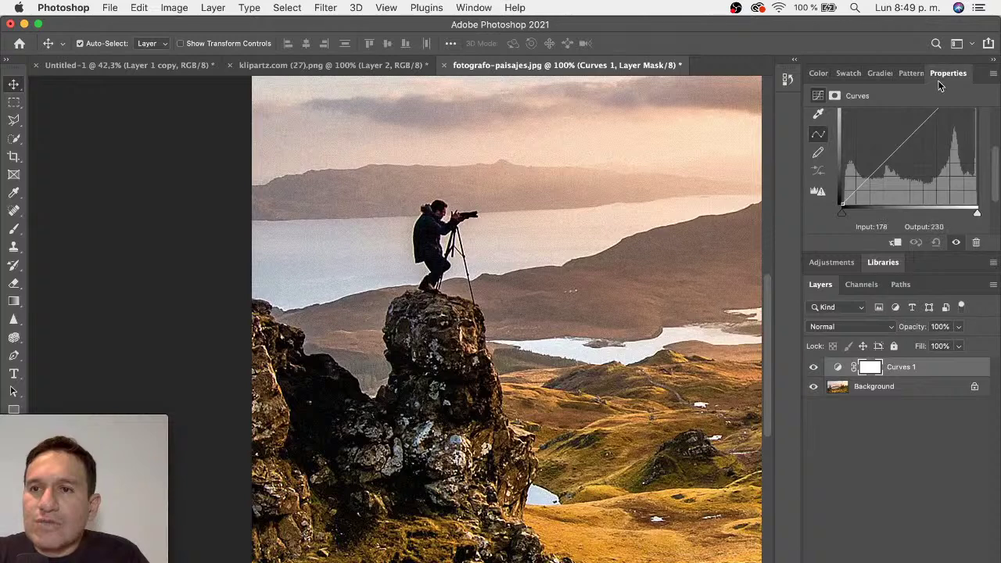
{"action": "left_click_drag", "start_coordinate": [947, 75], "coordinate": [714, 152]}
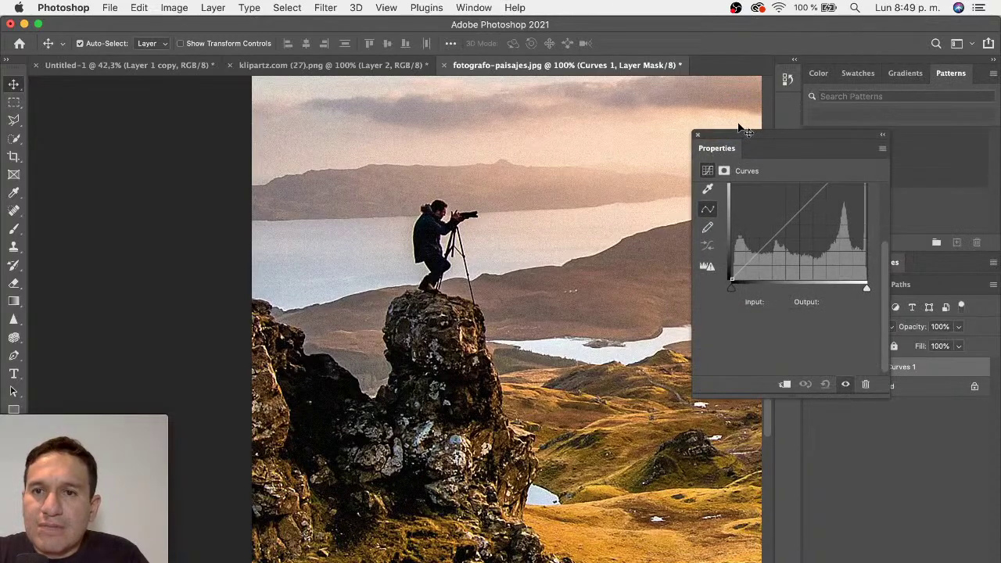
{"action": "scroll", "coordinate": [758, 251], "scroll_direction": "up", "scroll_amount": 3}
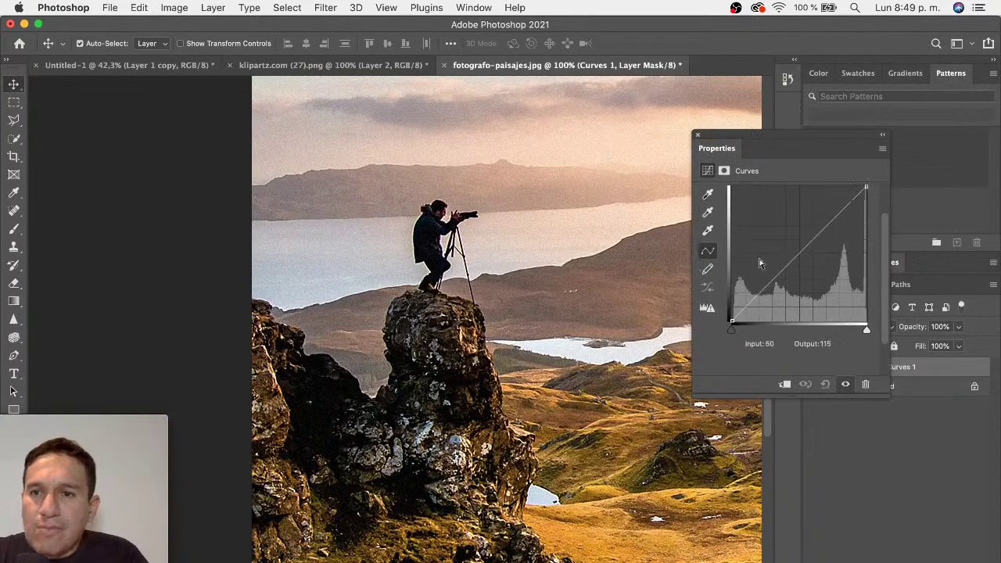
{"action": "left_click_drag", "start_coordinate": [795, 397], "coordinate": [795, 508]}
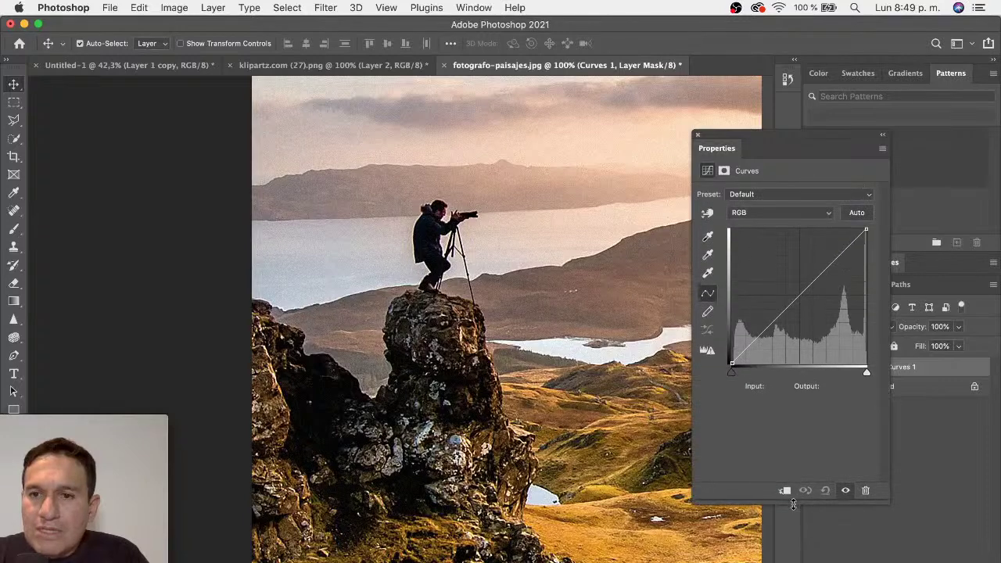
{"action": "left_click", "coordinate": [708, 214]}
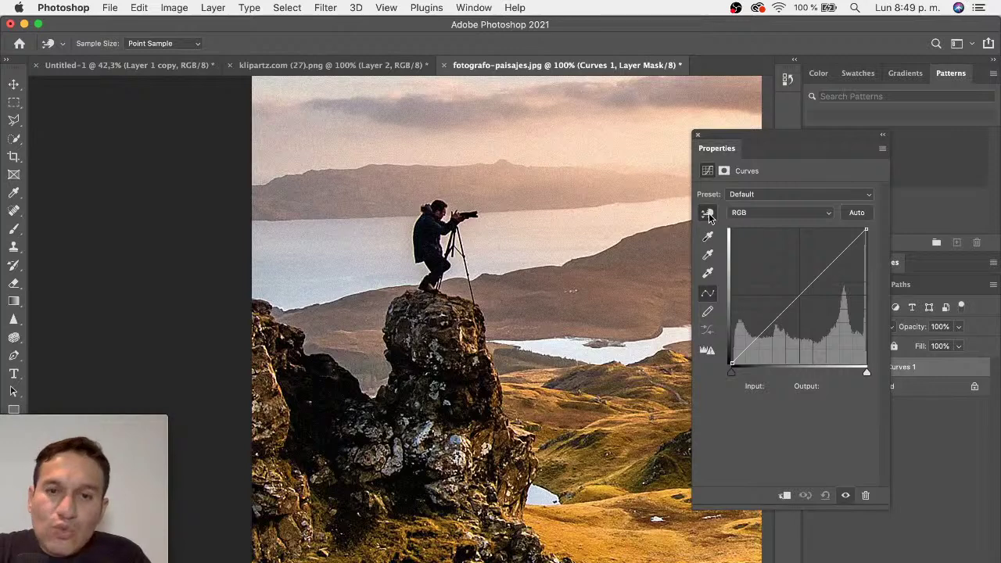
{"action": "key", "text": "super+0"}
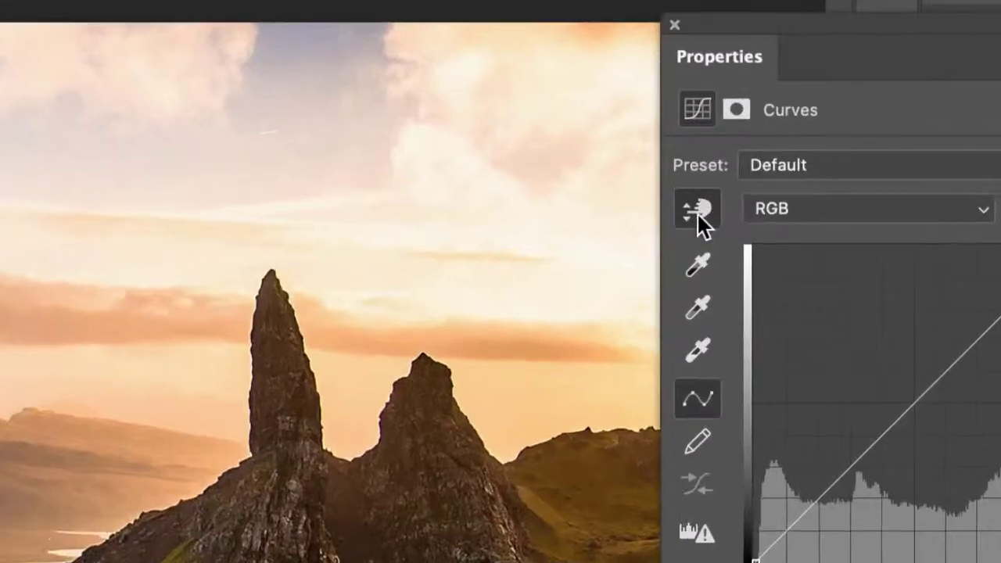
{"action": "left_click", "coordinate": [694, 539]}
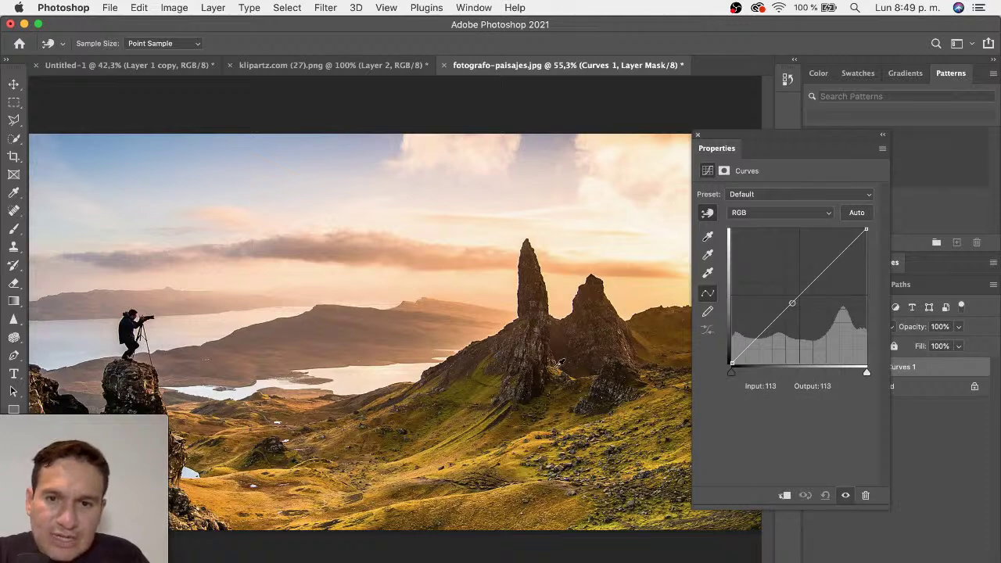
- Raise a curve point at input 67 to output 78, then compare before and after
{"action": "left_click", "coordinate": [557, 374]}
{"action": "left_click_drag", "start_coordinate": [557, 374], "coordinate": [559, 366]}
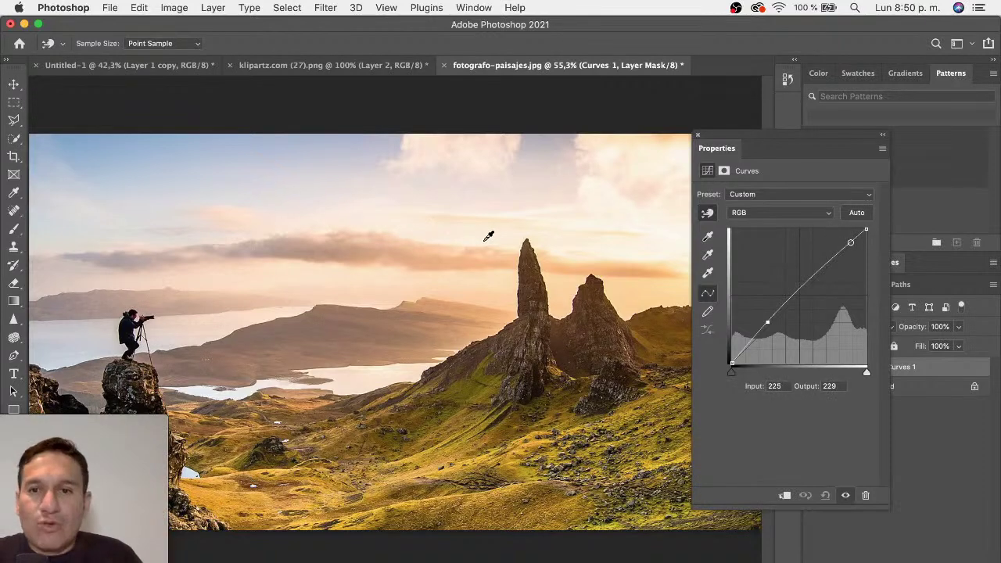
{"action": "left_click", "coordinate": [700, 137]}
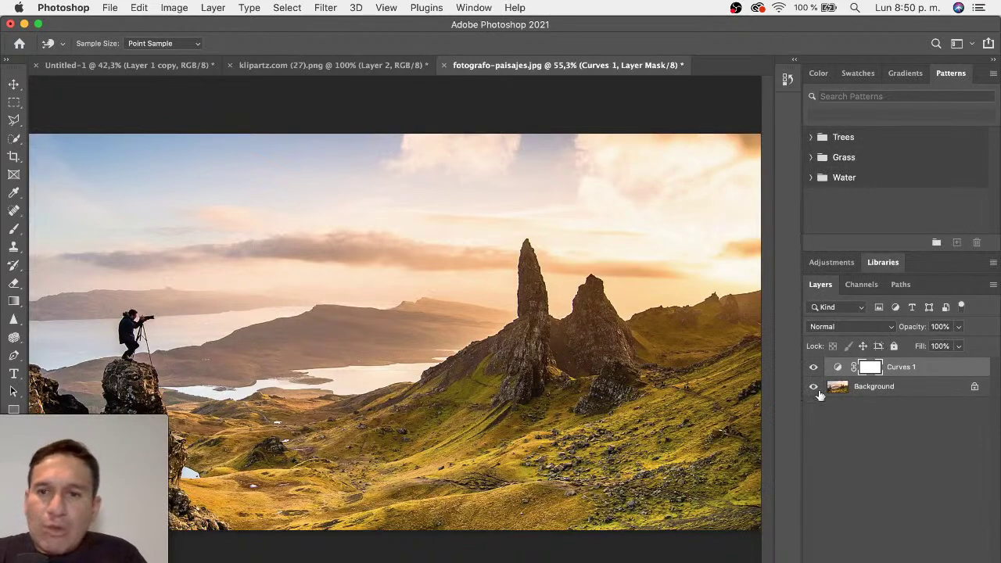
{"action": "left_click", "coordinate": [815, 366]}
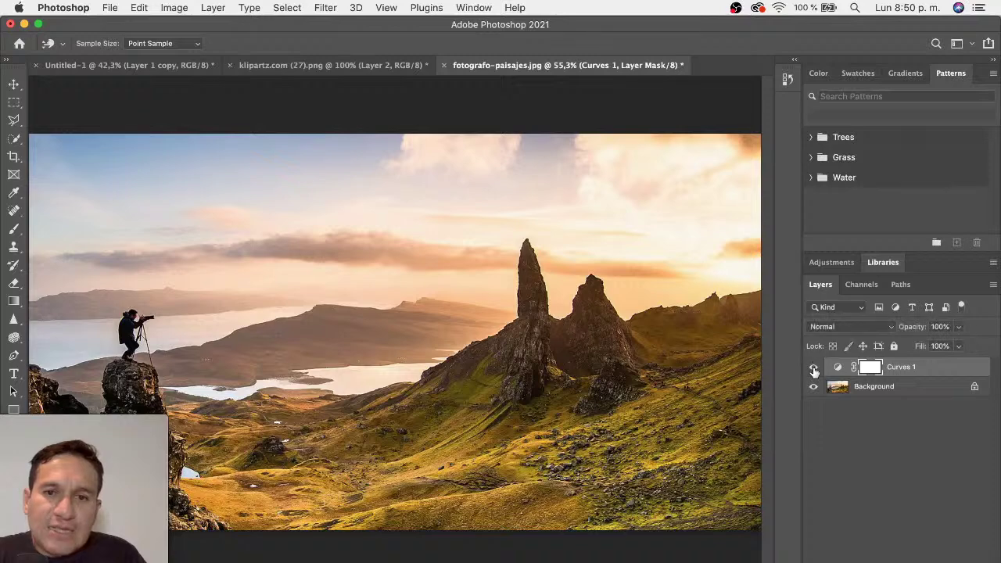
{"action": "left_click", "coordinate": [814, 368]}
{"action": "left_click", "coordinate": [814, 367]}
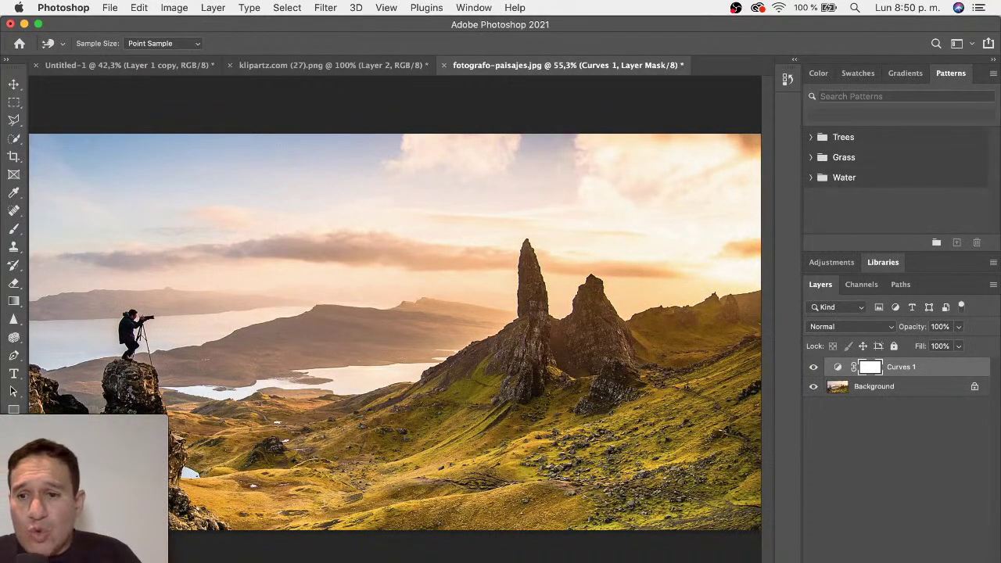
- Add a Hue/Saturation layer with +20 saturation and compare against the unadjusted Background
{"action": "left_click", "coordinate": [887, 556]}
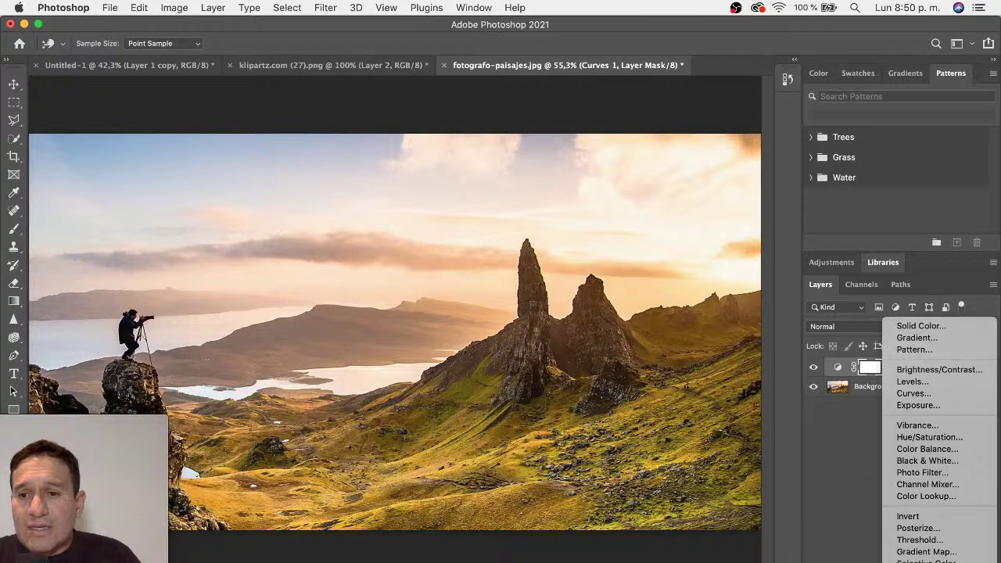
{"action": "left_click", "coordinate": [948, 438]}
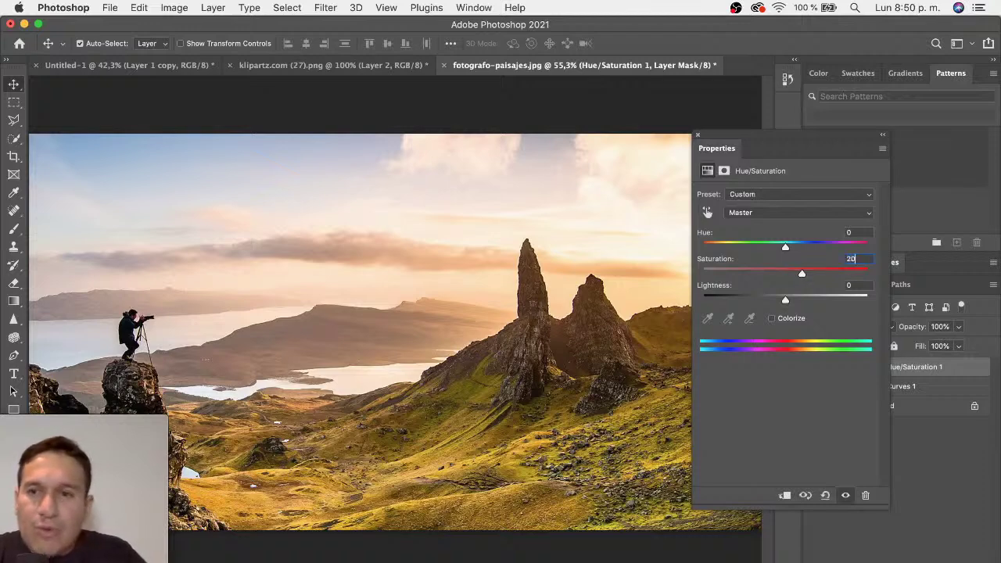
{"action": "left_click", "coordinate": [699, 136]}
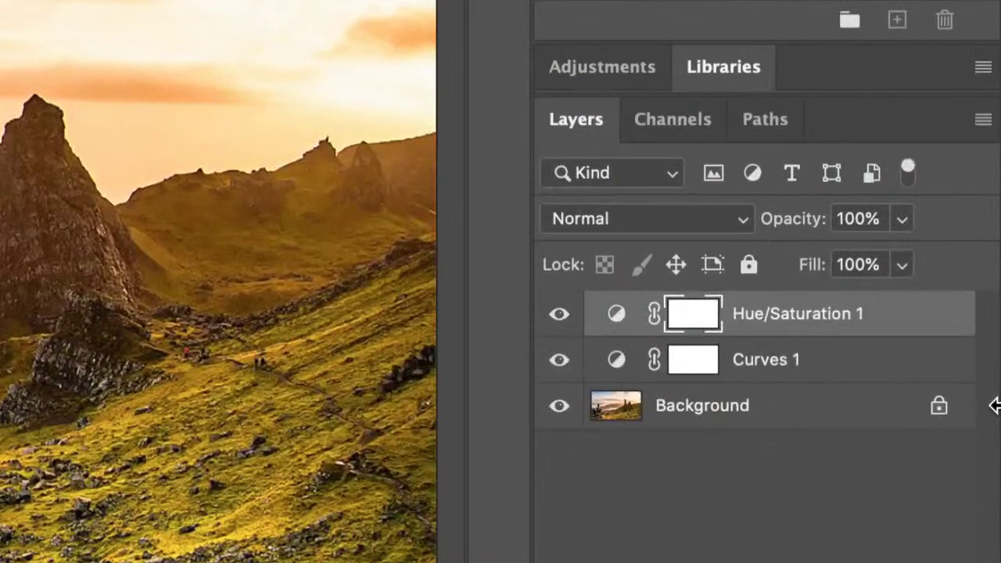
{"action": "left_click", "coordinate": [557, 410], "text": "alt"}
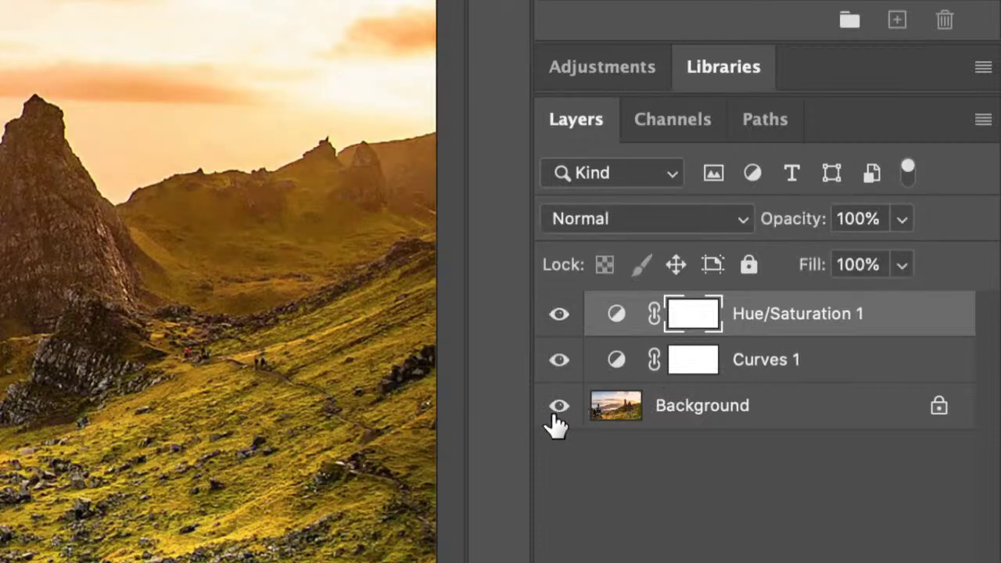
{"action": "left_click", "coordinate": [558, 408], "text": "alt"}
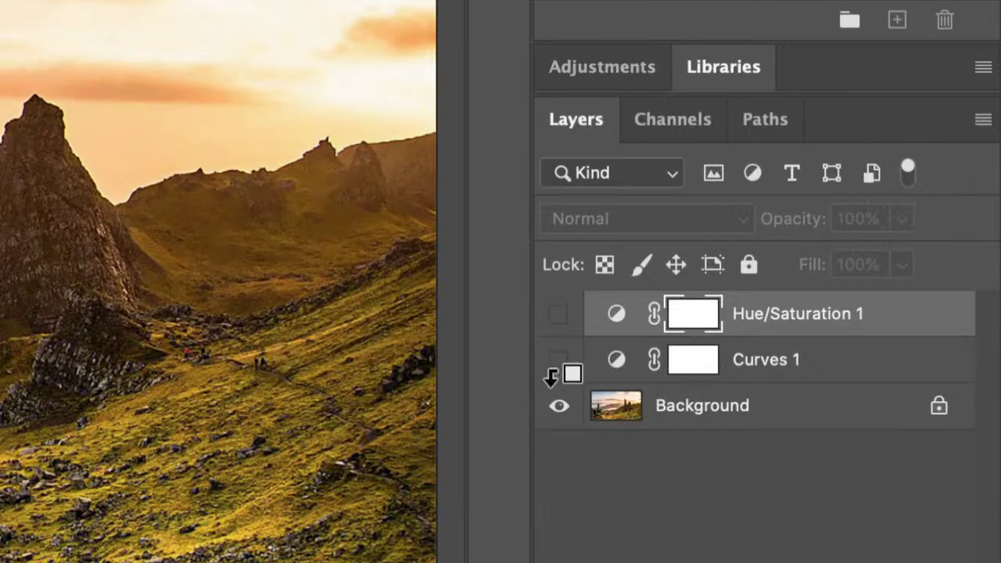
{"action": "left_click", "coordinate": [560, 409], "text": "alt"}
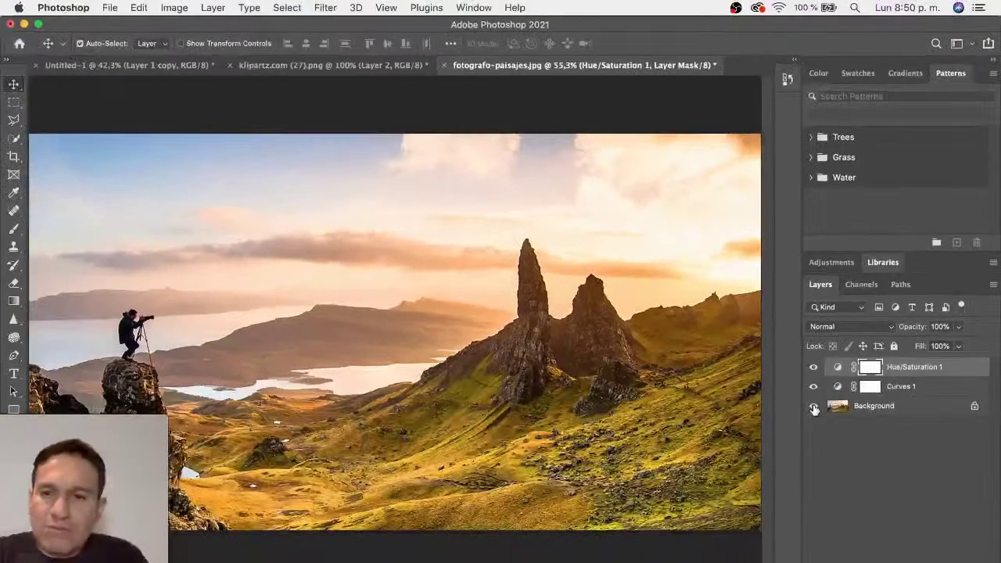
- Stamp the visible layers into Layer 1 and drag it into the Untitled-1 template
{"action": "left_click", "coordinate": [814, 407], "text": "alt"}
{"action": "left_click", "coordinate": [814, 407], "text": "alt"}
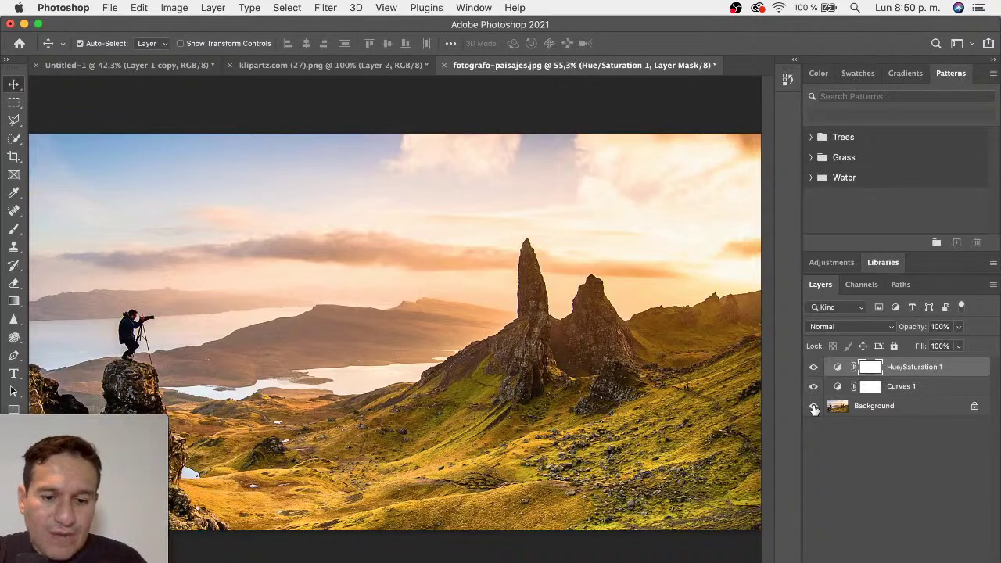
{"action": "key", "text": "super+alt+shift+e"}
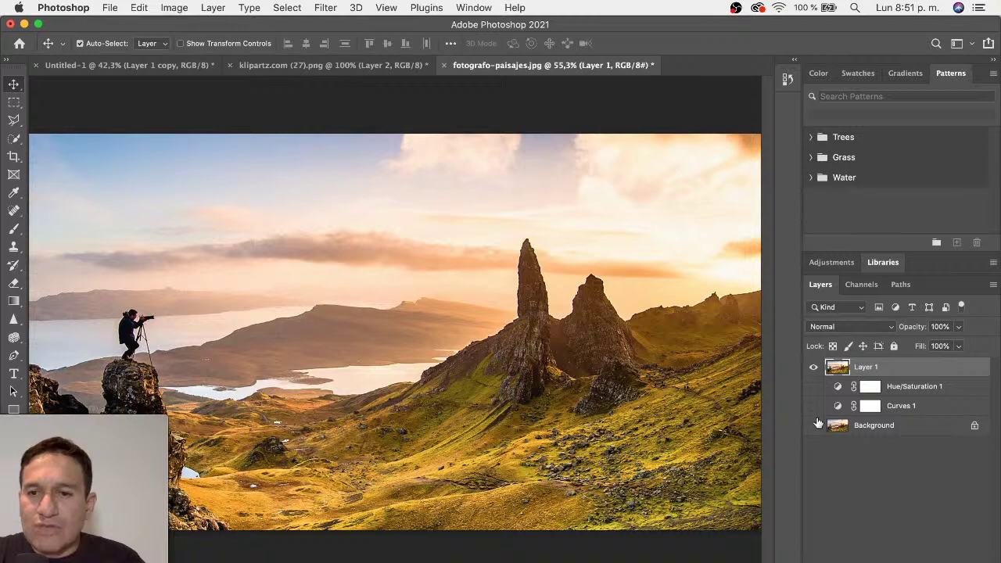
{"action": "mouse_move", "coordinate": [835, 373]}
{"action": "left_mouse_down"}
{"action": "mouse_move", "coordinate": [113, 61]}
{"action": "mouse_move", "coordinate": [380, 290]}
{"action": "left_mouse_up"}
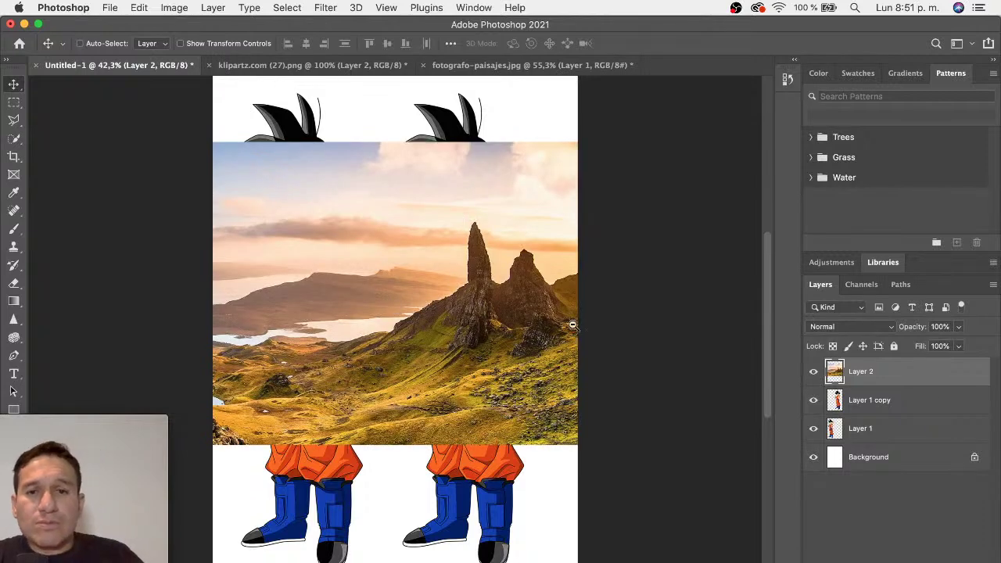
- Rotate the placed landscape -90° to fill the portrait template and hide the Goku layer
{"action": "scroll", "coordinate": [573, 324], "scroll_direction": "down", "scroll_amount": 3}
{"action": "scroll", "coordinate": [539, 327], "scroll_direction": "down", "scroll_amount": 2}
{"action": "key", "text": "super+t"}
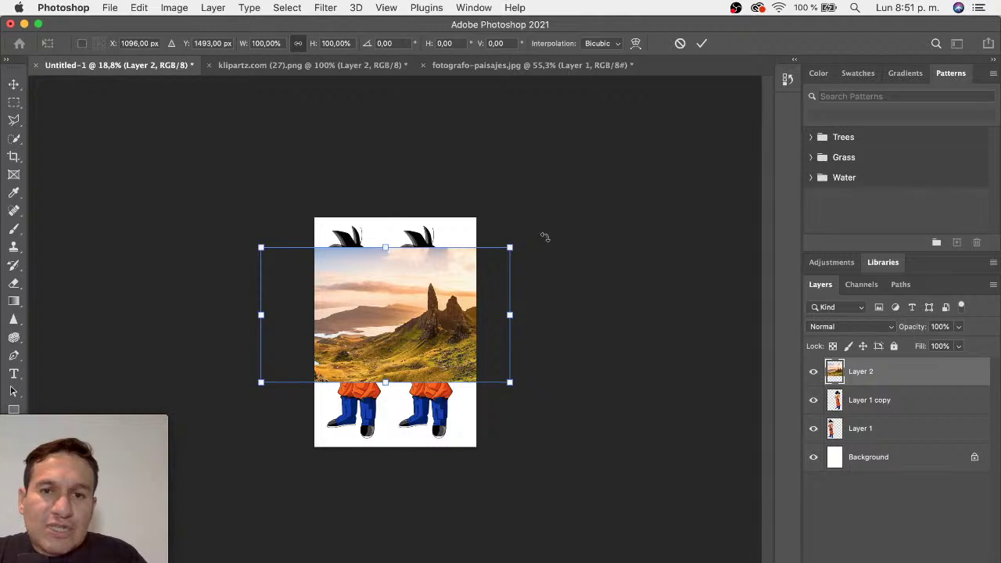
{"action": "left_click_drag", "start_coordinate": [545, 237], "coordinate": [336, 190]}
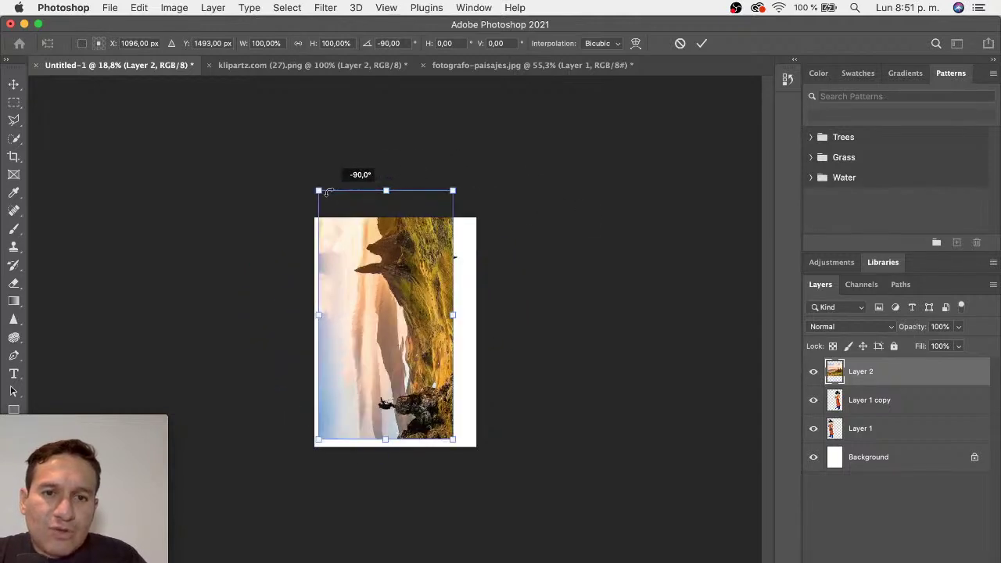
{"action": "left_click_drag", "start_coordinate": [329, 191], "coordinate": [336, 224]}
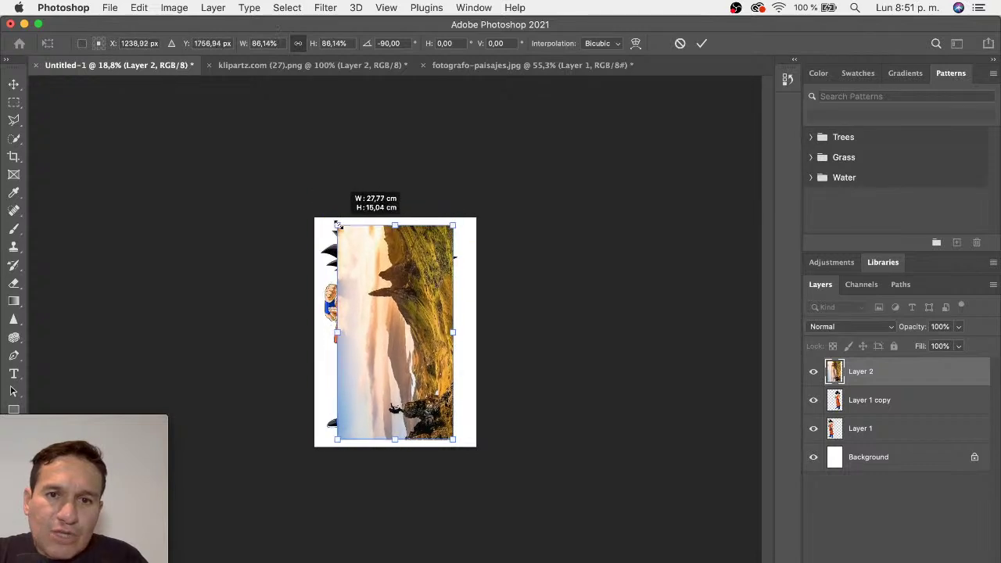
{"action": "key", "text": "Return"}
{"action": "key", "text": "super+0"}
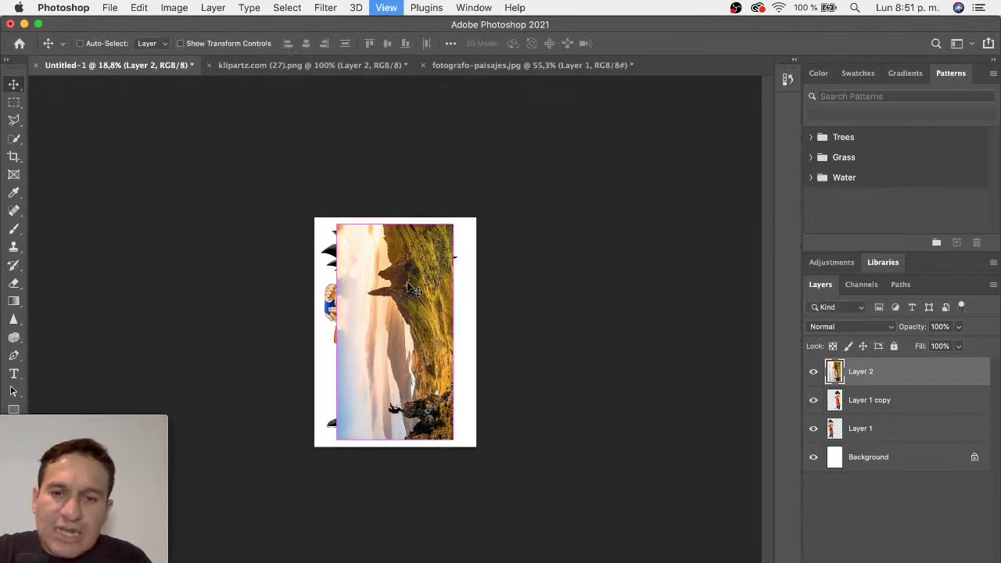
{"action": "left_click", "coordinate": [813, 430]}
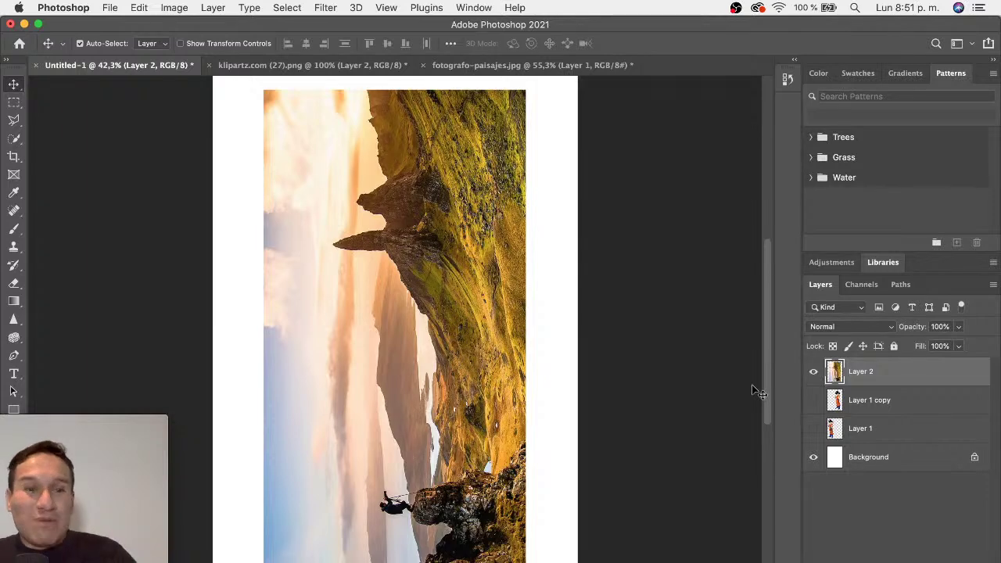
{"action": "key", "text": "super+Tab"}
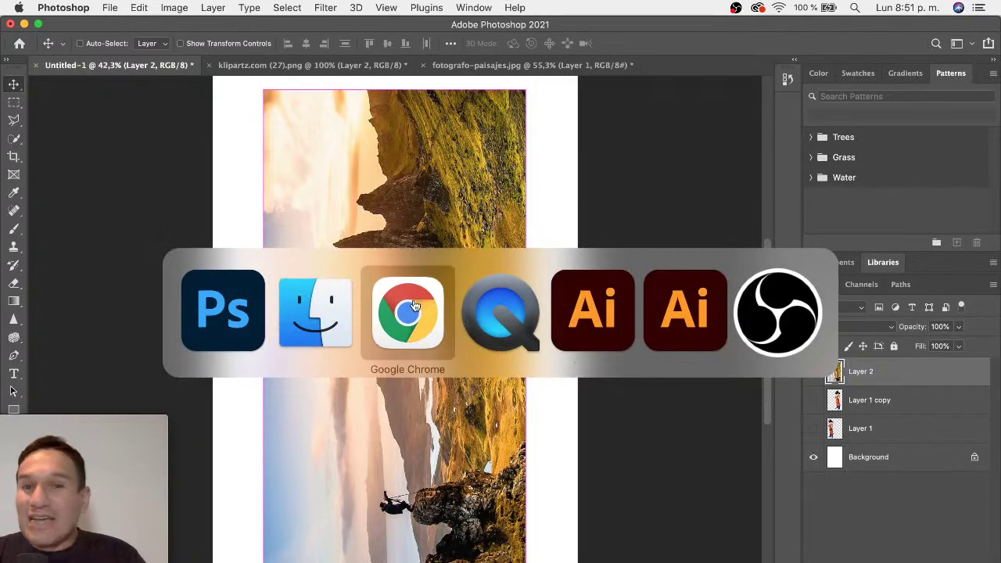
- Review the YouTube Studio livestream, resize the webcam preview, and return to Finder
{"action": "left_click", "coordinate": [415, 305]}
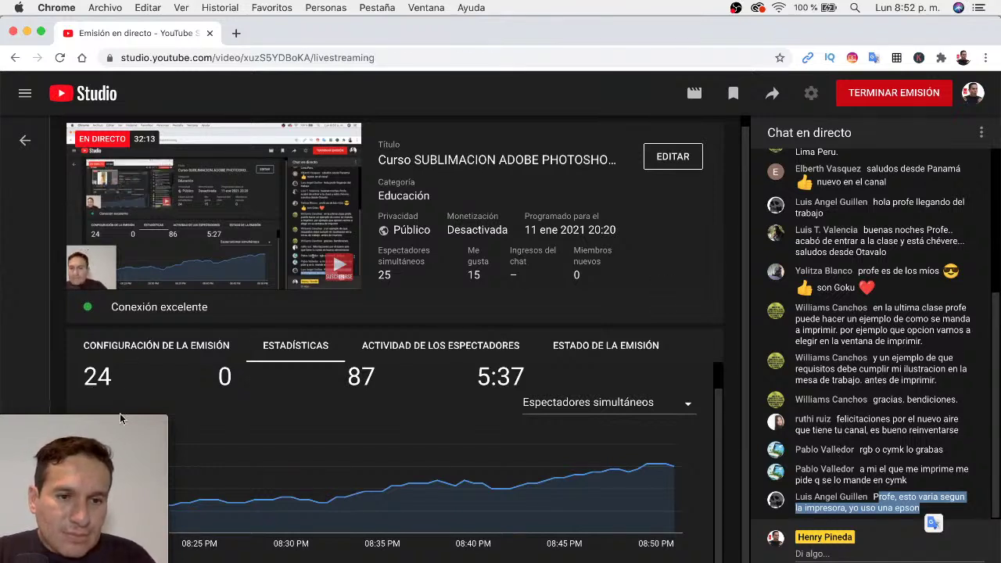
{"action": "left_click_drag", "start_coordinate": [118, 420], "coordinate": [245, 423]}
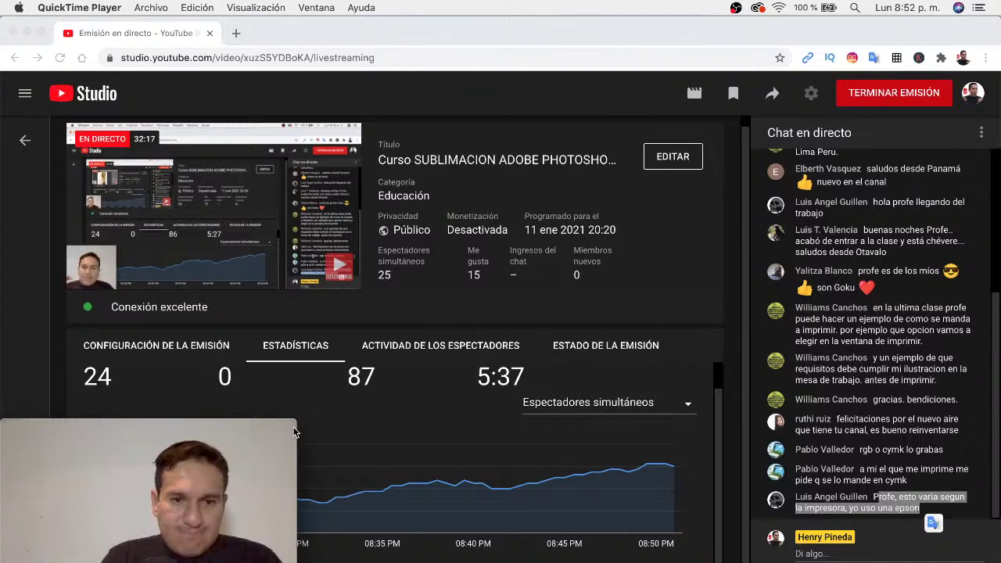
{"action": "left_click_drag", "start_coordinate": [294, 424], "coordinate": [669, 312]}
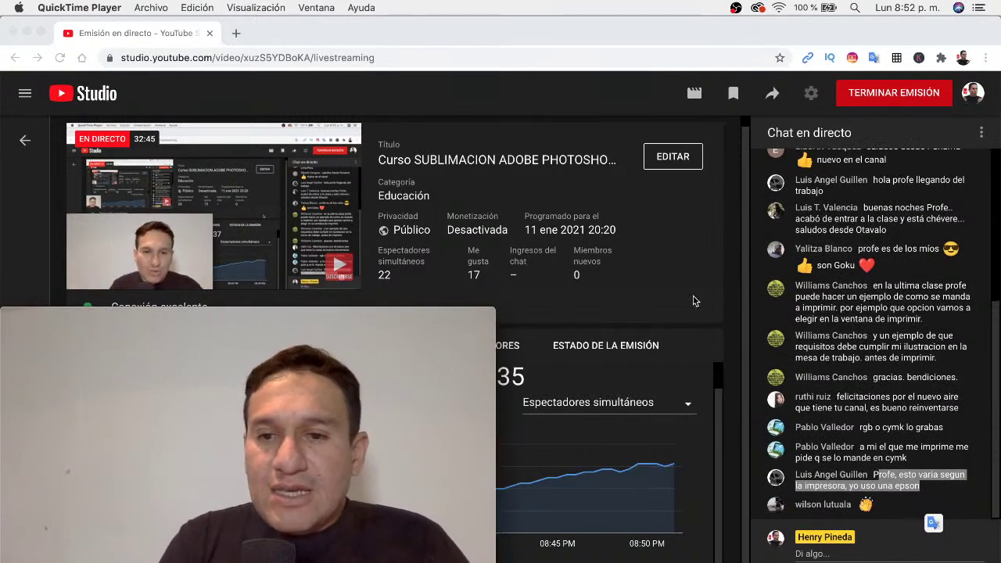
{"action": "left_click_drag", "start_coordinate": [495, 313], "coordinate": [326, 403]}
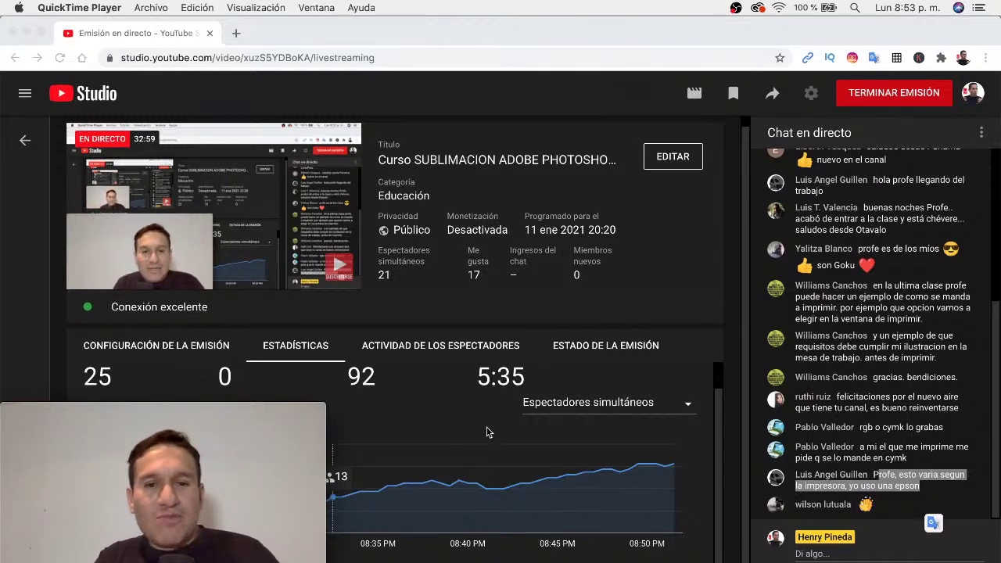
{"action": "key", "text": "super+Tab"}
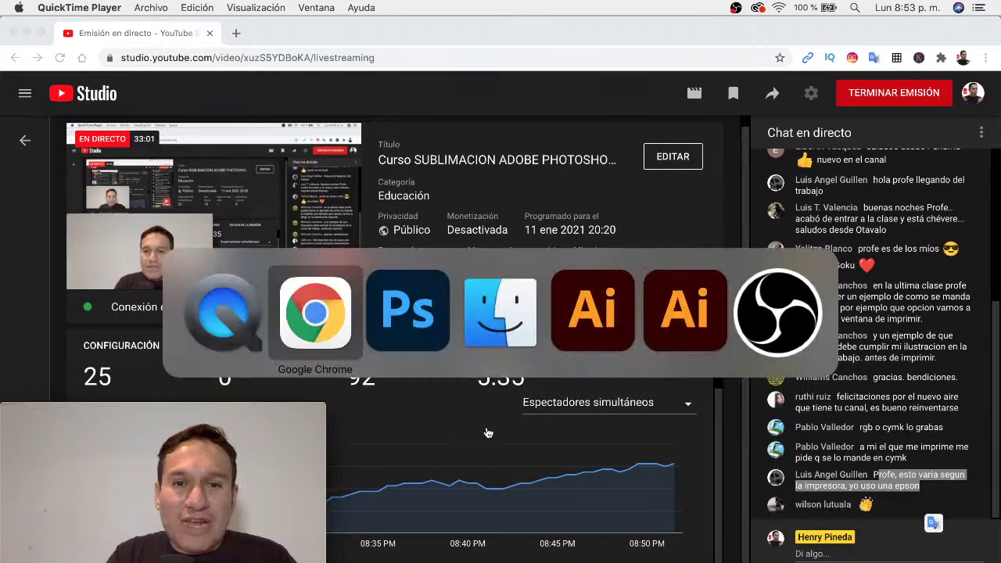
{"action": "key", "text": "super+Tab"}
{"action": "key", "text": "super+Tab"}
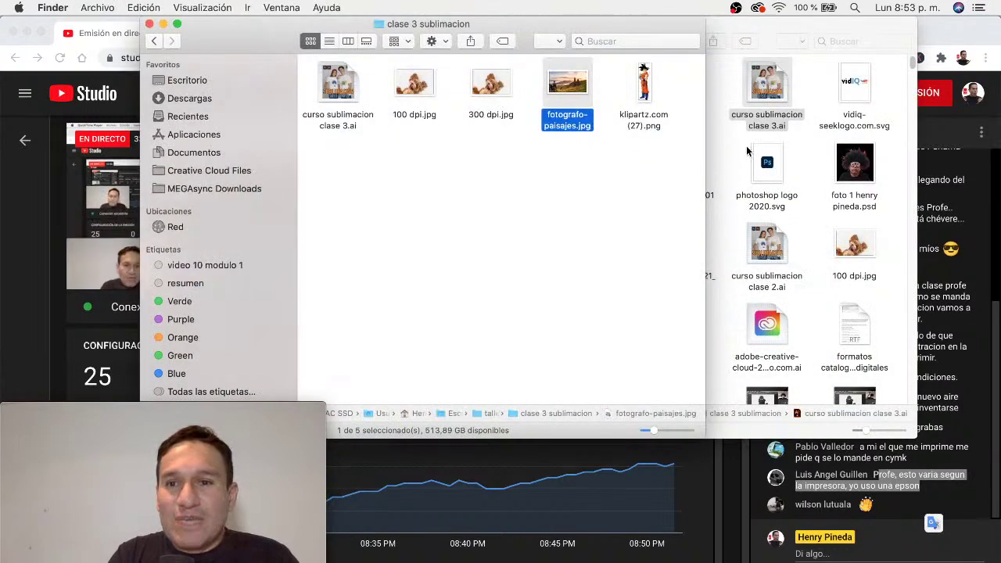
- Quick Look 'portada youtube vara magica photoshop cc.psd' from Finder's Recents, then return to Chrome
{"action": "left_click", "coordinate": [187, 81]}
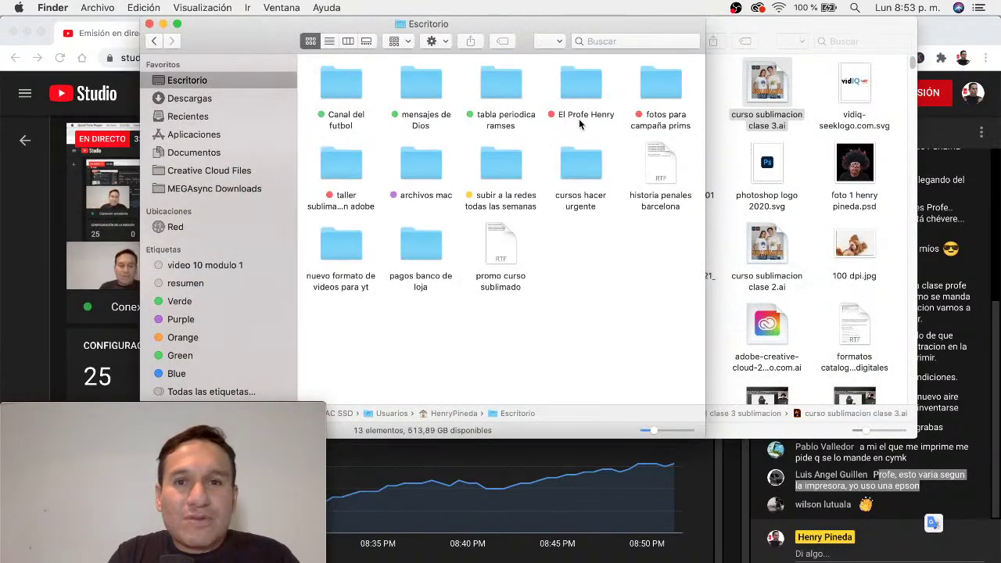
{"action": "left_click", "coordinate": [187, 115]}
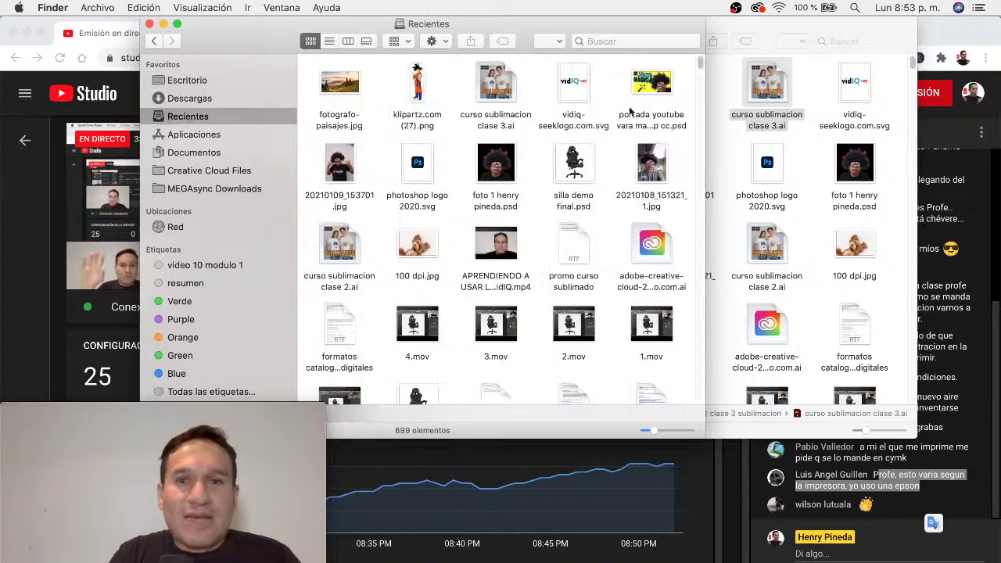
{"action": "left_click", "coordinate": [654, 80]}
{"action": "key", "text": "space"}
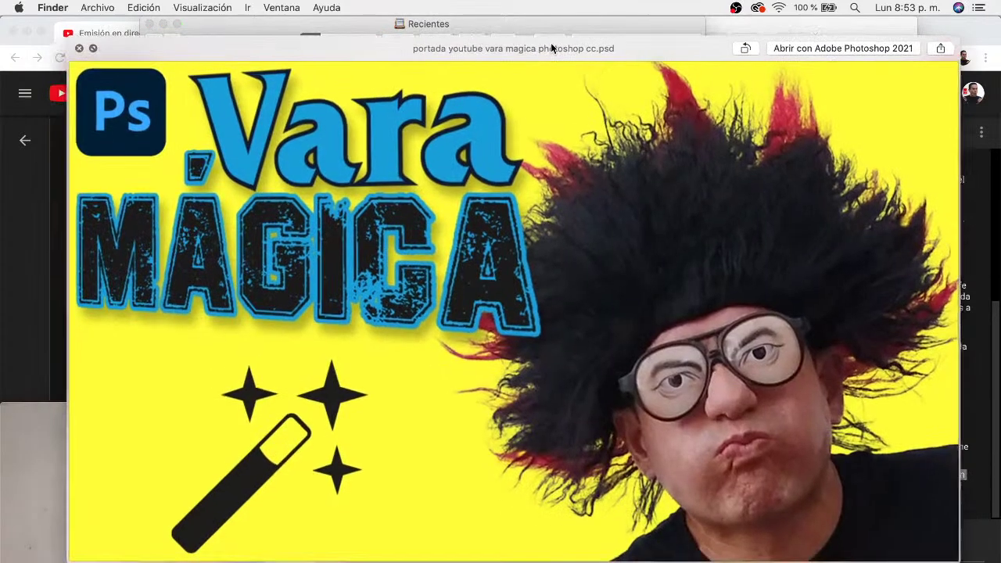
{"action": "left_click_drag", "start_coordinate": [551, 48], "coordinate": [607, 6]}
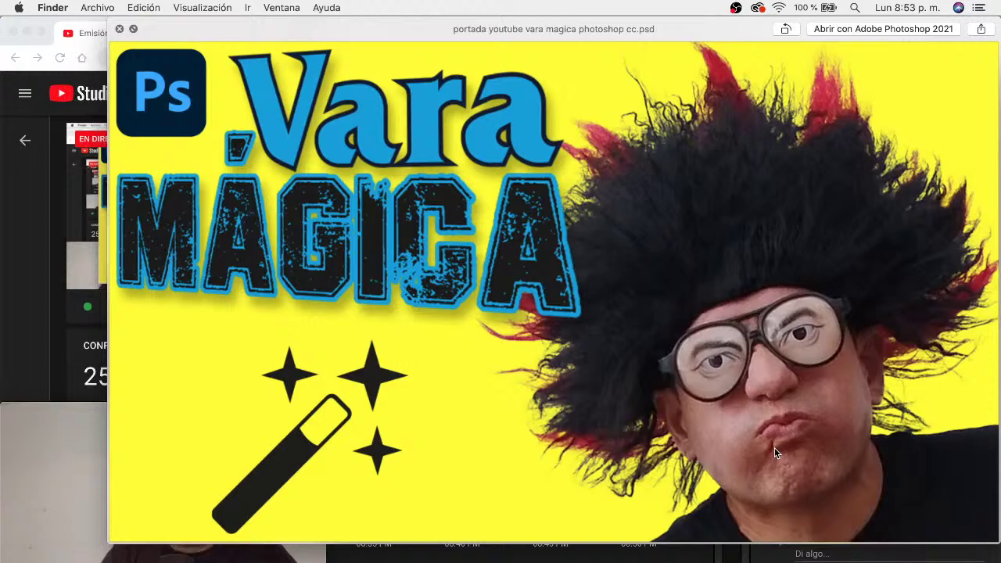
{"action": "key", "text": "space"}
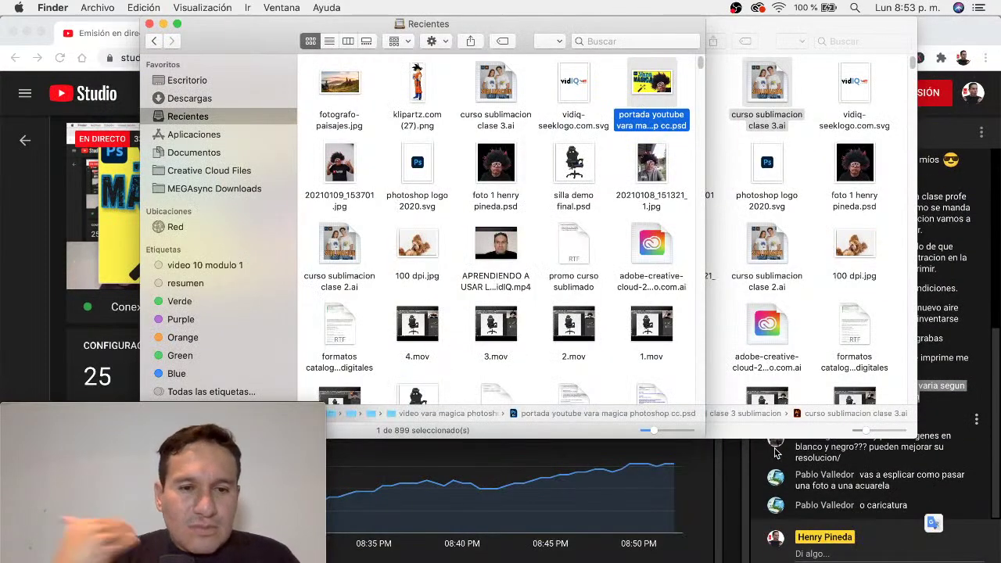
{"action": "key", "text": "super+Tab"}
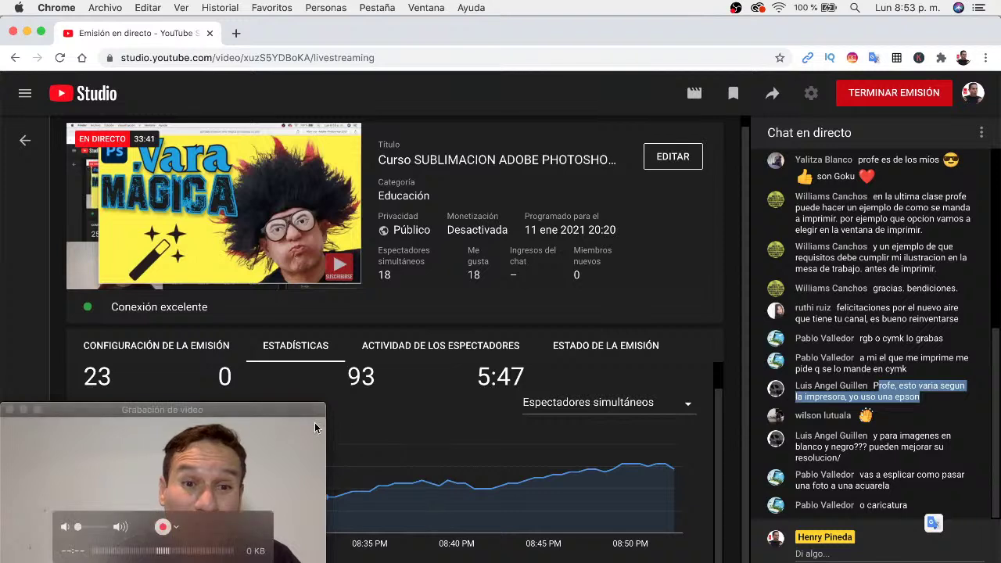
- Highlight the viewers' chat questions about image resolution and watercolor photos
{"action": "left_click_drag", "start_coordinate": [325, 403], "coordinate": [255, 406]}
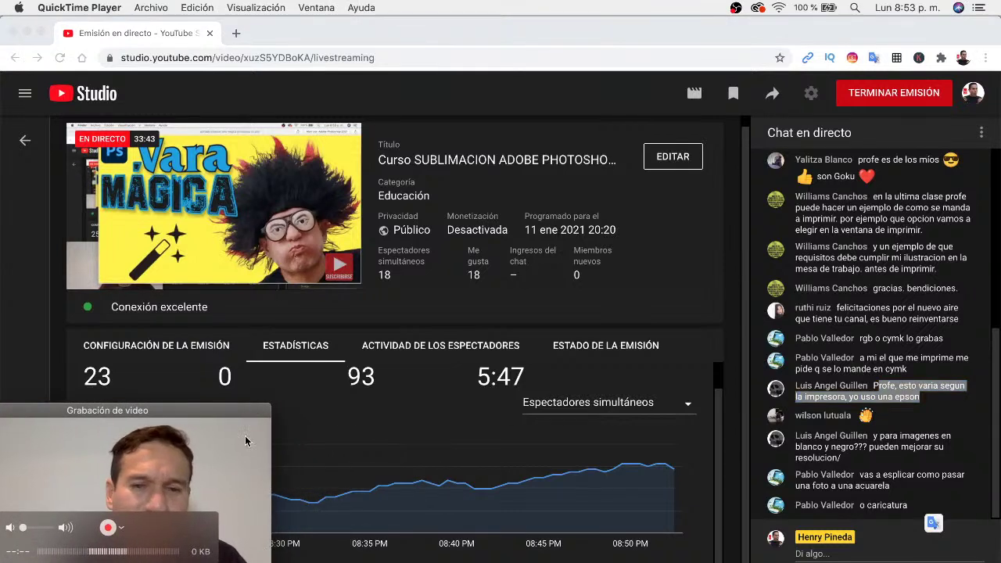
{"action": "left_click", "coordinate": [863, 454]}
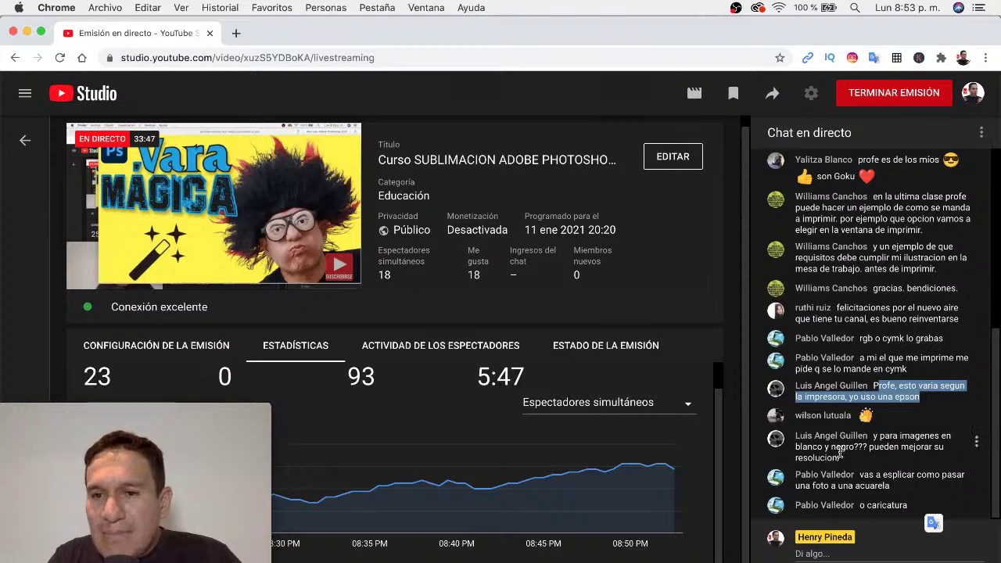
{"action": "left_click_drag", "start_coordinate": [852, 458], "coordinate": [876, 438]}
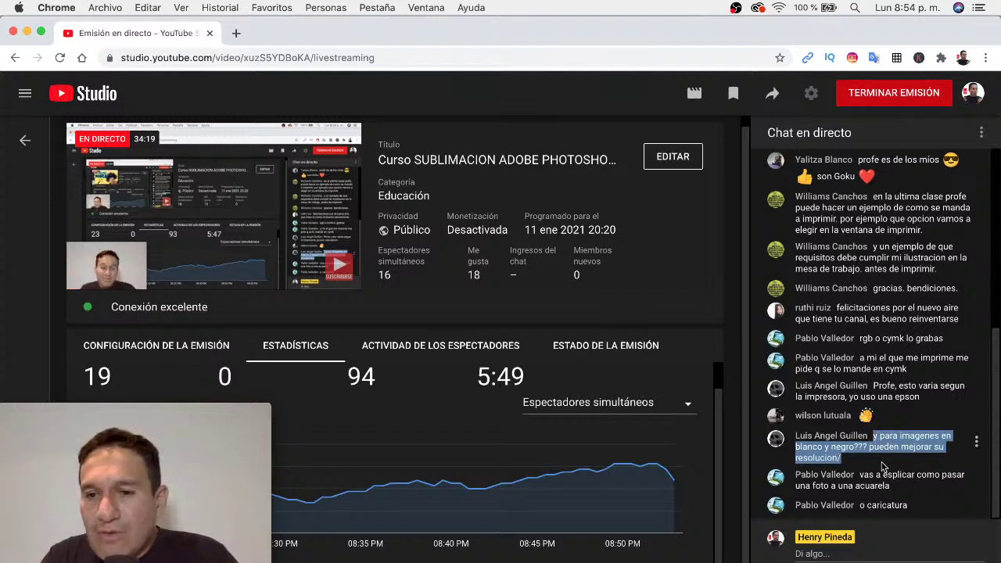
{"action": "left_click_drag", "start_coordinate": [861, 475], "coordinate": [897, 485]}
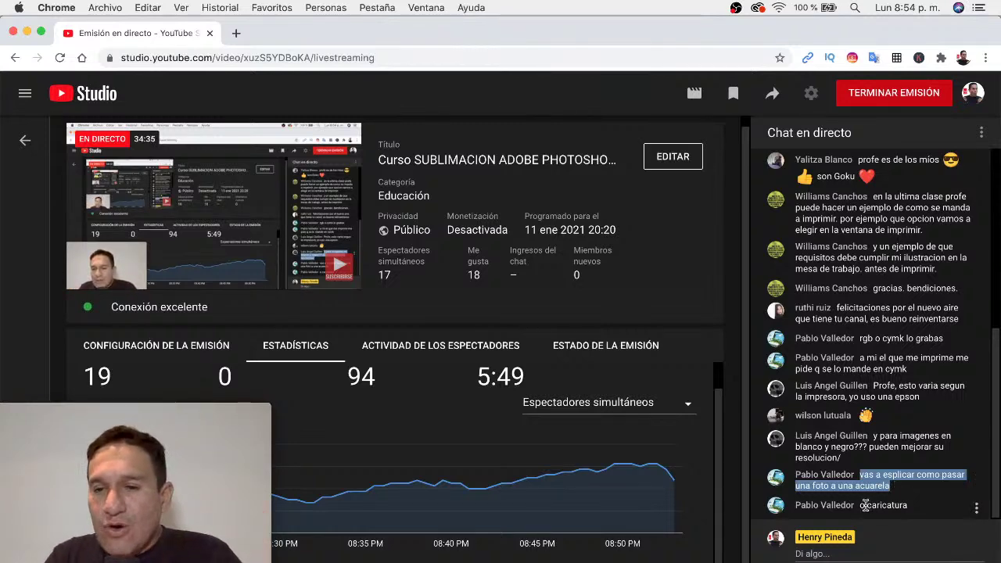
{"action": "left_click", "coordinate": [900, 479]}
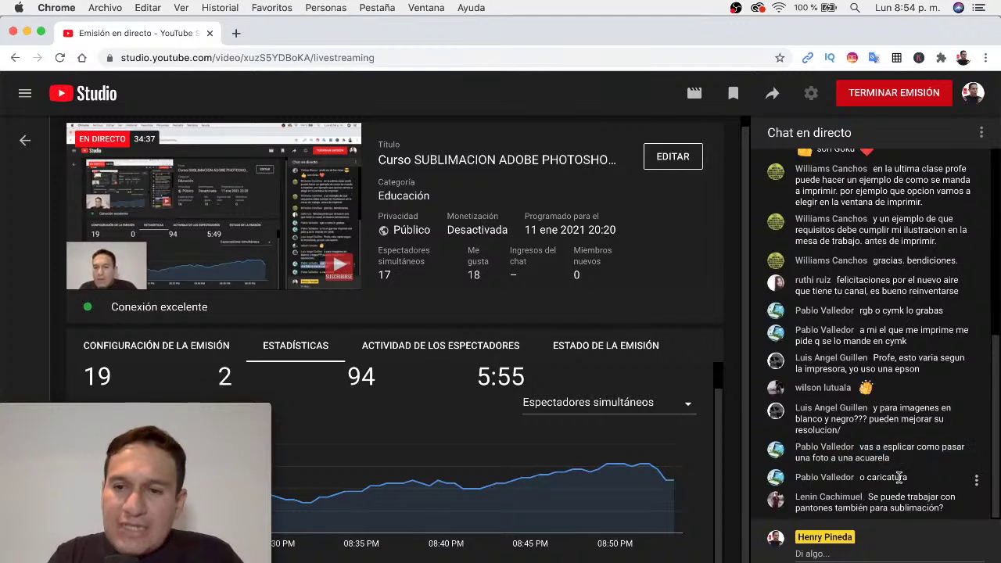
- Highlight the caricatura and Paintool SAI chat messages, then bring up the end-broadcast confirmation
{"action": "left_click_drag", "start_coordinate": [906, 479], "coordinate": [840, 469]}
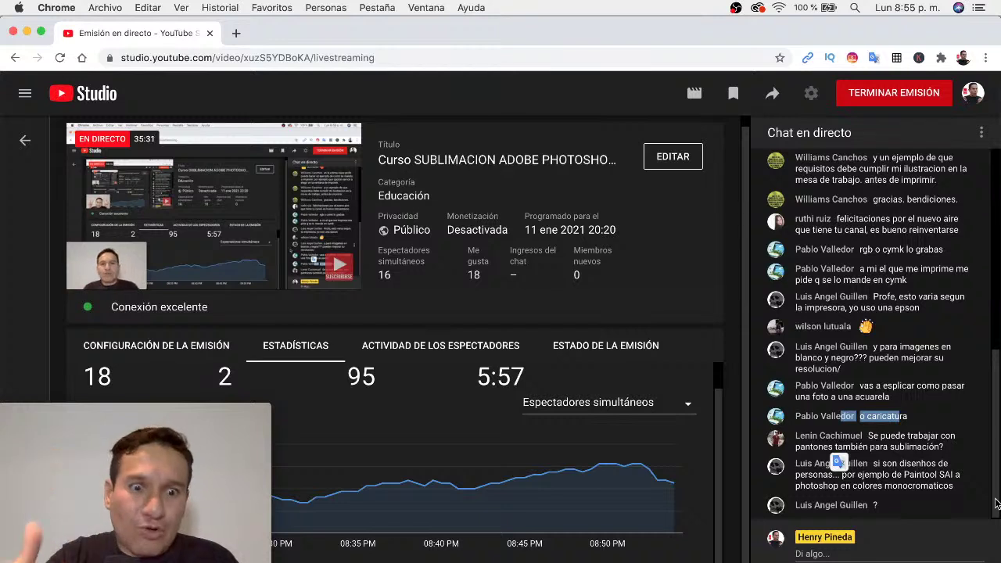
{"action": "left_click", "coordinate": [929, 461]}
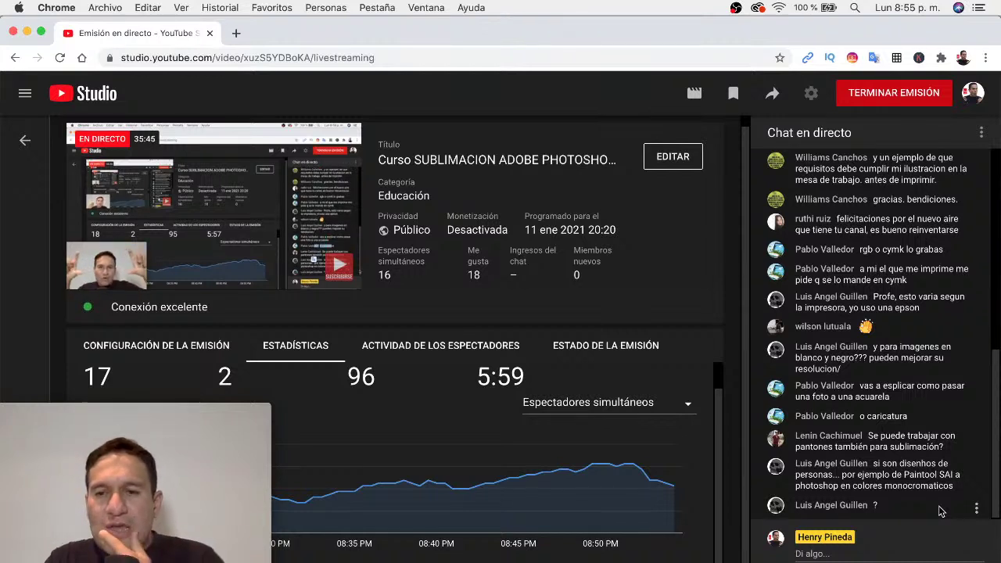
{"action": "mouse_move", "coordinate": [876, 474]}
{"action": "left_click_drag", "start_coordinate": [905, 475], "coordinate": [838, 487]}
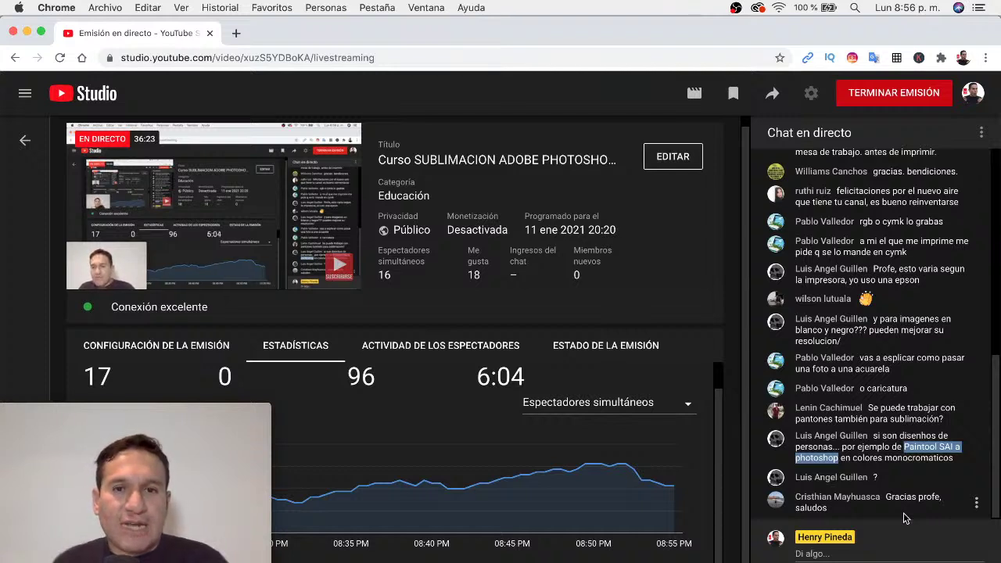
{"action": "left_click", "coordinate": [882, 100]}
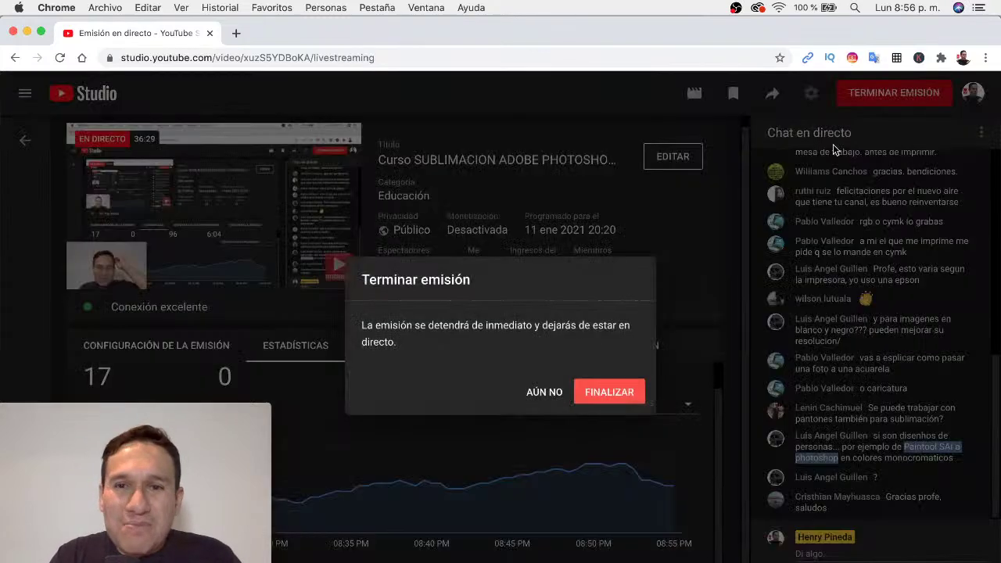